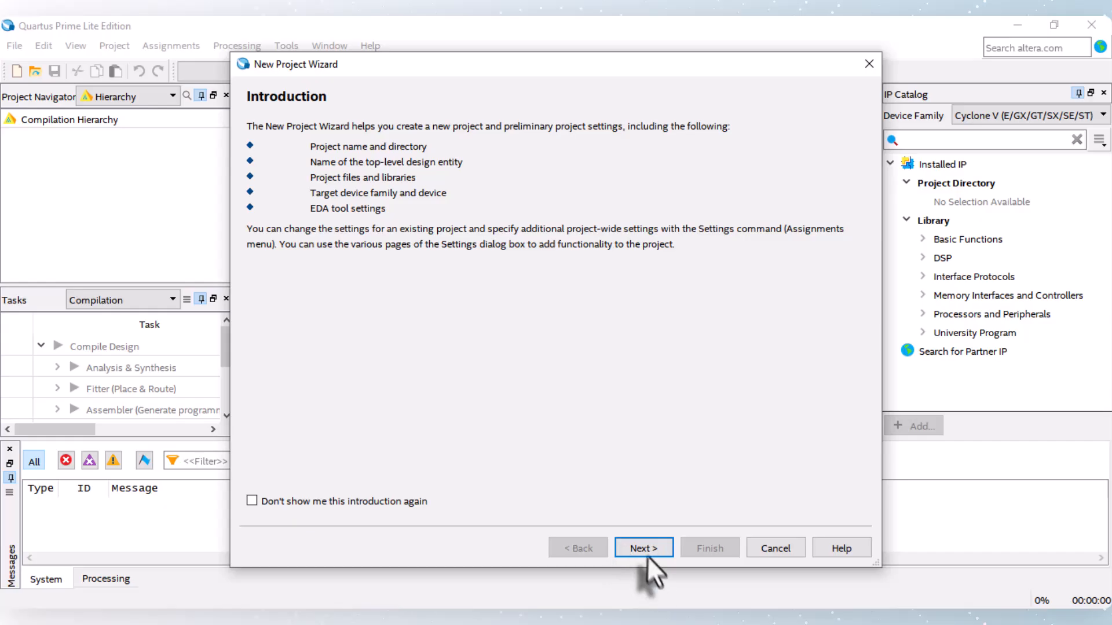
Step: Create a folder named hw3mult in Downloads and set it as the new project's working directory
left_click(638, 548)
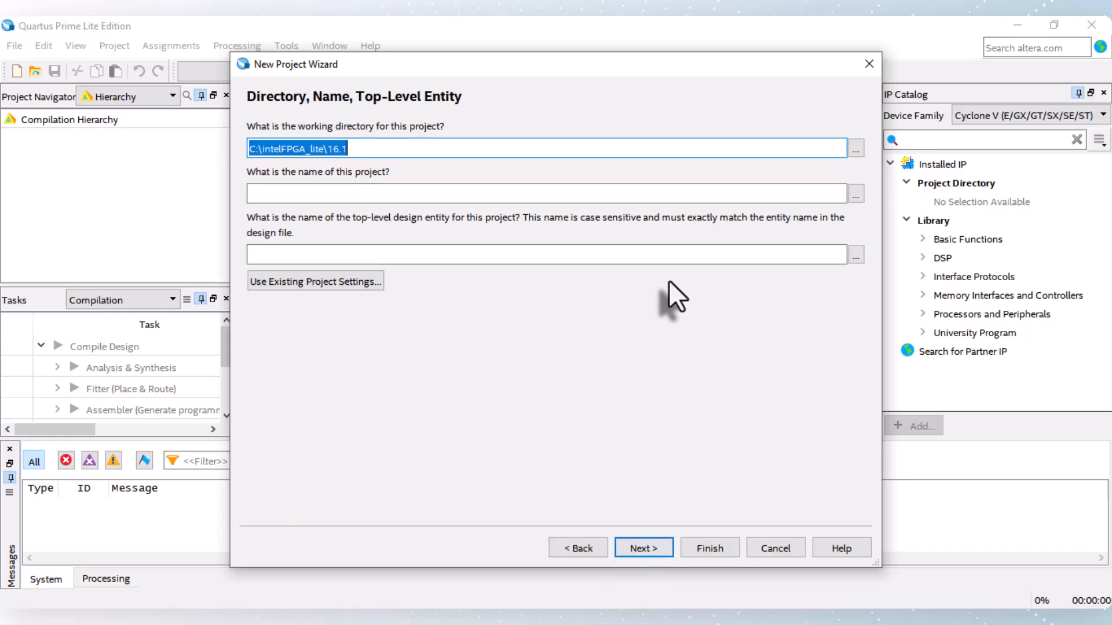
left_click(855, 149)
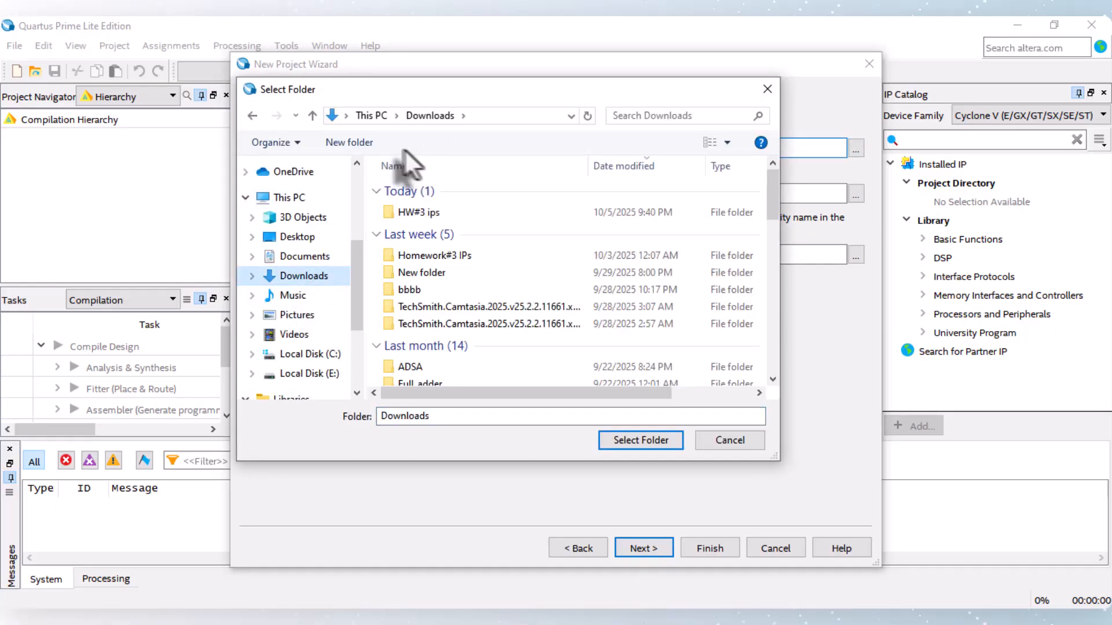
left_click(351, 145)
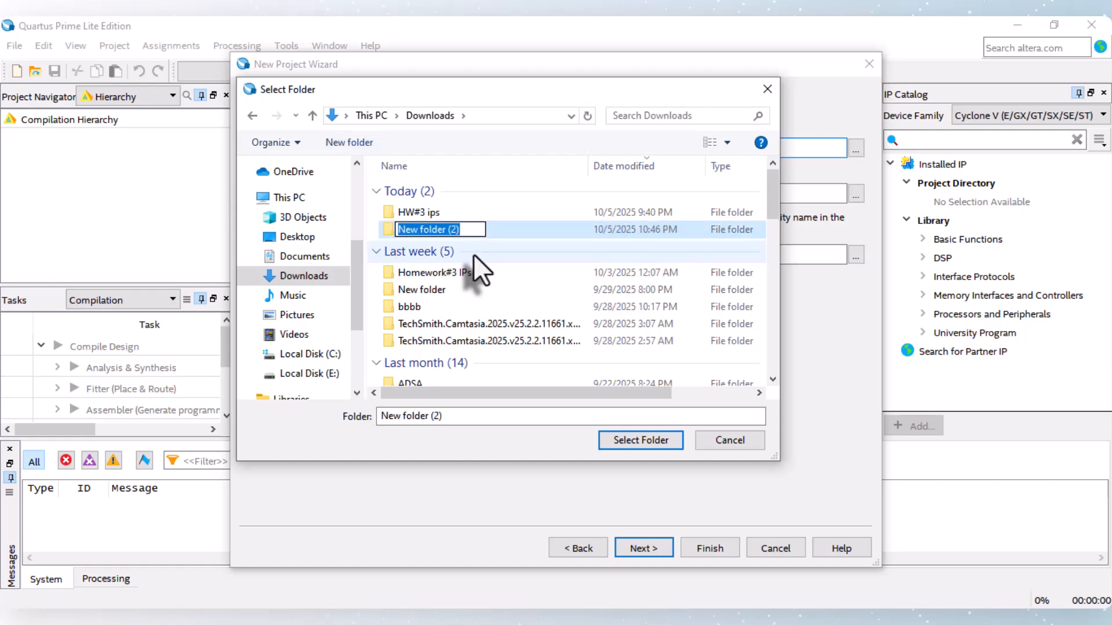
key("BackSpace")
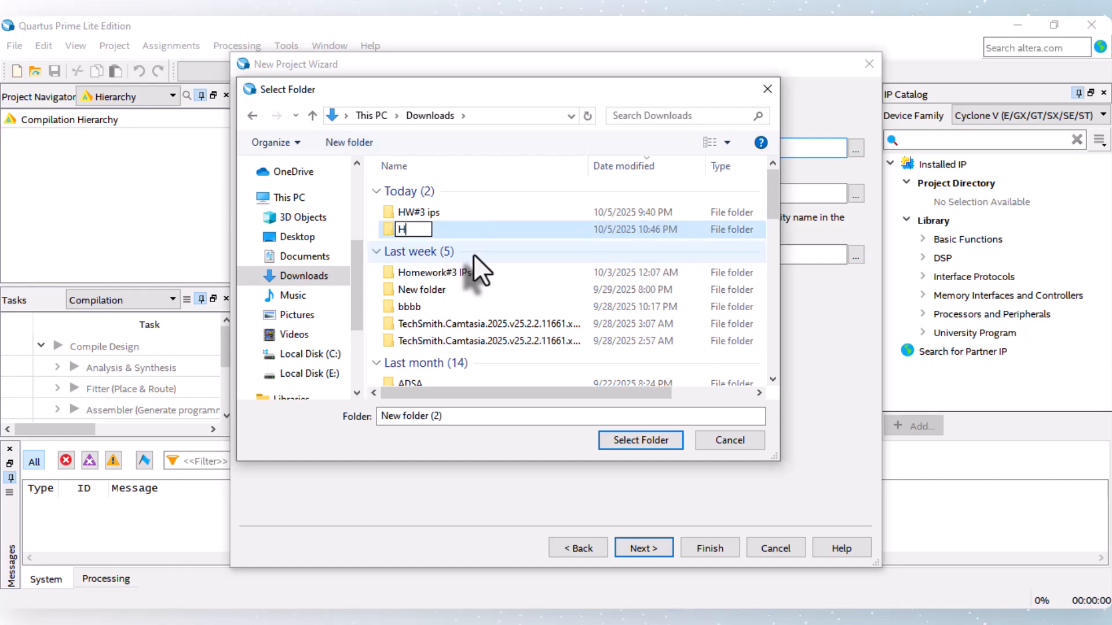
type("hw3mult")
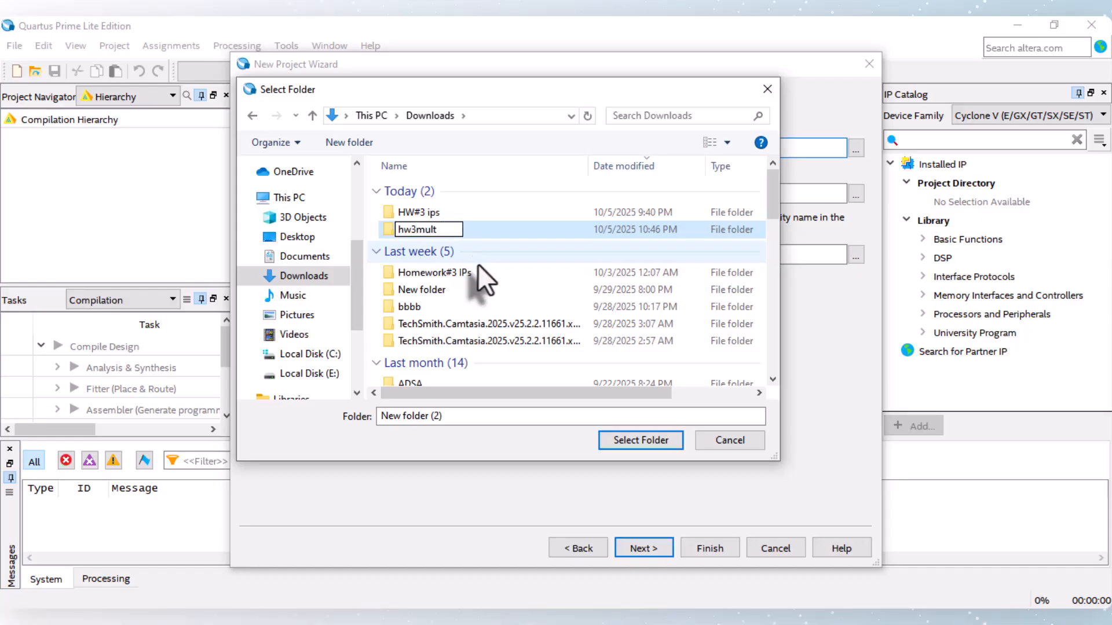
key("Return")
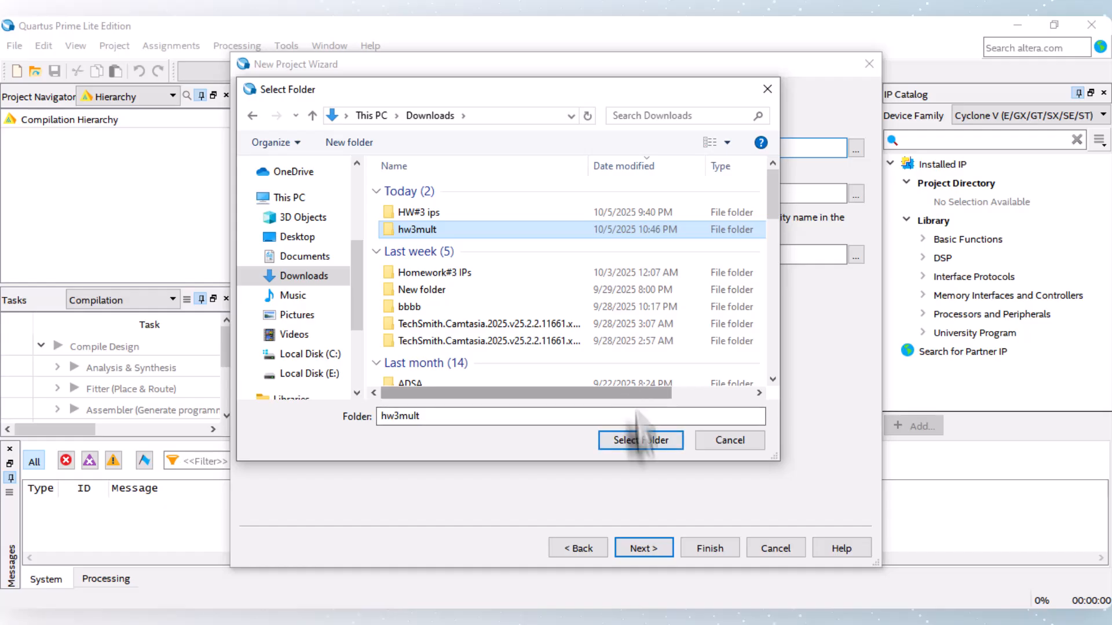
left_click(634, 442)
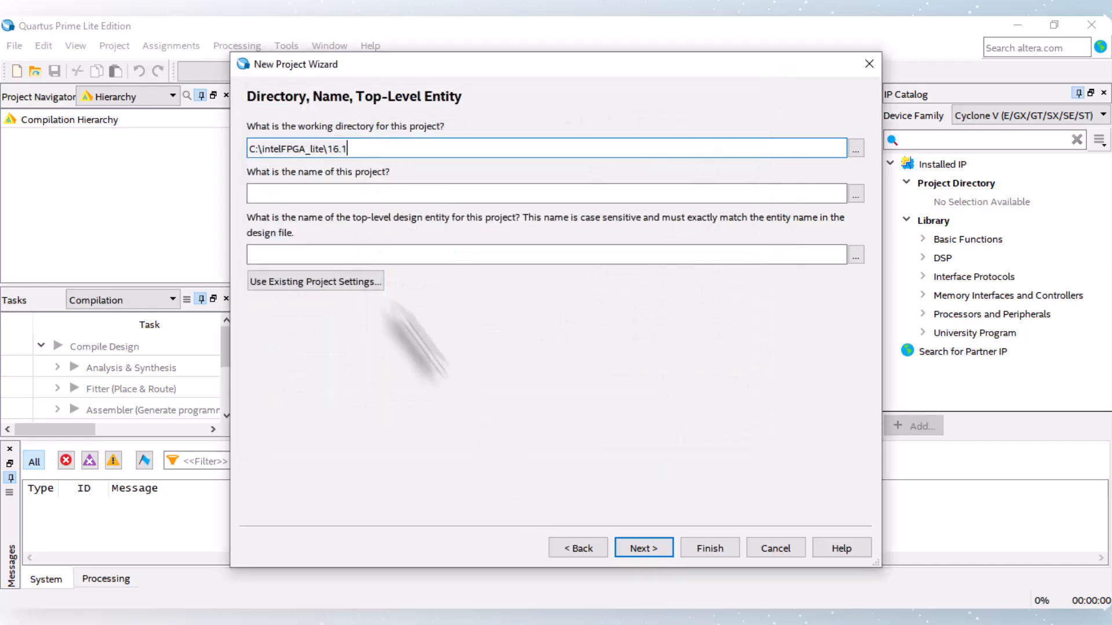
Step: Name the project and top-level entity hw3mult, keeping it an empty project without added design files
left_click(318, 193)
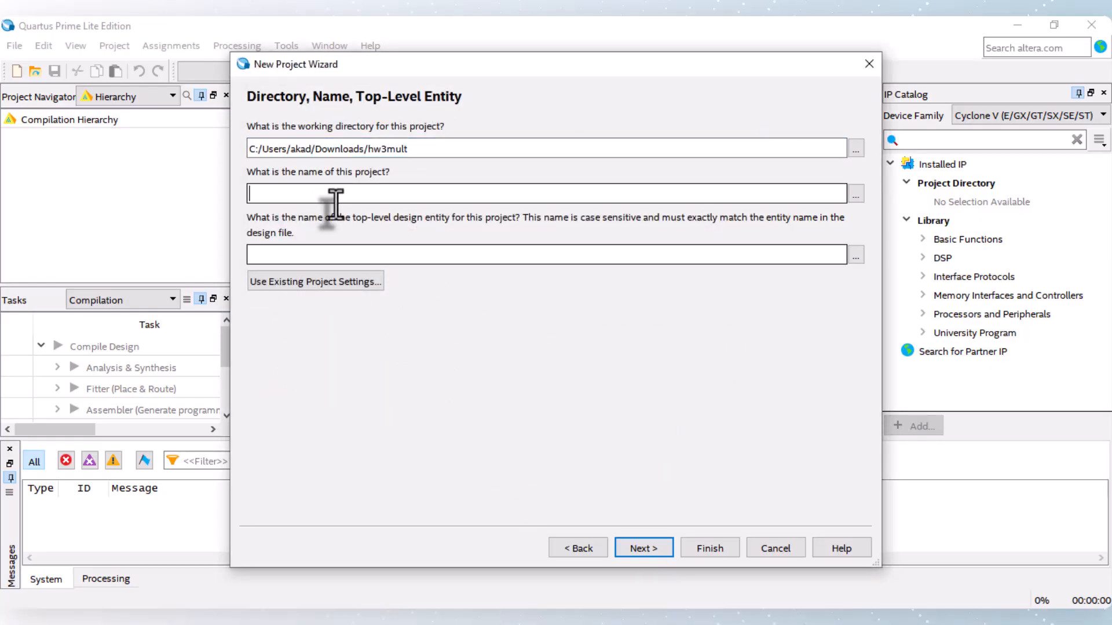
type("hw3mult")
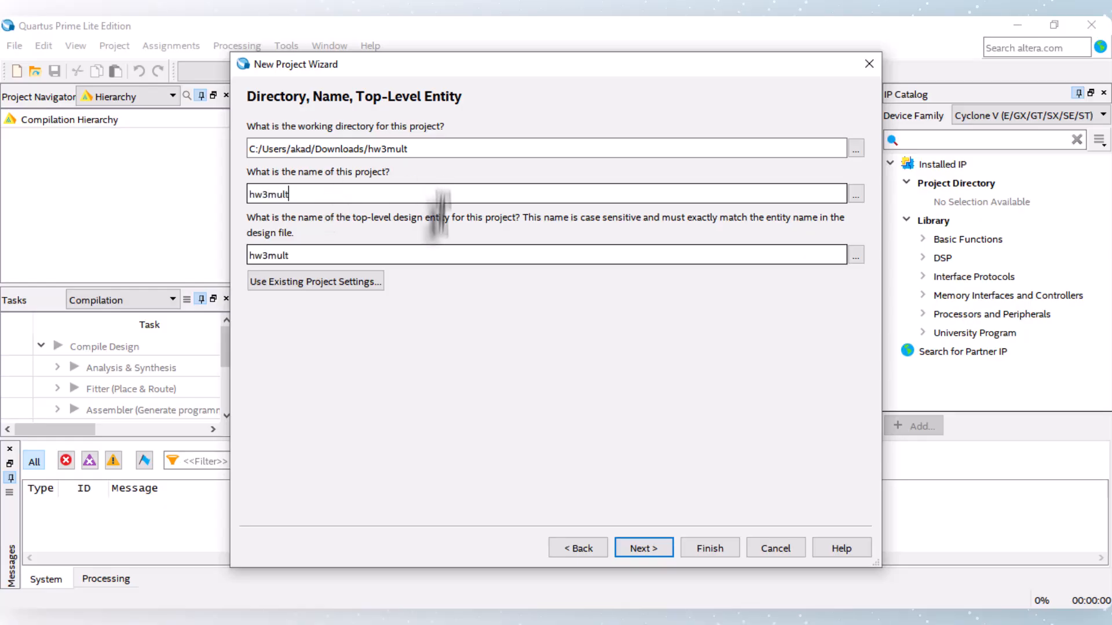
left_click(640, 547)
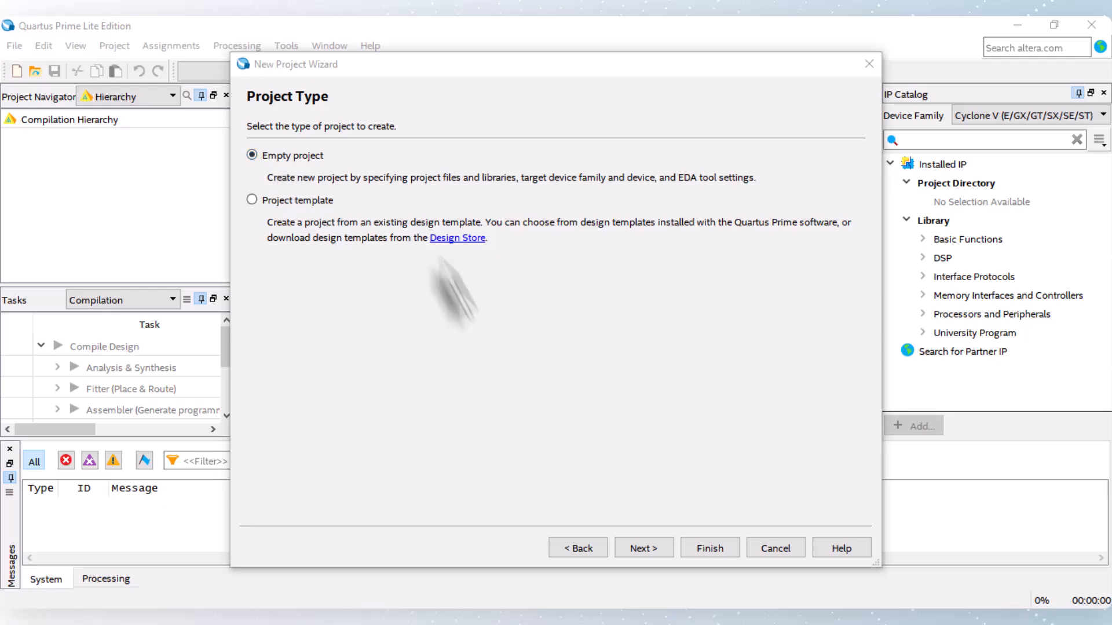
left_click(637, 547)
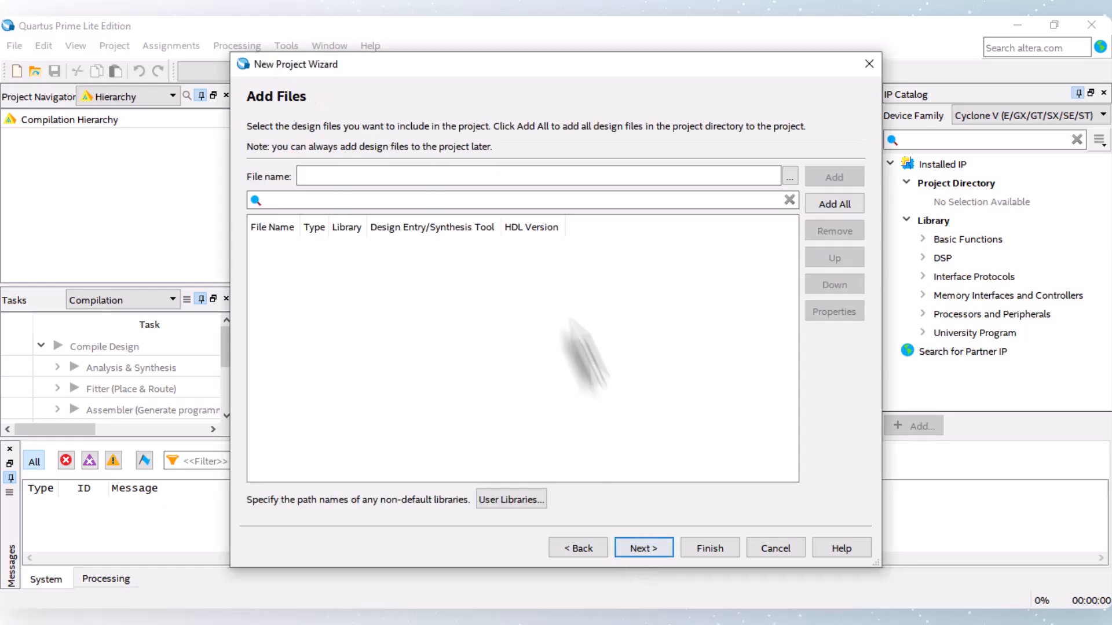
left_click(637, 548)
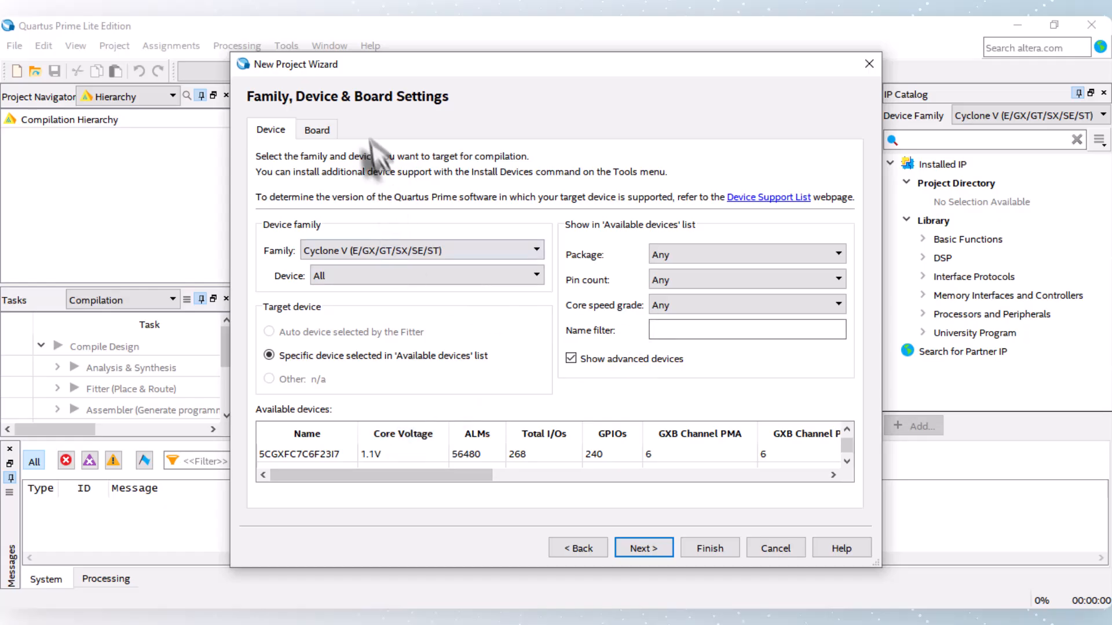
left_click(317, 131)
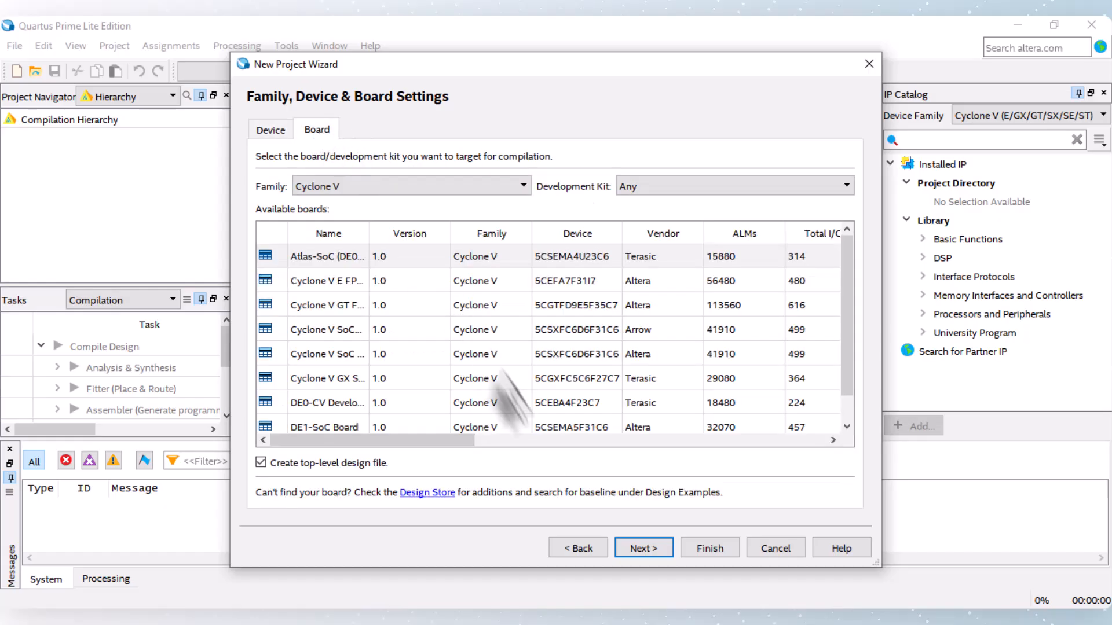
double_click(580, 425)
key("ctrl+c")
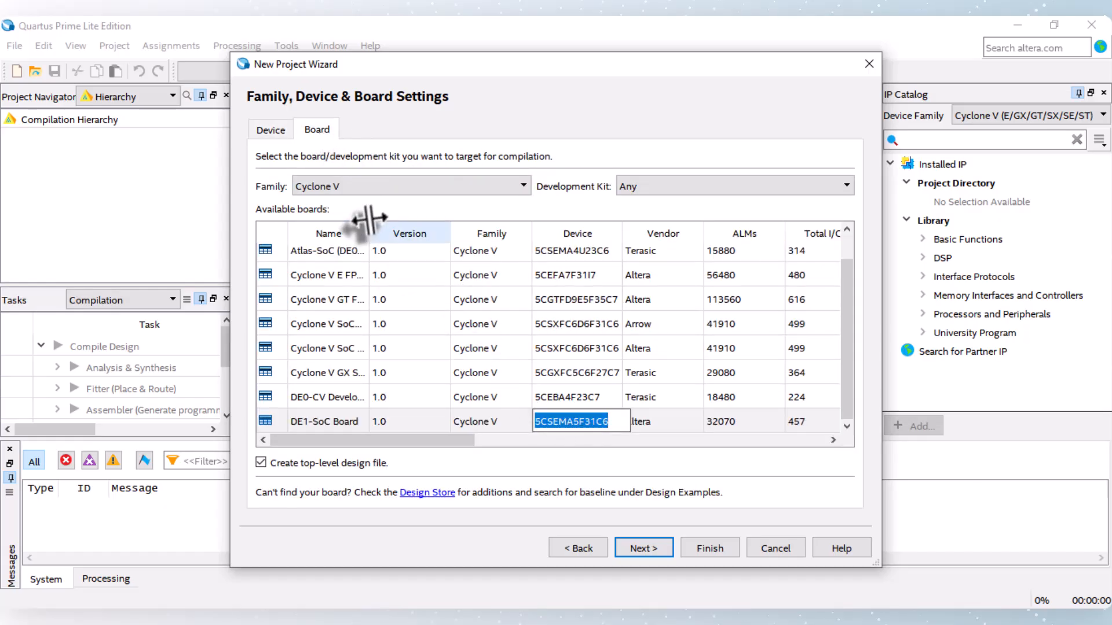
left_click(264, 131)
left_click(679, 329)
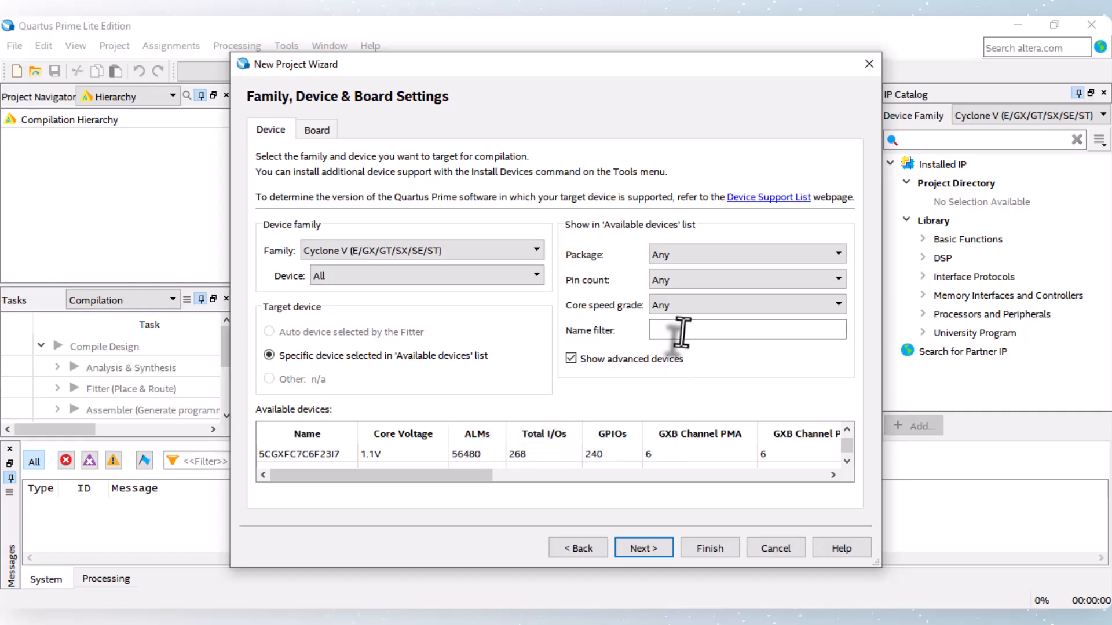
key("ctrl+v")
left_click(296, 453)
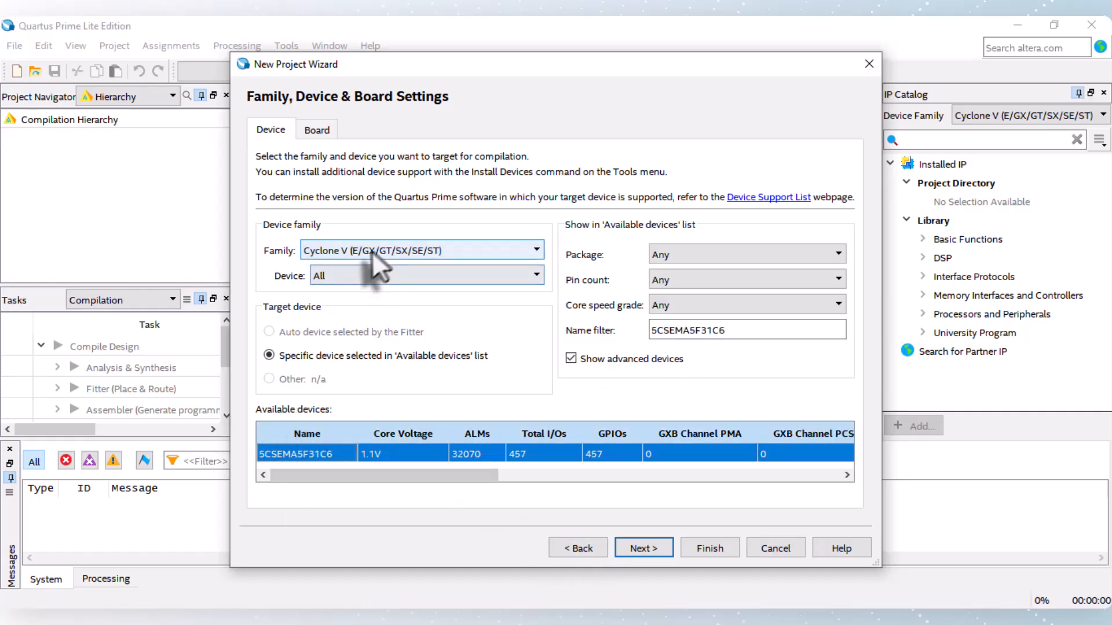
left_click(645, 544)
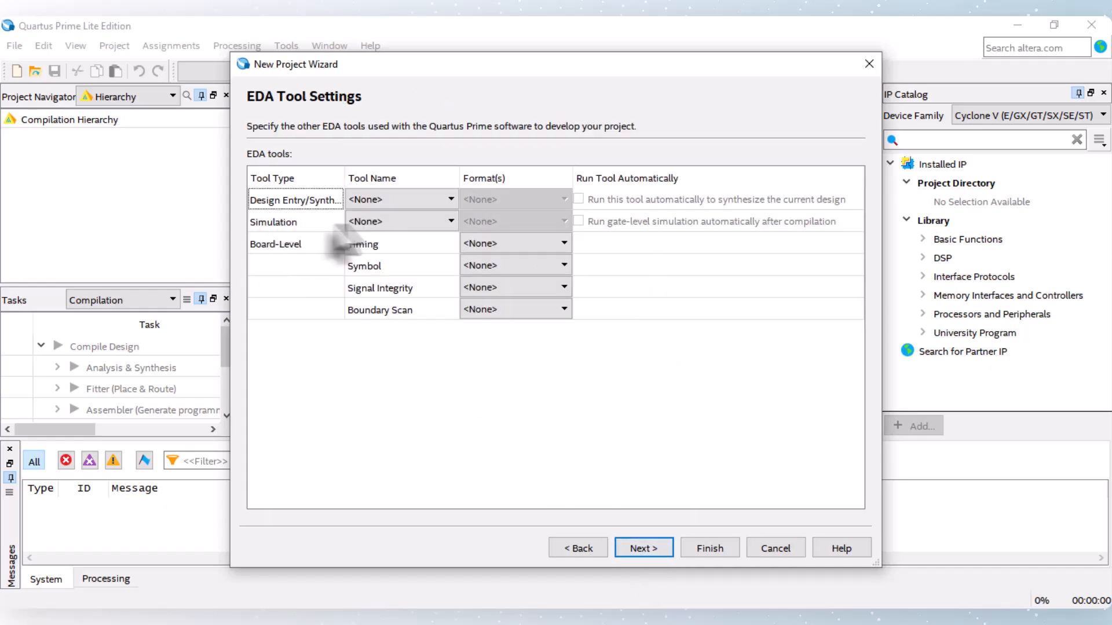
Step: Set the simulation tool to ModelSim-Altera with VHDL format and finish creating the project
left_click(368, 222)
left_click(387, 302)
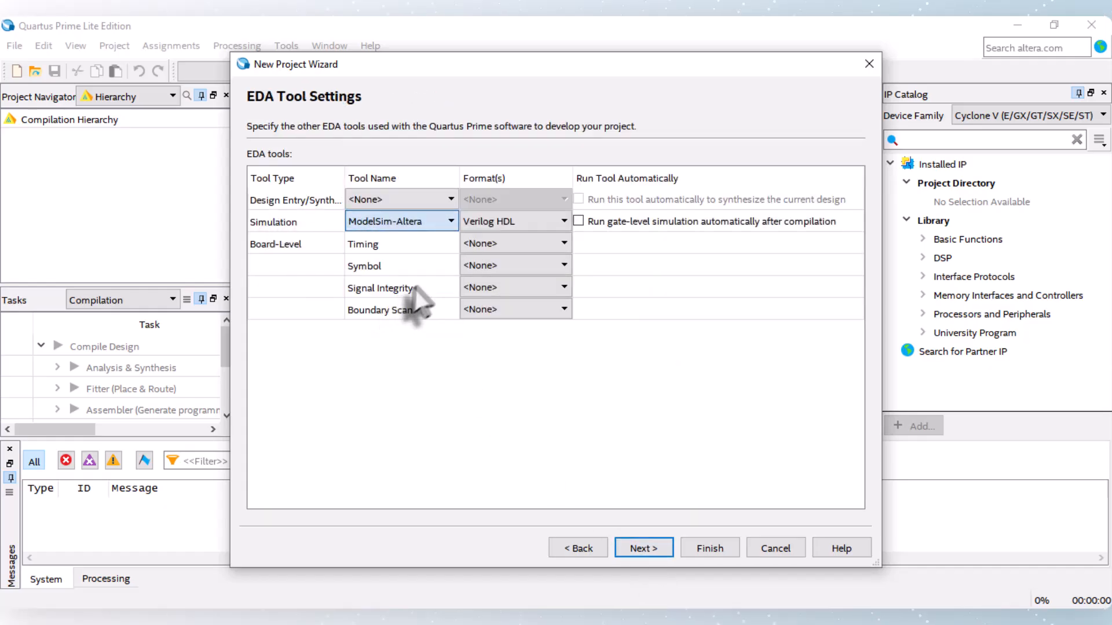
left_click(496, 222)
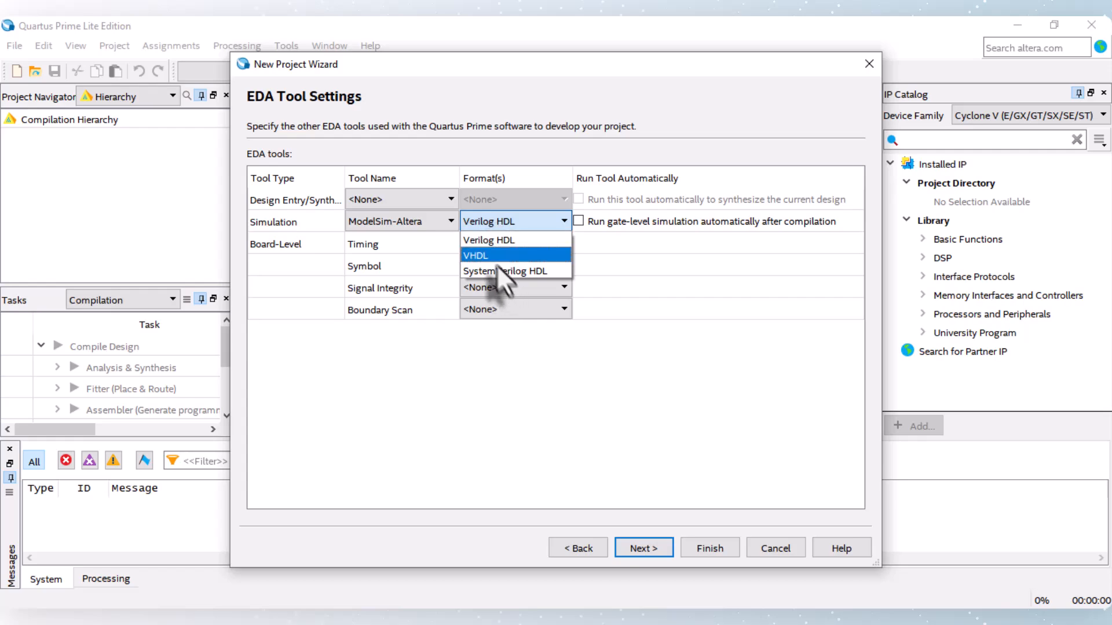
left_click(492, 254)
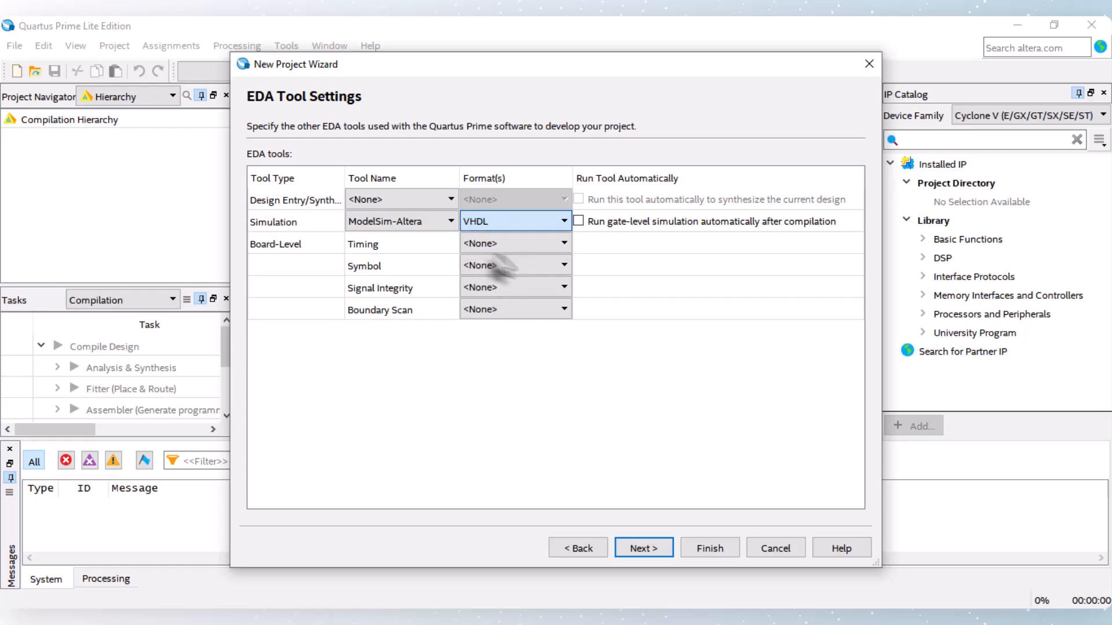
left_click(652, 547)
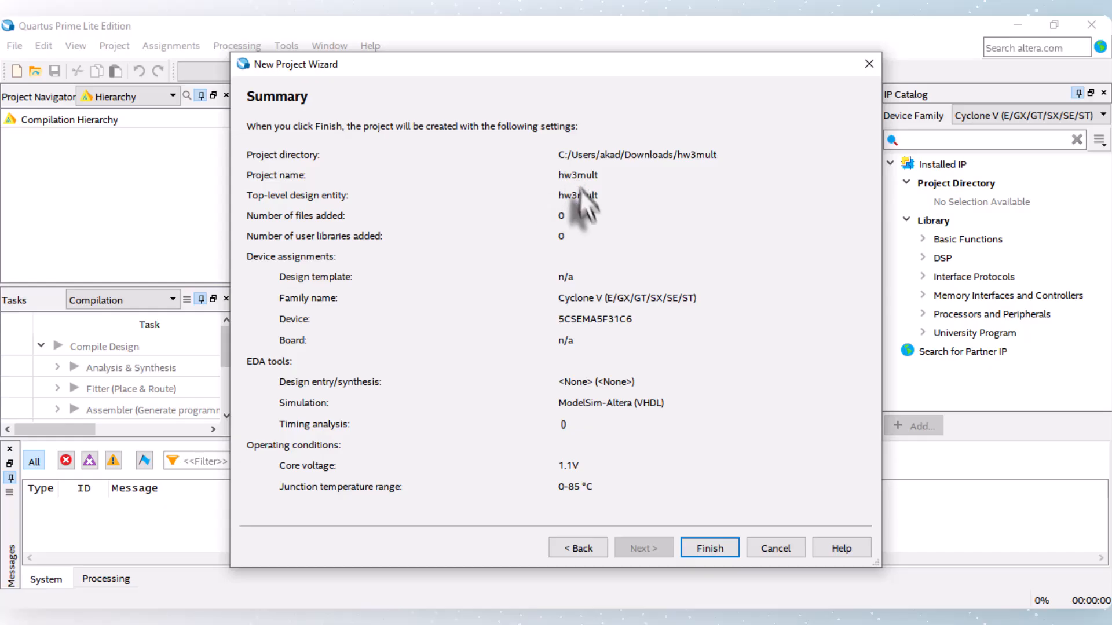
left_click(707, 547)
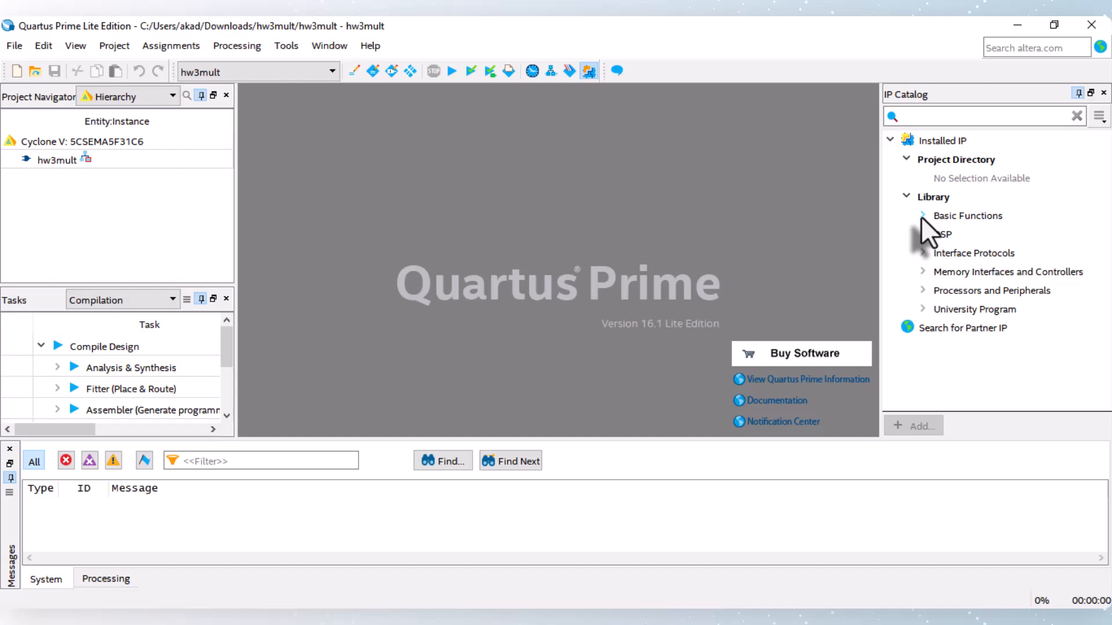
Step: Start a new LPM_MULT IP variation from the arithmetic basic functions of the IP library
left_click(922, 217)
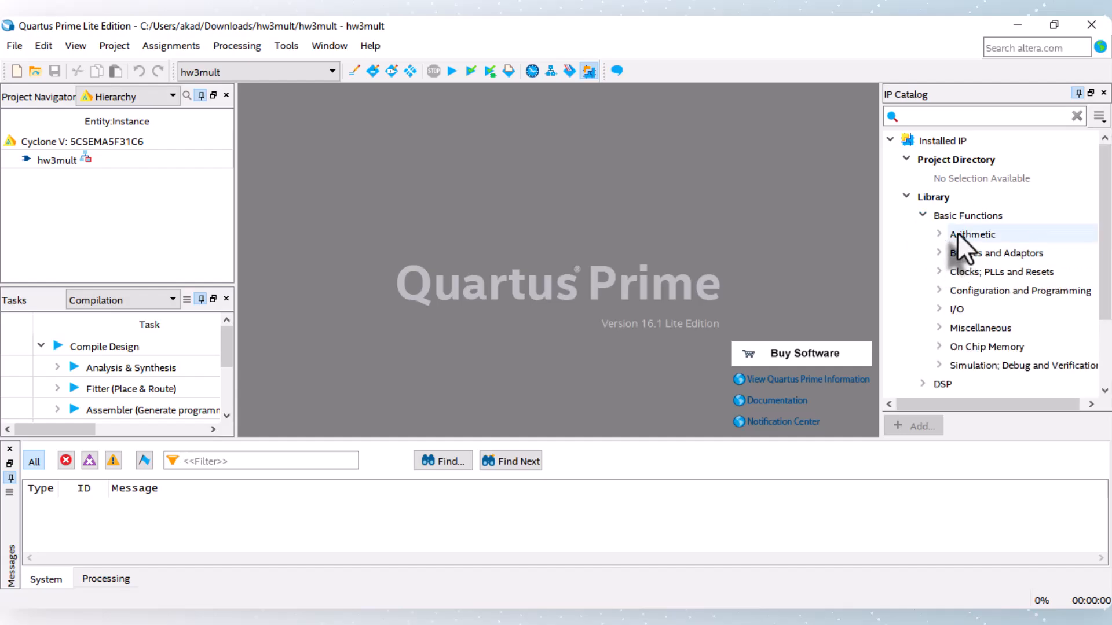
left_click(944, 234)
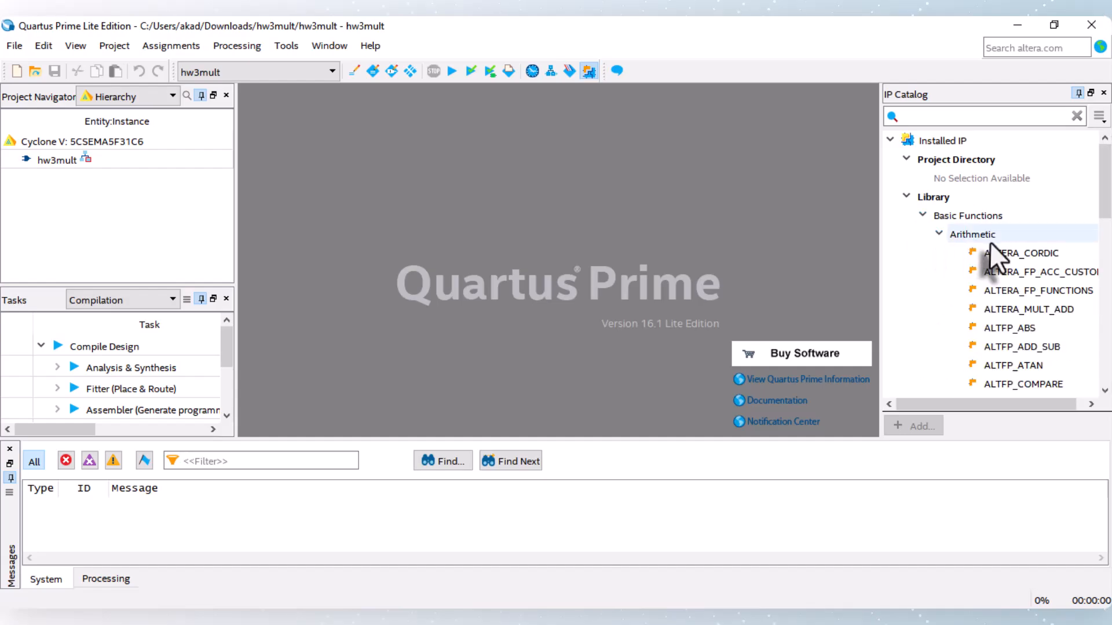
scroll(1002, 278, "down", 4)
scroll(1005, 335, "down", 2)
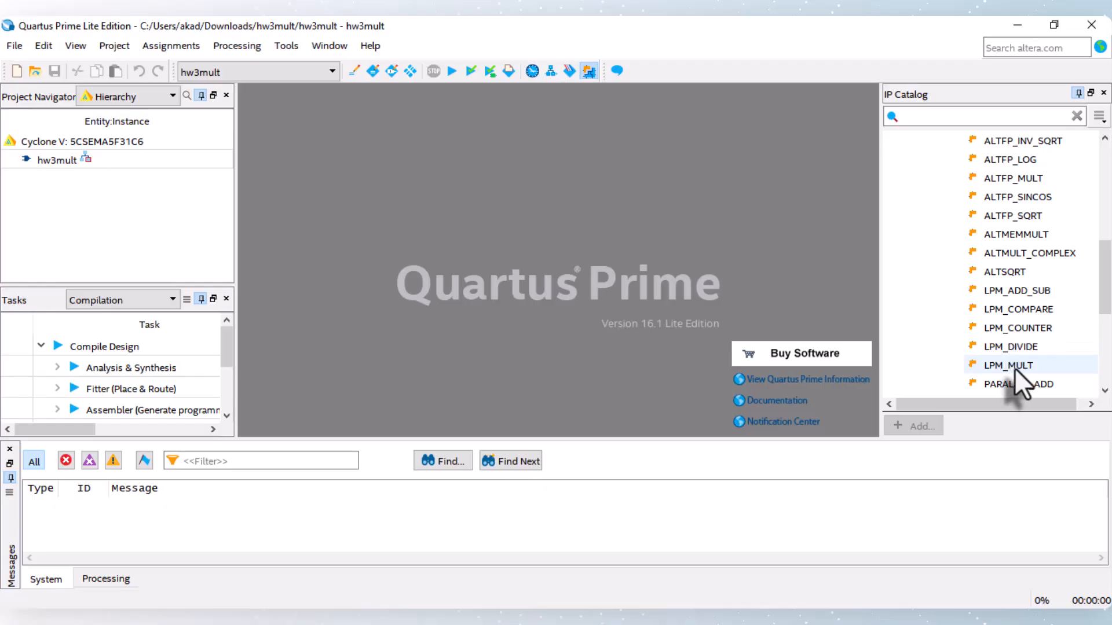
left_click(1014, 366)
double_click(1014, 366)
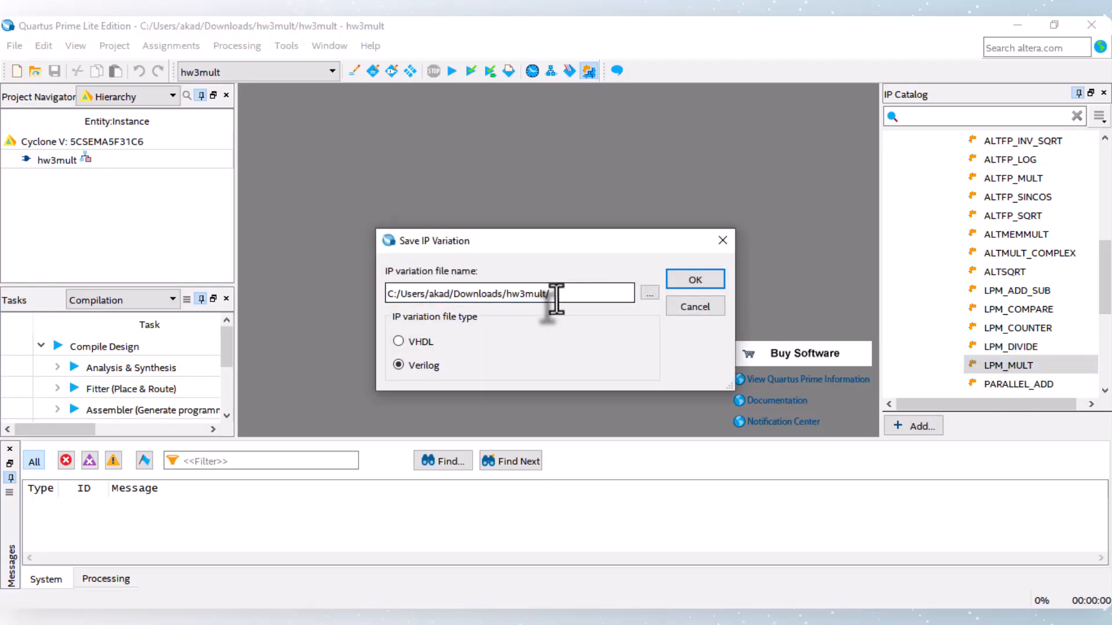
Step: Save the IP variation as hw3mult in the project folder with VHDL as its file type
type("hw3mult")
left_click(415, 342)
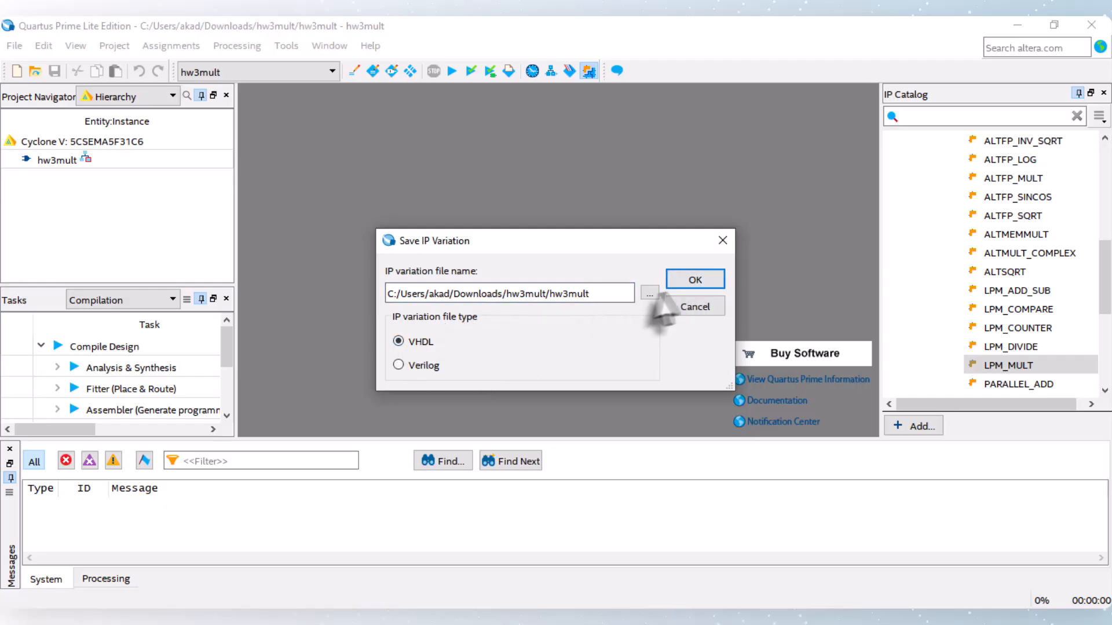
left_click(680, 280)
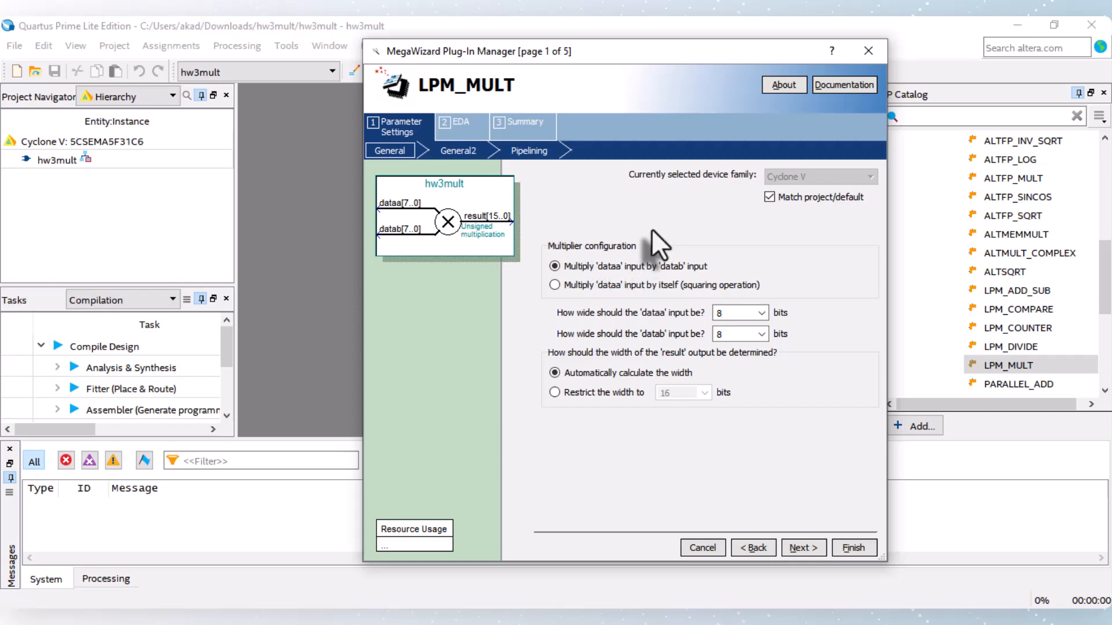
Step: Set both the dataa and datab input widths of the multiplier to 4 bits, keeping the automatically calculated result width
double_click(720, 313)
type("4")
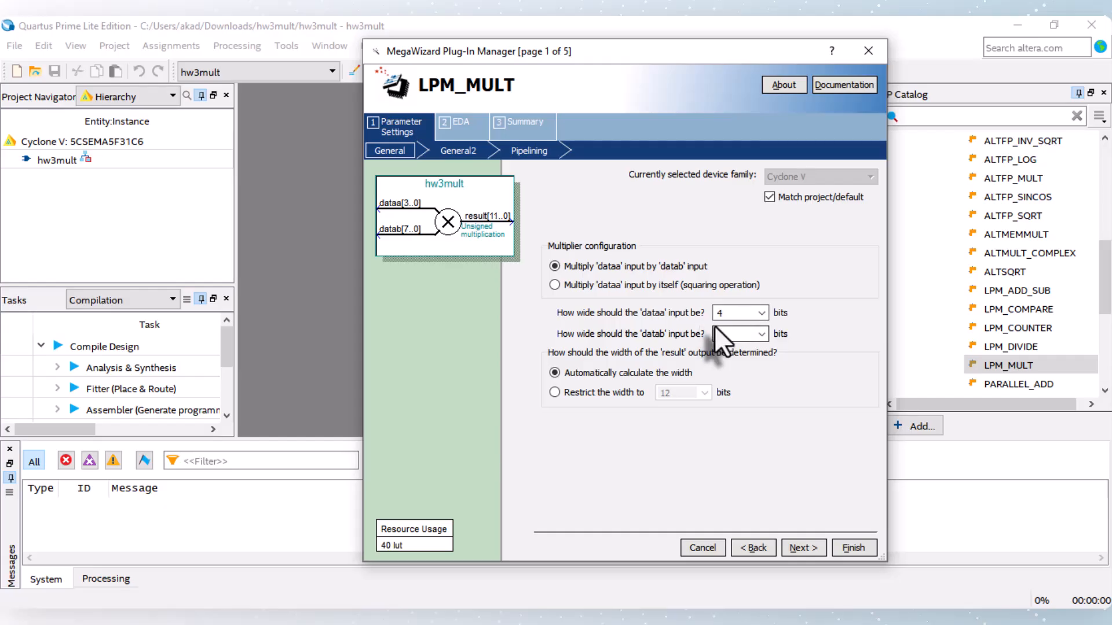
double_click(718, 334)
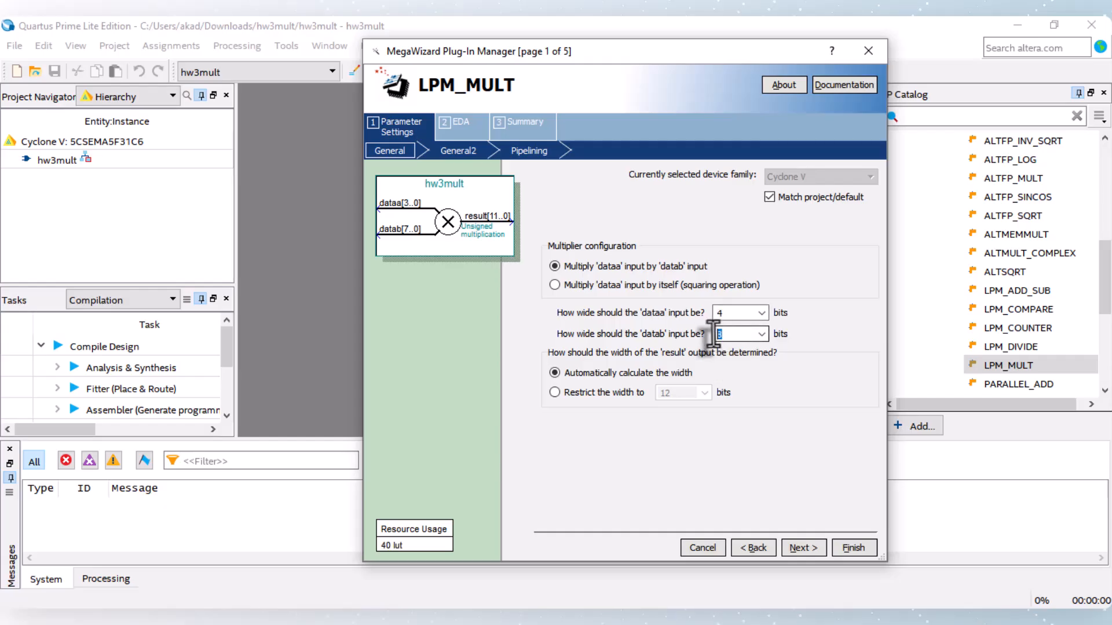
type("4")
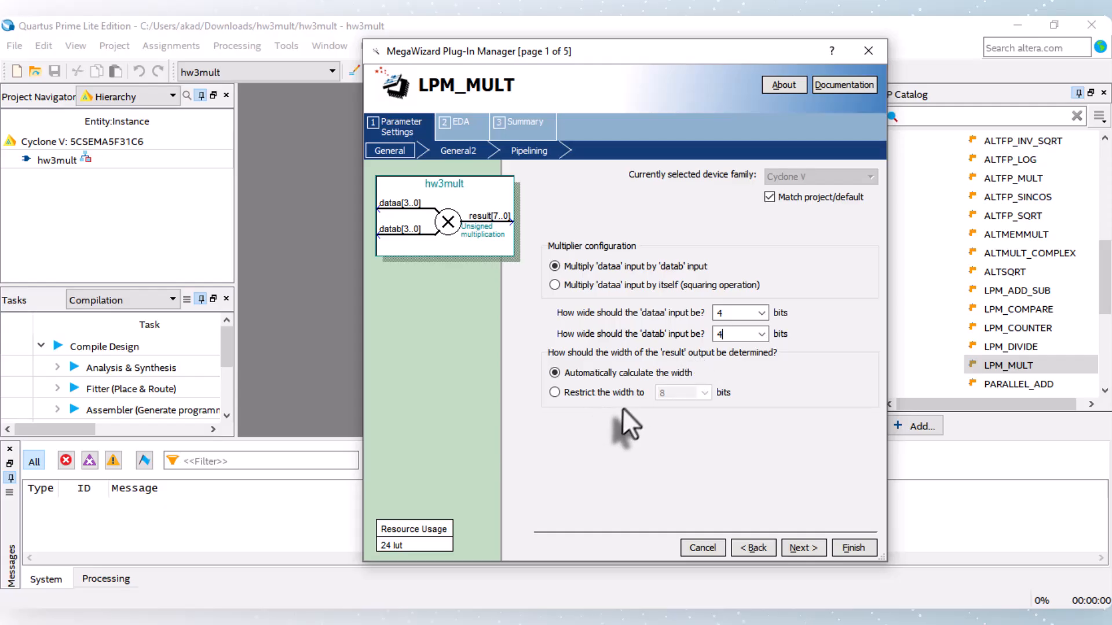
left_click(799, 547)
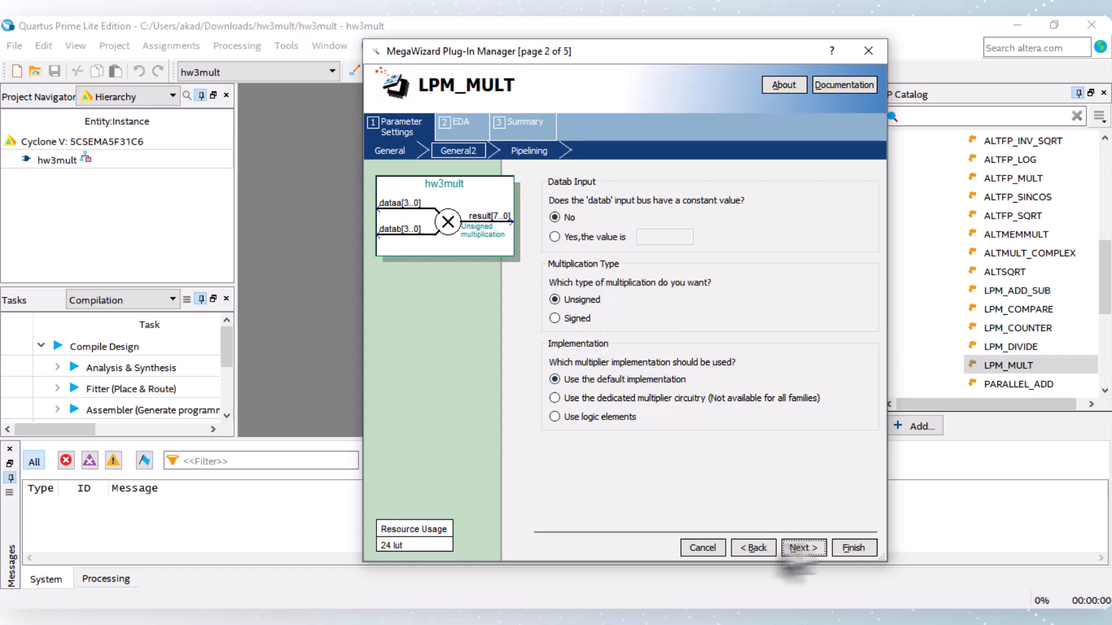
Step: Accept the default unsigned multiplication, implementation and pipelining settings, and enable netlist generation for timing and resource estimation
left_click(803, 548)
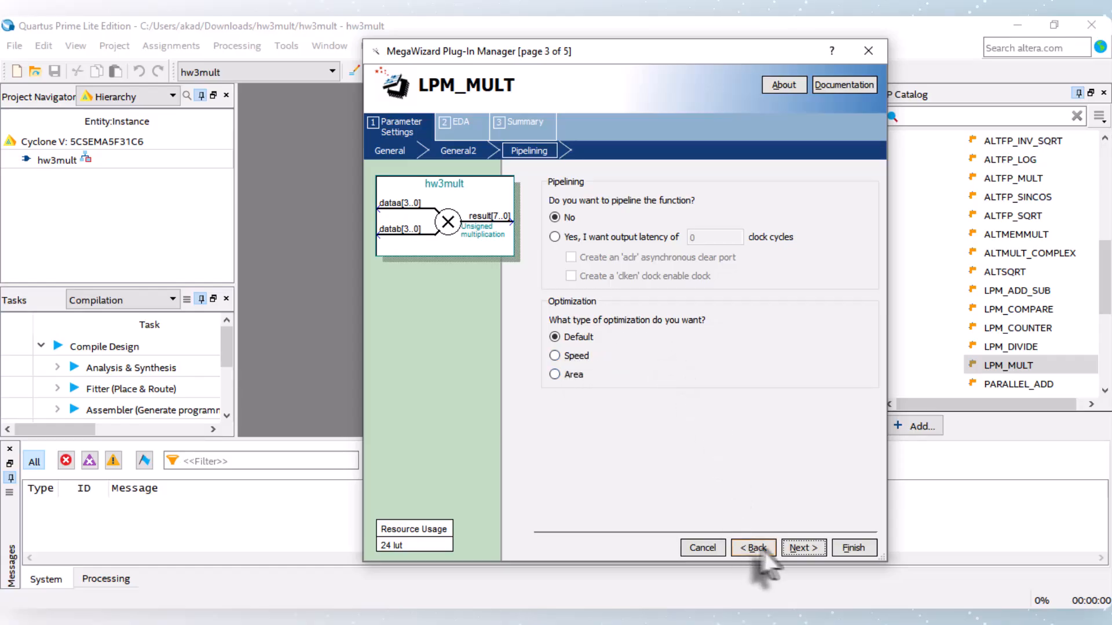
left_click(801, 547)
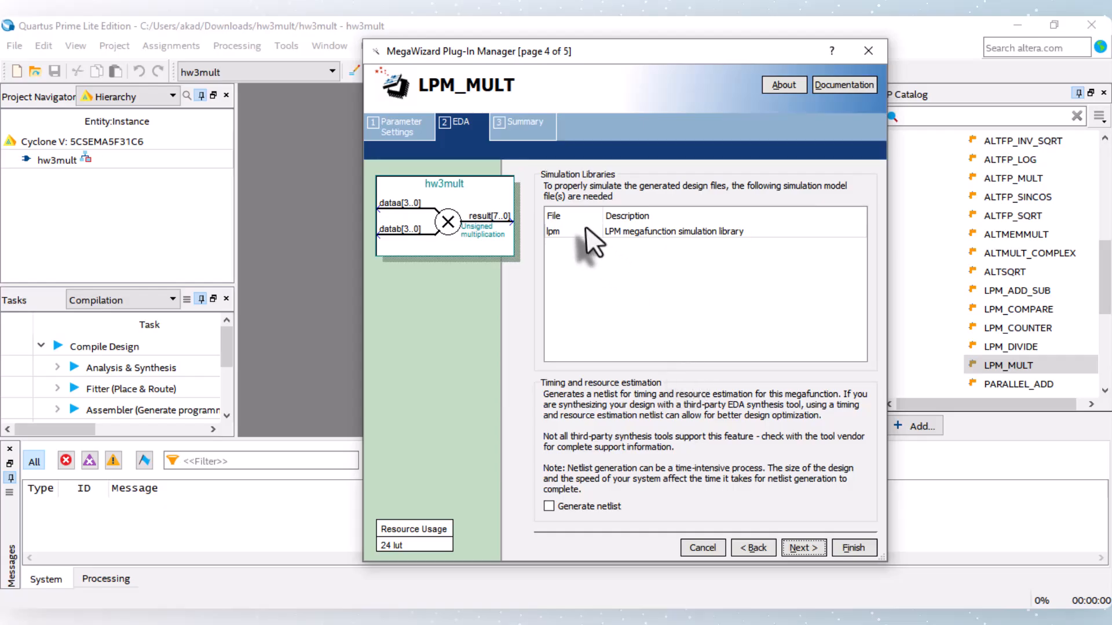
left_click(549, 506)
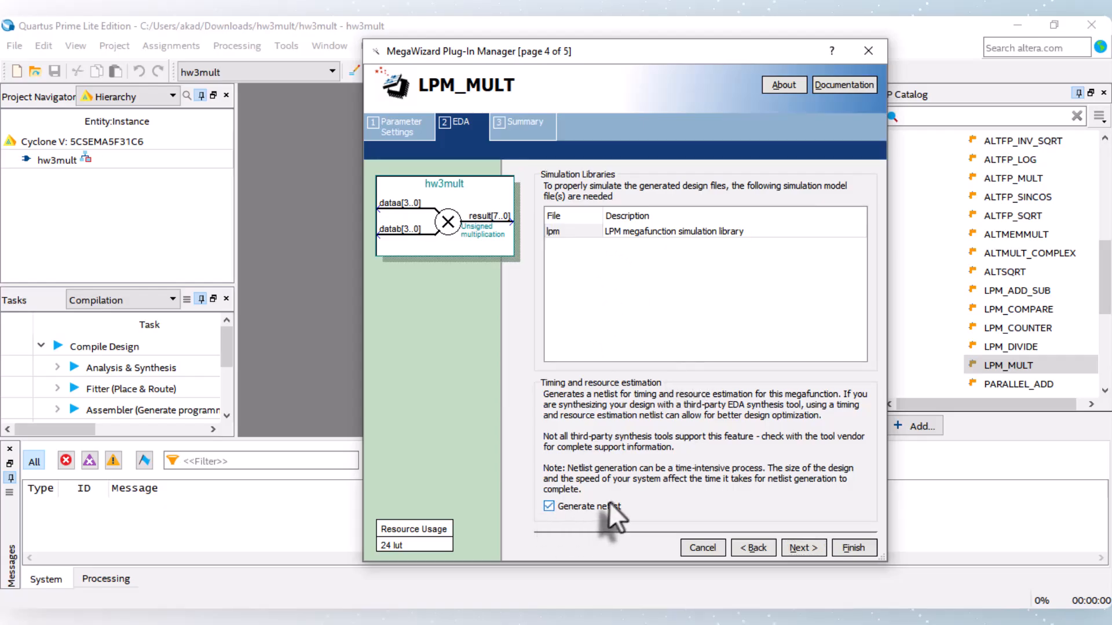
Step: Add the hw3mult.bsf symbol file and hw3mult_inst.vhd instantiation template to the generated outputs and finish generating the multiplier IP
left_click(803, 547)
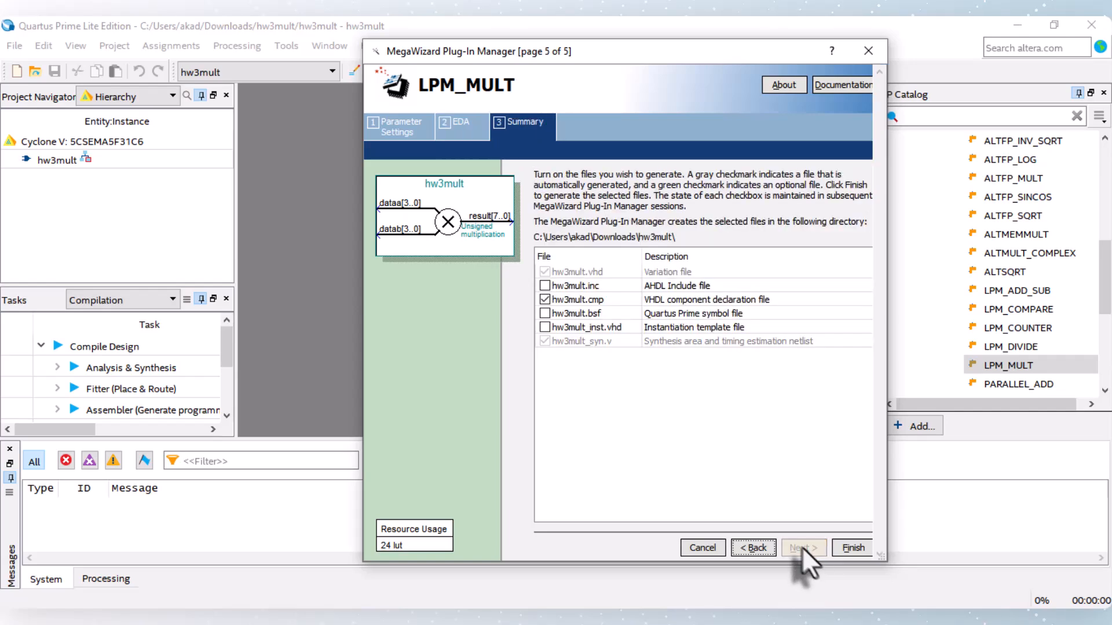
left_click(544, 325)
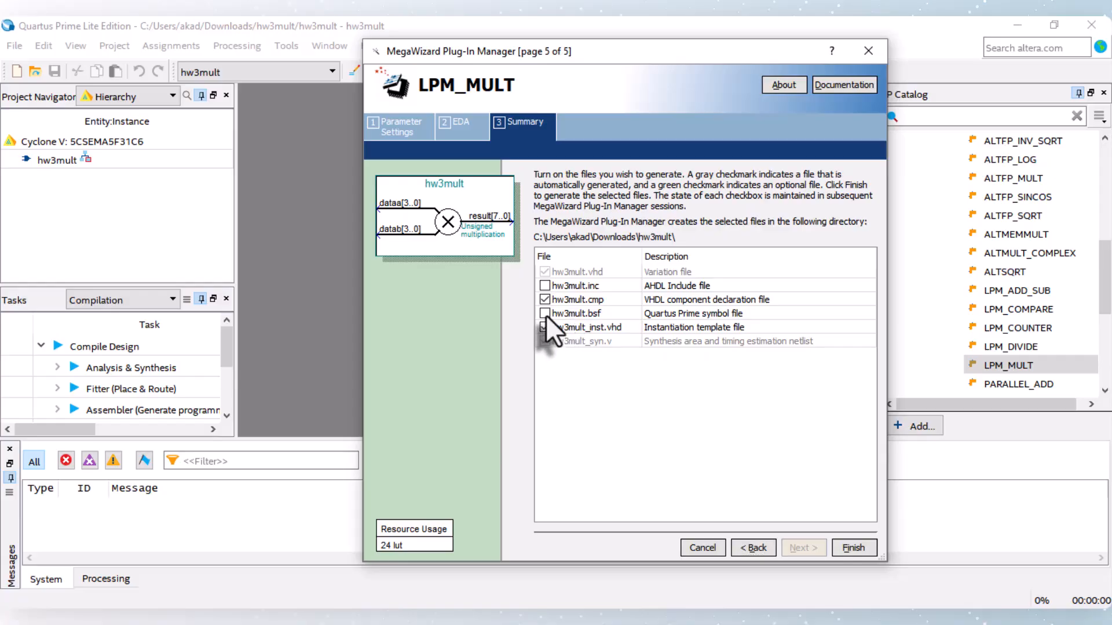
left_click(545, 314)
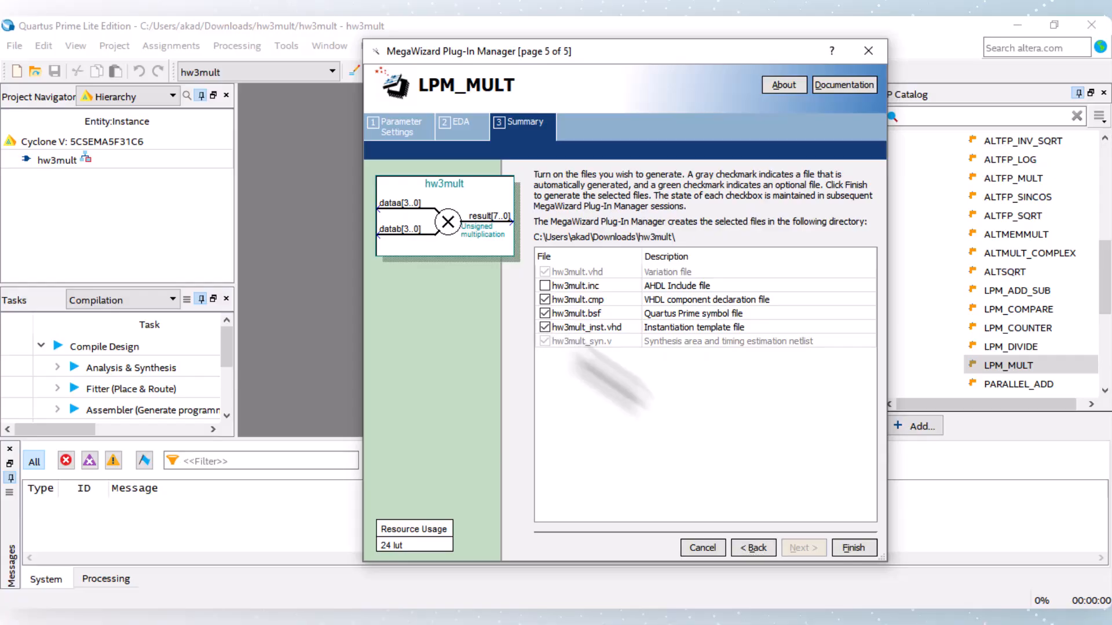
left_click(854, 548)
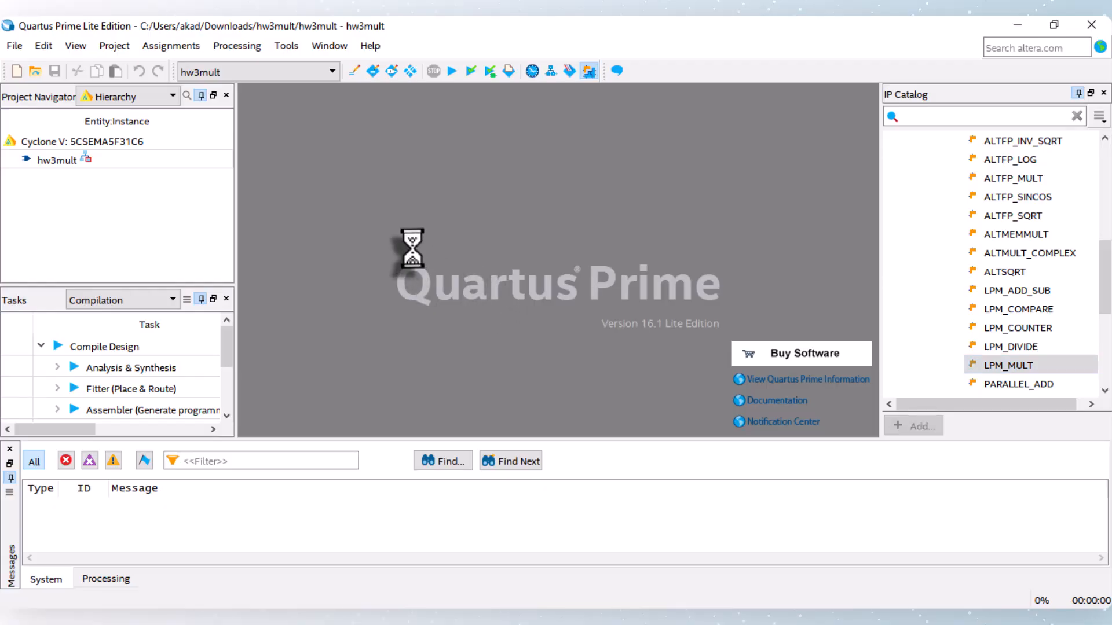
Step: Show the project's files, open hw3mult.vhd under hw3mult.qip, and set it as the top-level entity
left_click(121, 97)
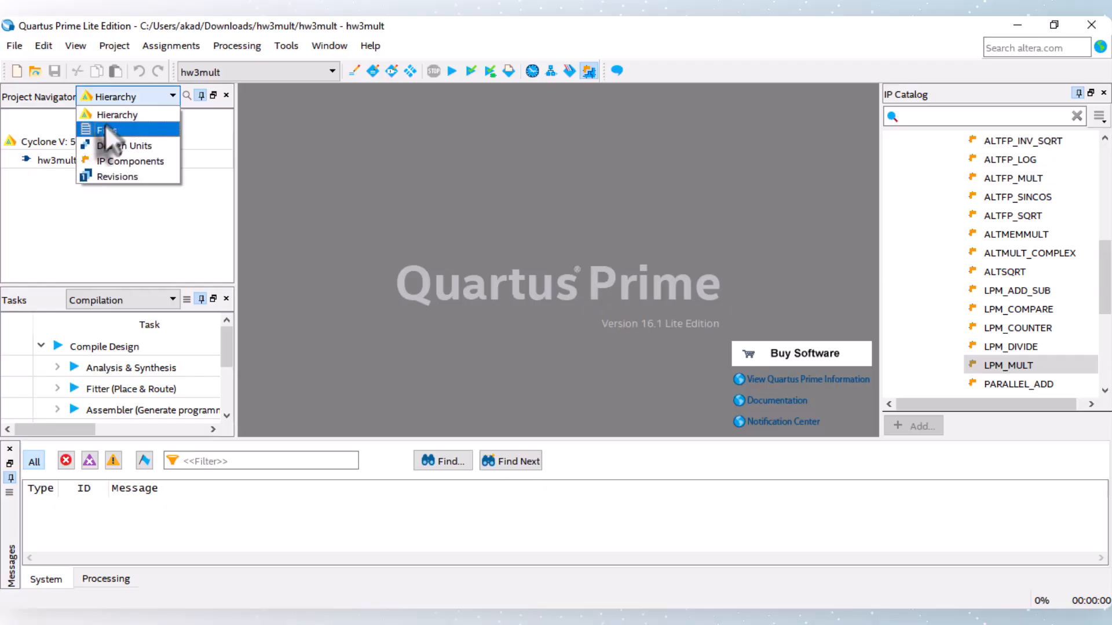
left_click(104, 130)
left_click(9, 138)
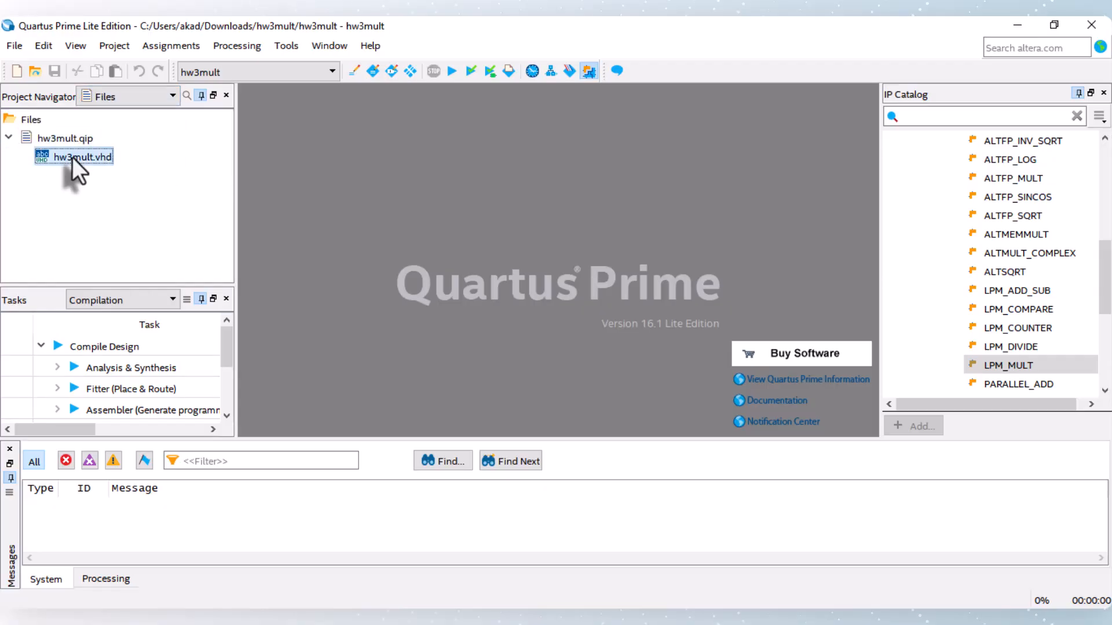
double_click(72, 158)
scroll(457, 231, "down", 9)
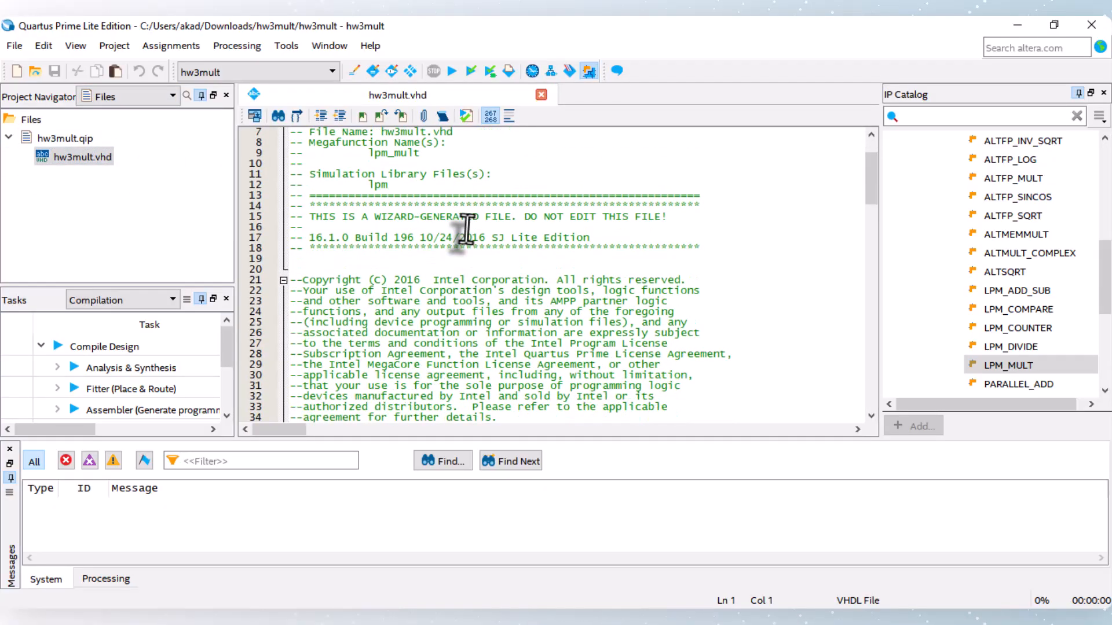
scroll(411, 269, "up", 5)
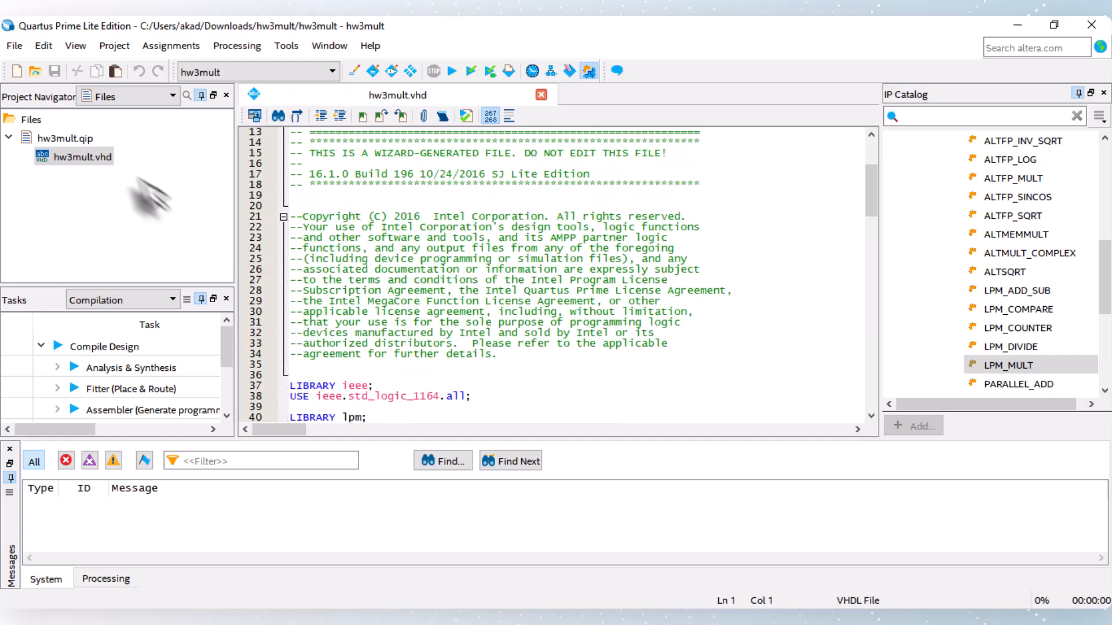
right_click(86, 158)
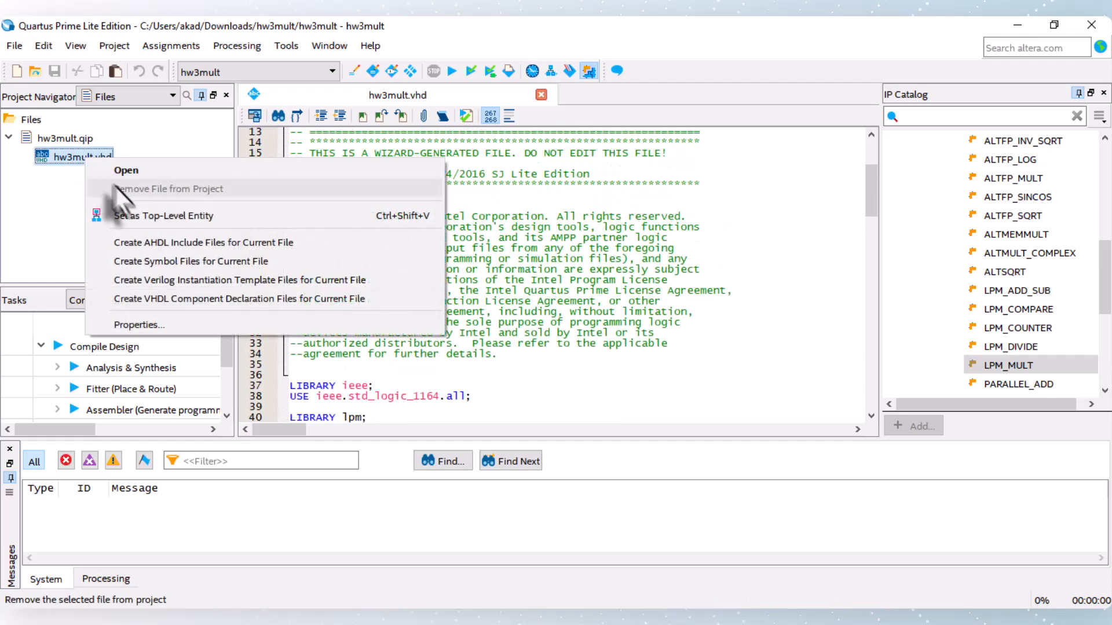
left_click(154, 215)
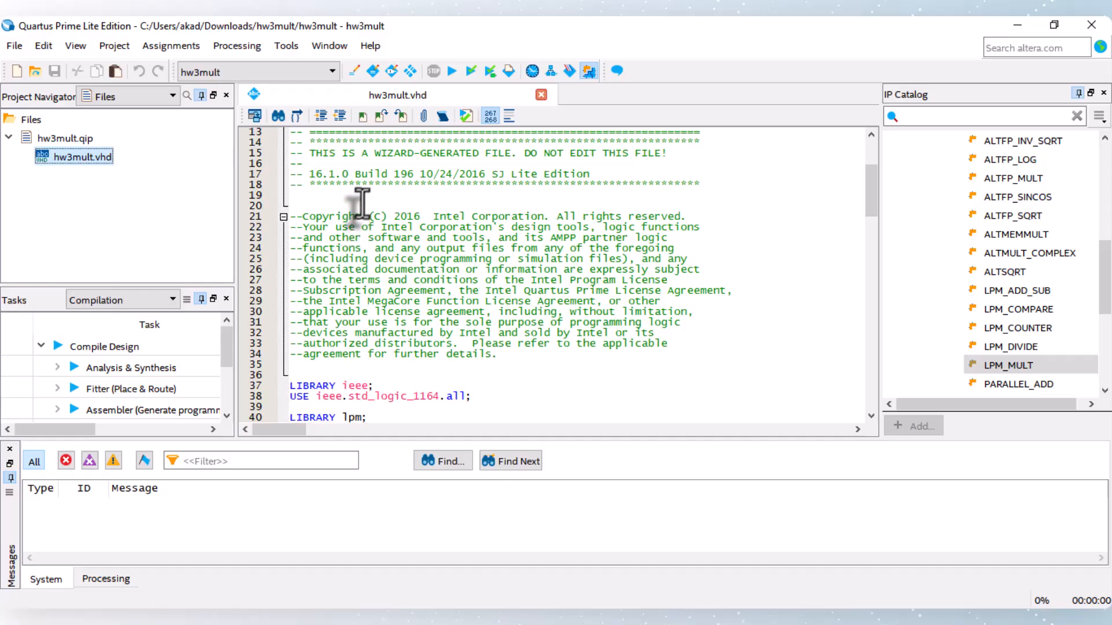
Step: Create a new Synopsys Design Constraints file
left_click(17, 73)
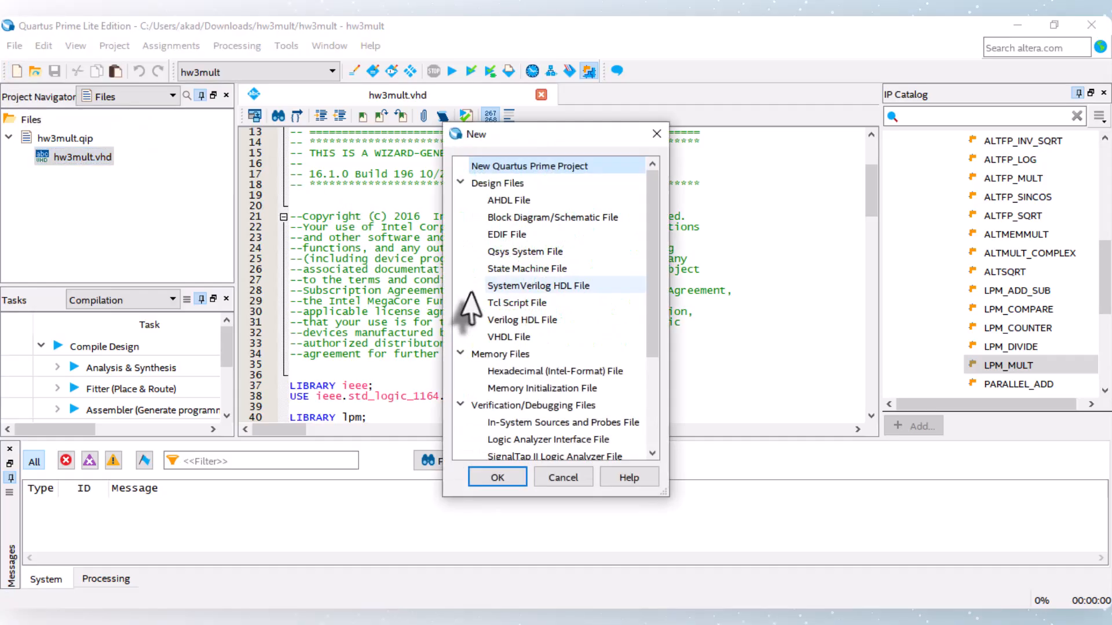
scroll(506, 318, "down", 3)
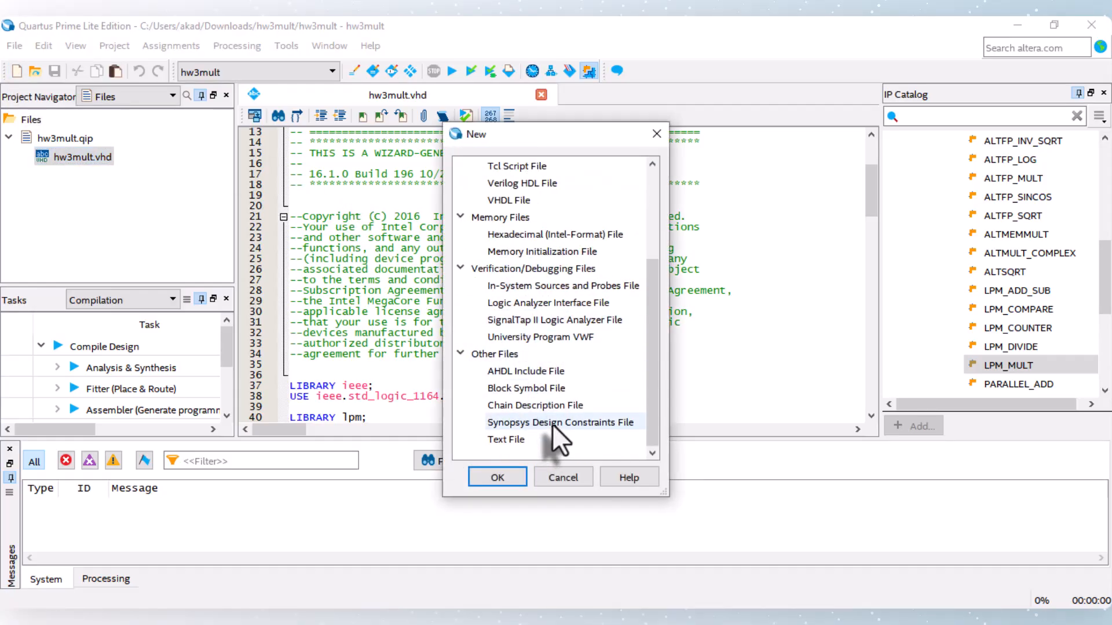
double_click(551, 423)
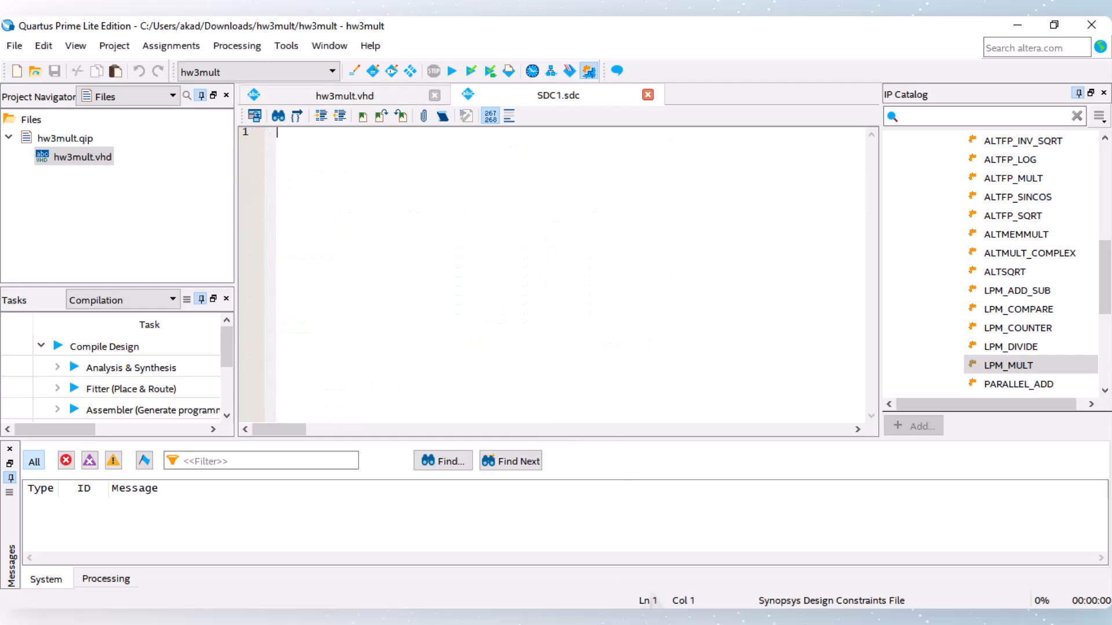
Step: Copy the create_clock (20.000ns, clk), derive_pll_clocks and derive_clock_uncertainty lines from EE6370_HW3.pdf into the empty constraints file in Quartus
mouse_move(607, 617)
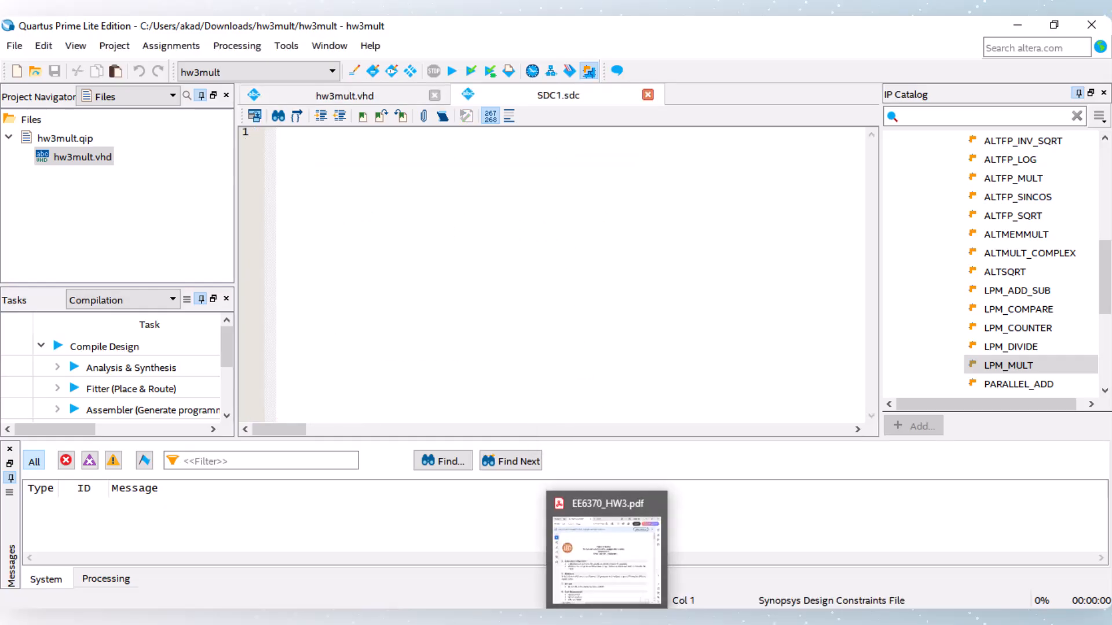
left_click(606, 551)
scroll(1005, 286, "down", 5)
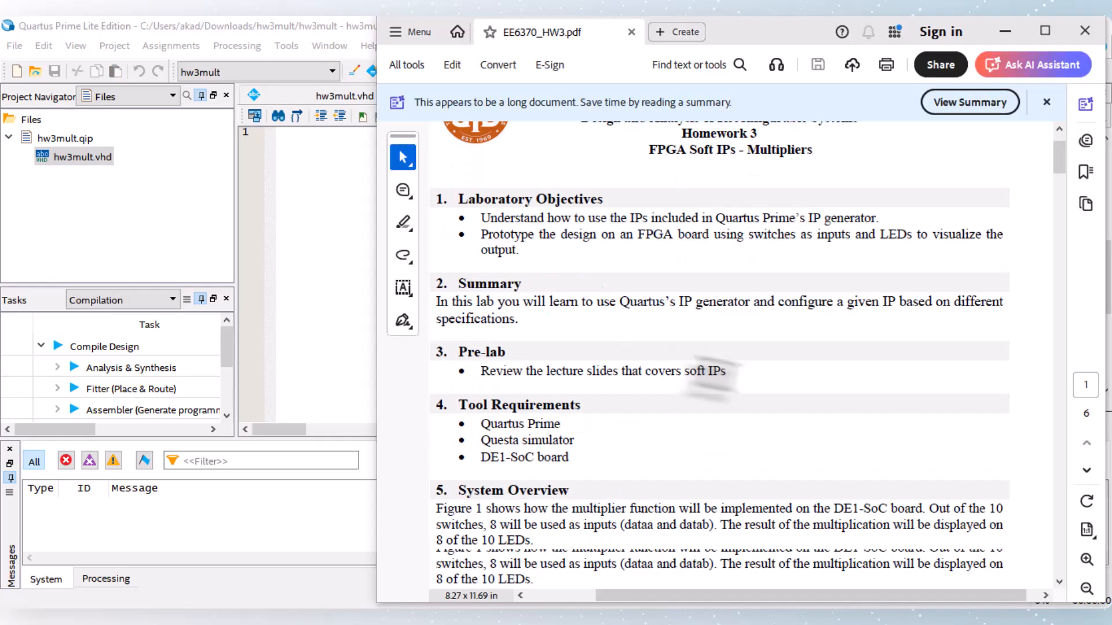
left_click_drag(1064, 168, 1106, 484)
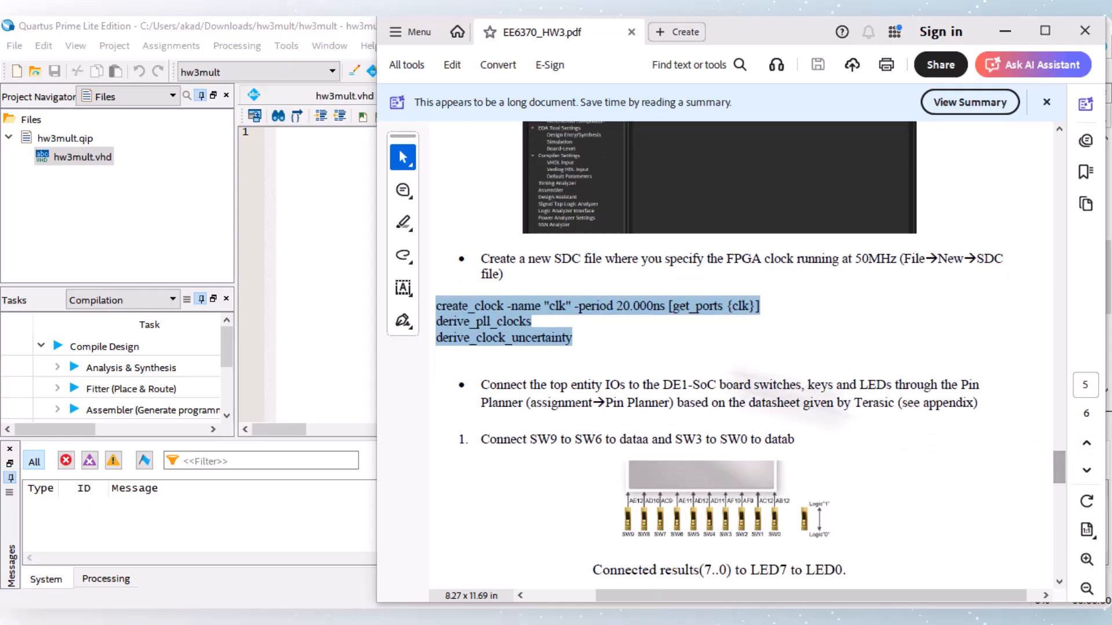
left_click(570, 347)
left_click_drag(571, 342, 437, 307)
key("ctrl+c")
left_click(301, 241)
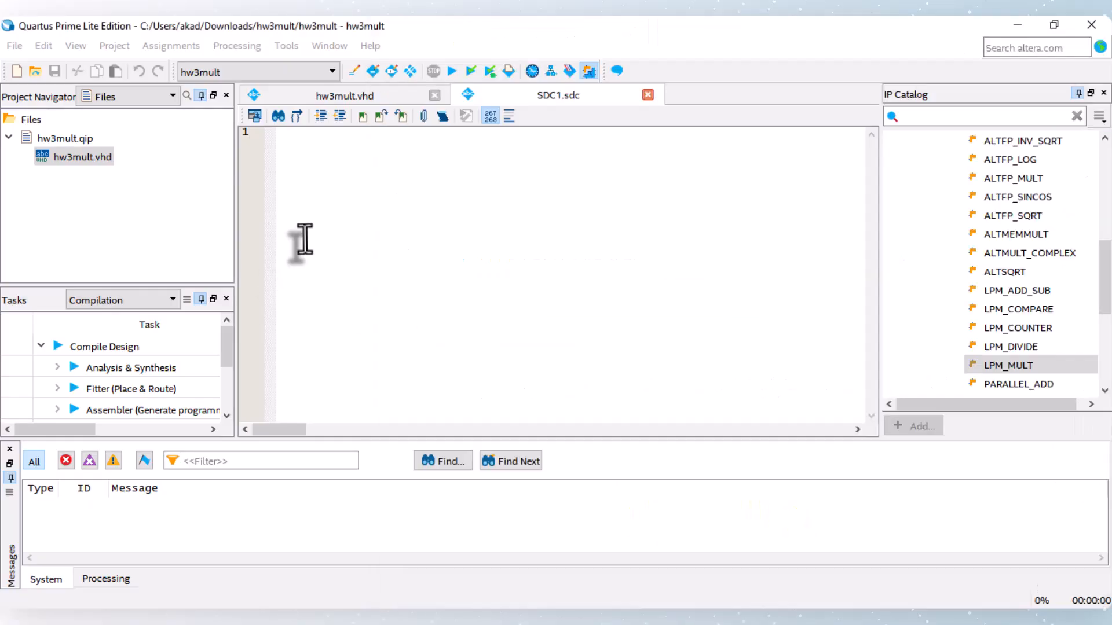
right_click(301, 241)
left_click(333, 121)
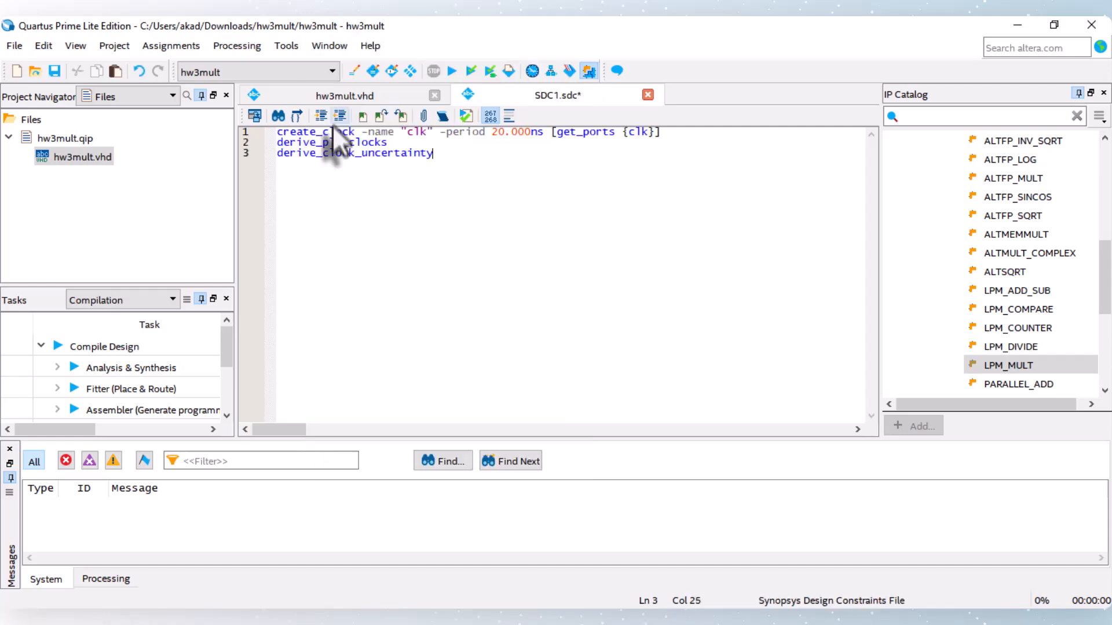
Step: Save the constraints file as hw3mult in the hw3mult folder and add it to the current project
left_click(55, 70)
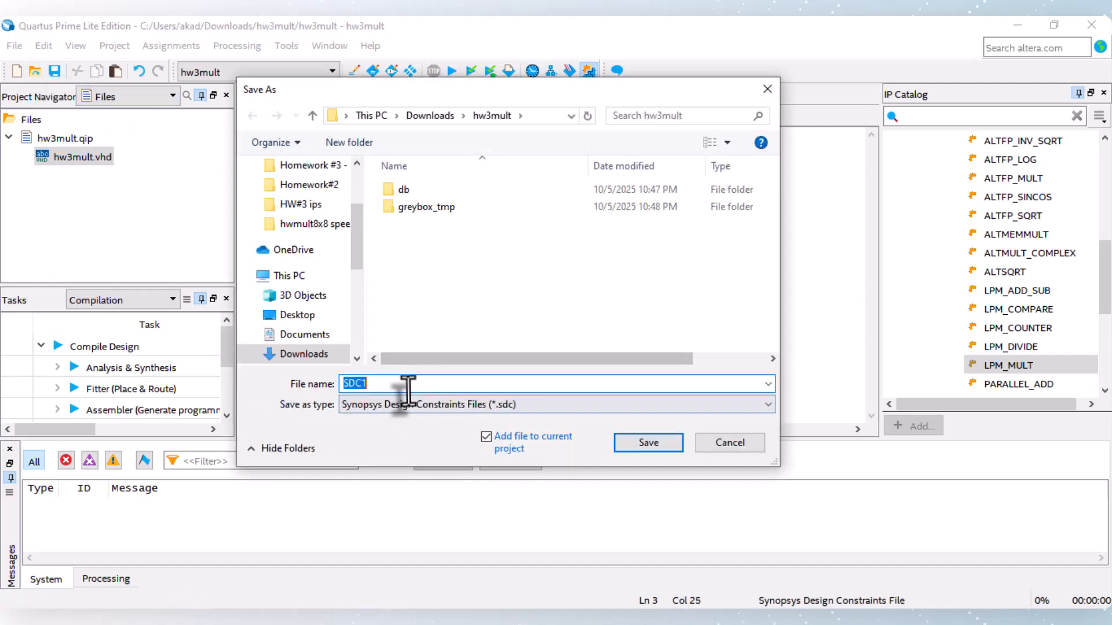
type("hw3mult")
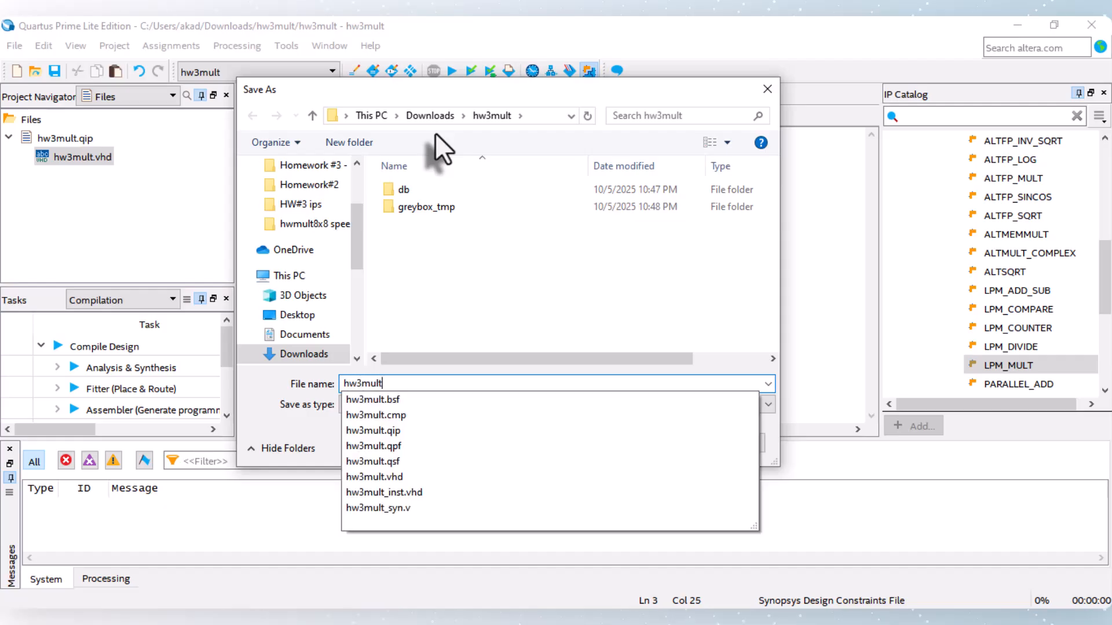
left_click(472, 276)
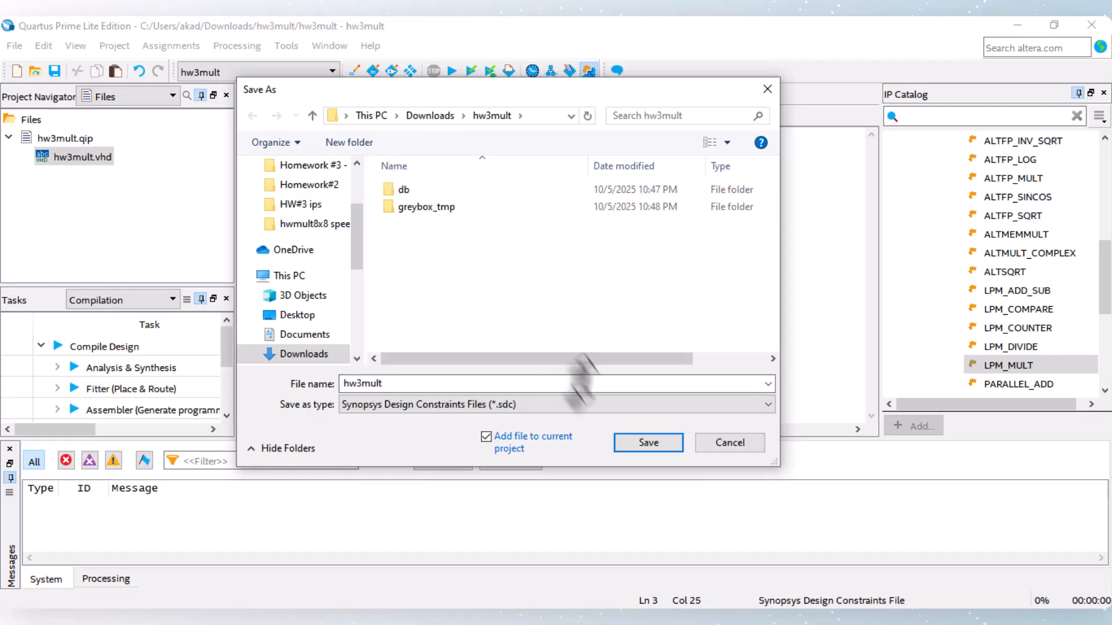
left_click(648, 442)
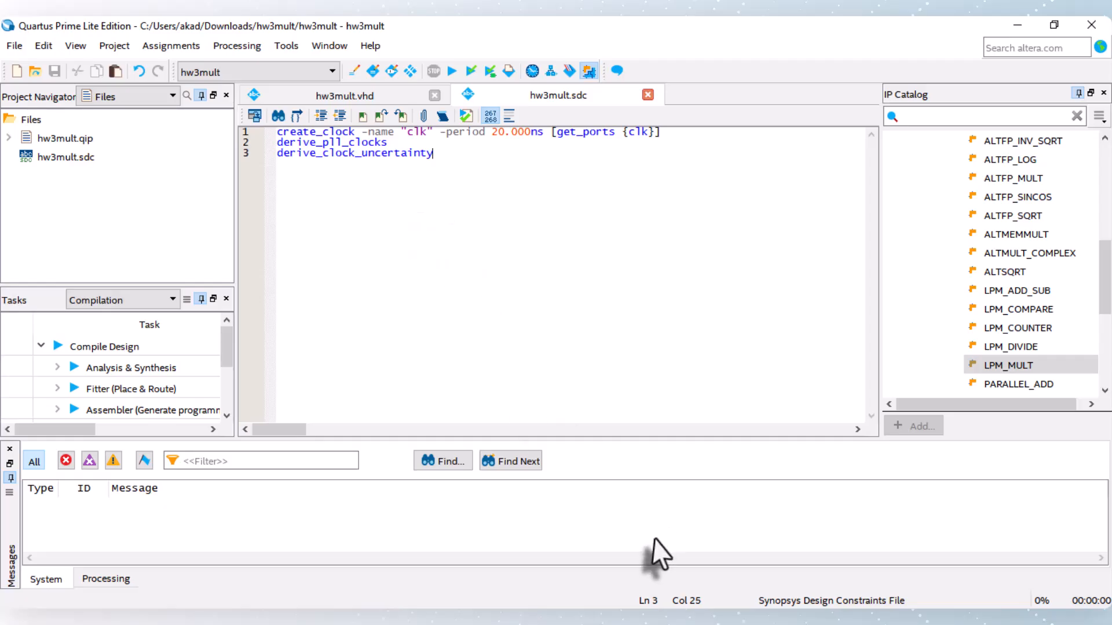
Step: Switch to EE6370_HW3.pdf and read which board switches connect to the dataa and datab inputs
key("alt+Tab")
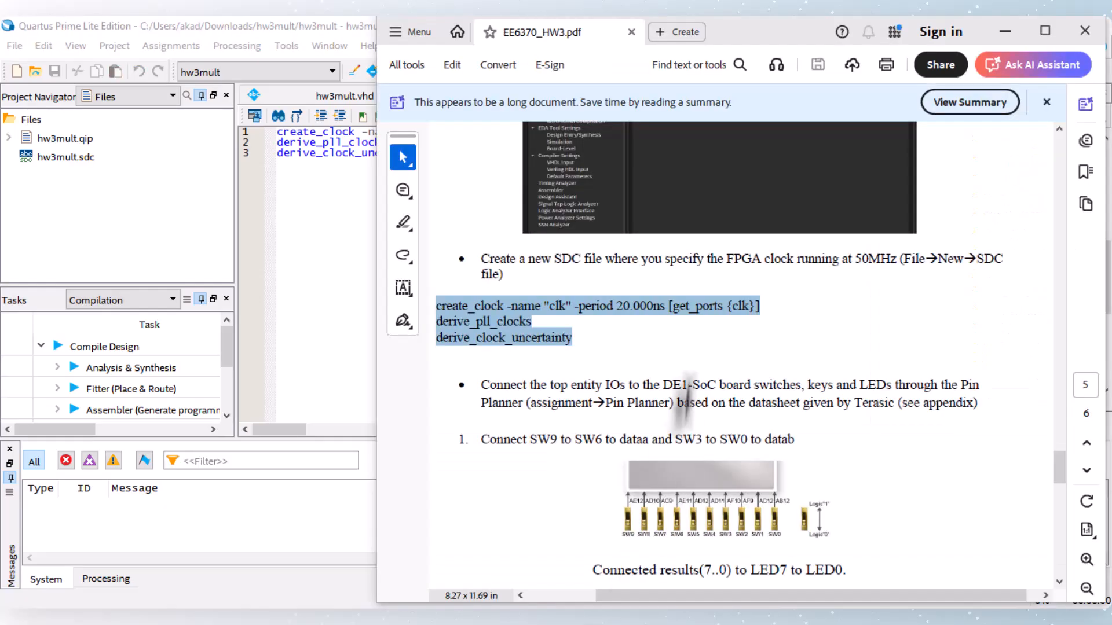
scroll(704, 370, "down", 5)
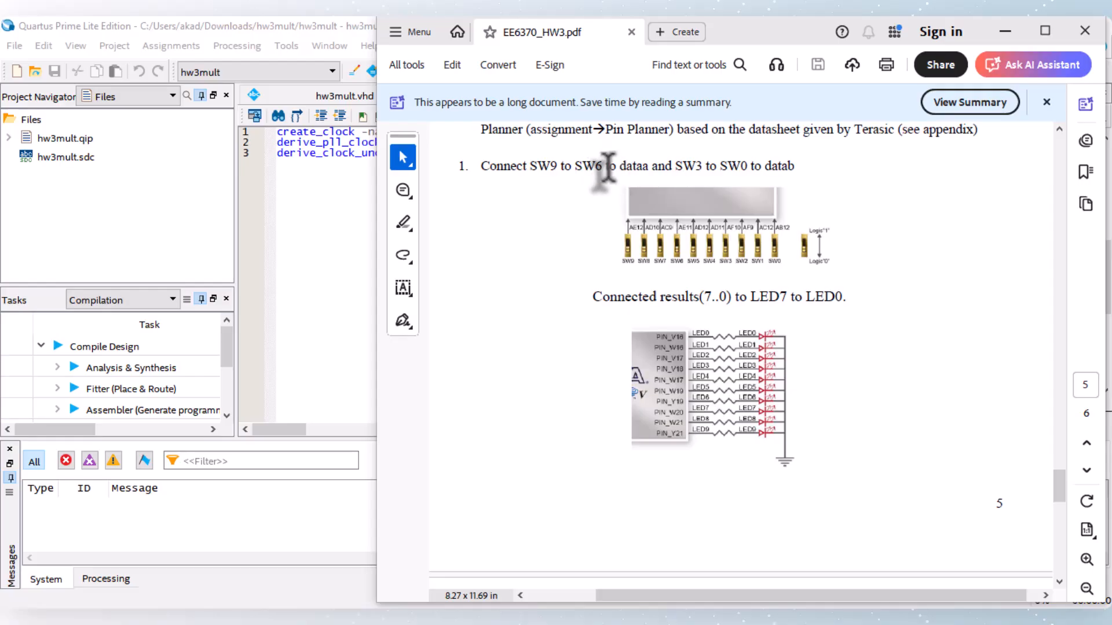
double_click(636, 166)
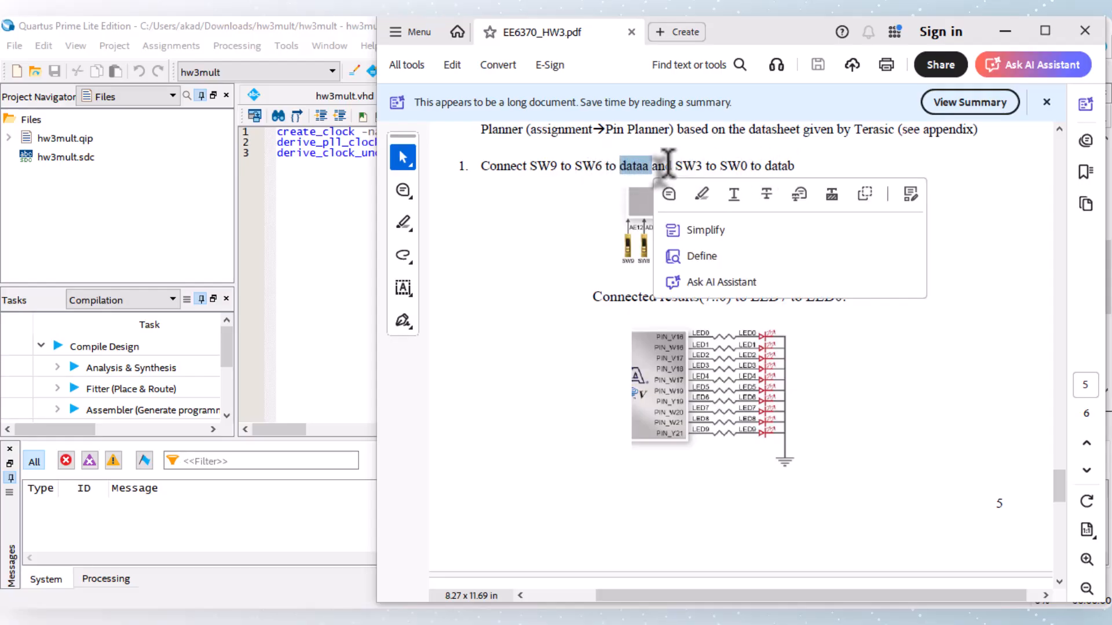
left_click(668, 166)
double_click(779, 166)
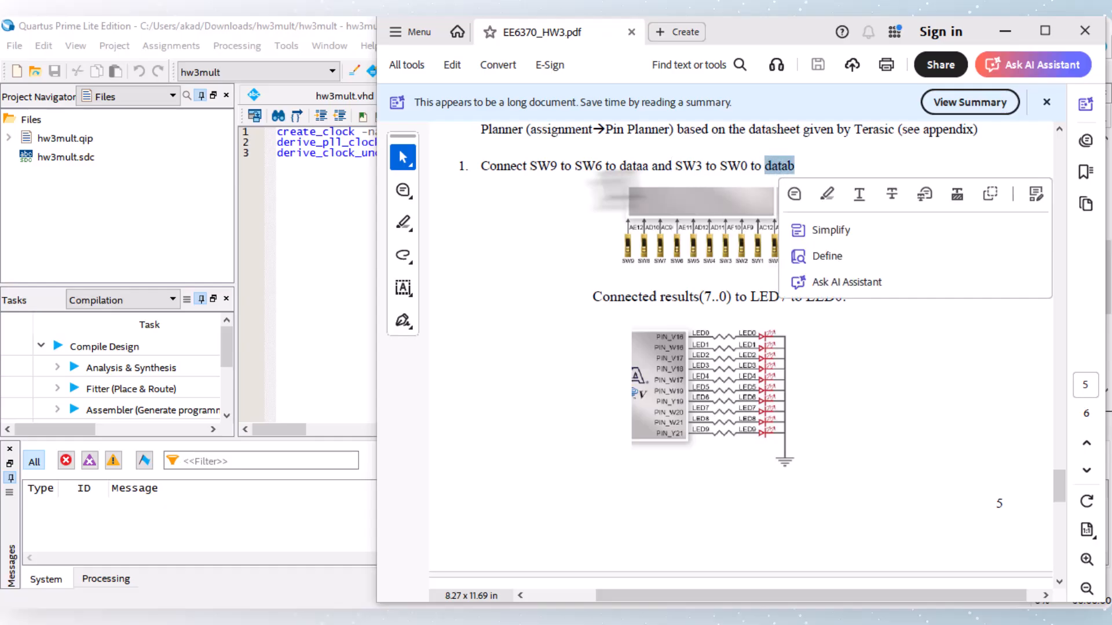
left_click_drag(536, 166, 599, 166)
Step: Switch back to Quartus, open the Assignment Editor, and start the full compilation of the hw3mult project
left_click(341, 165)
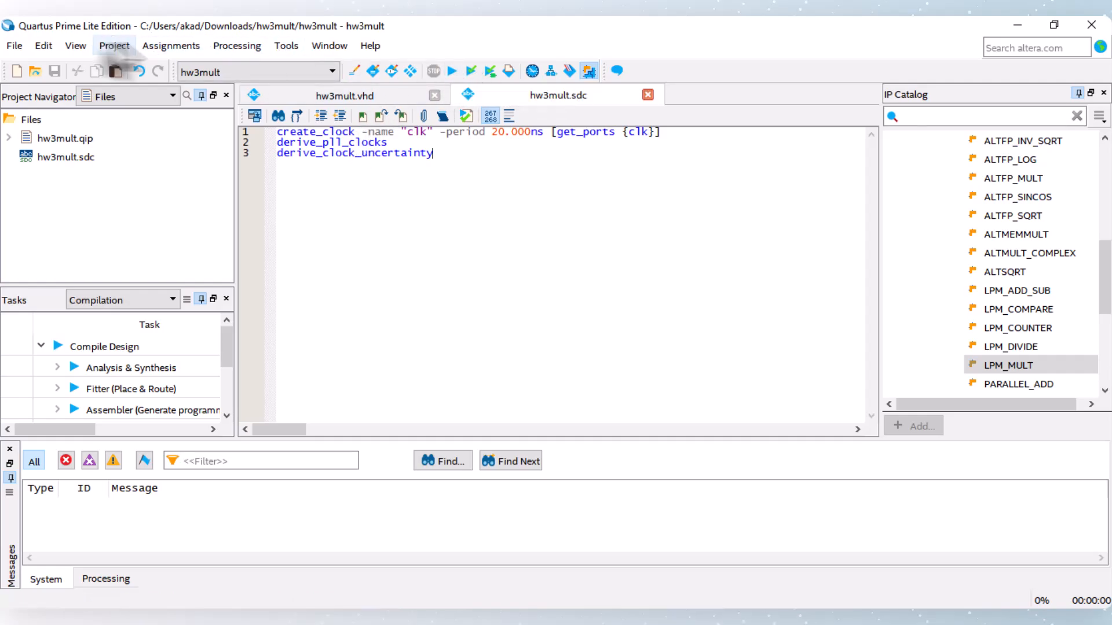
left_click(146, 46)
left_click(214, 119)
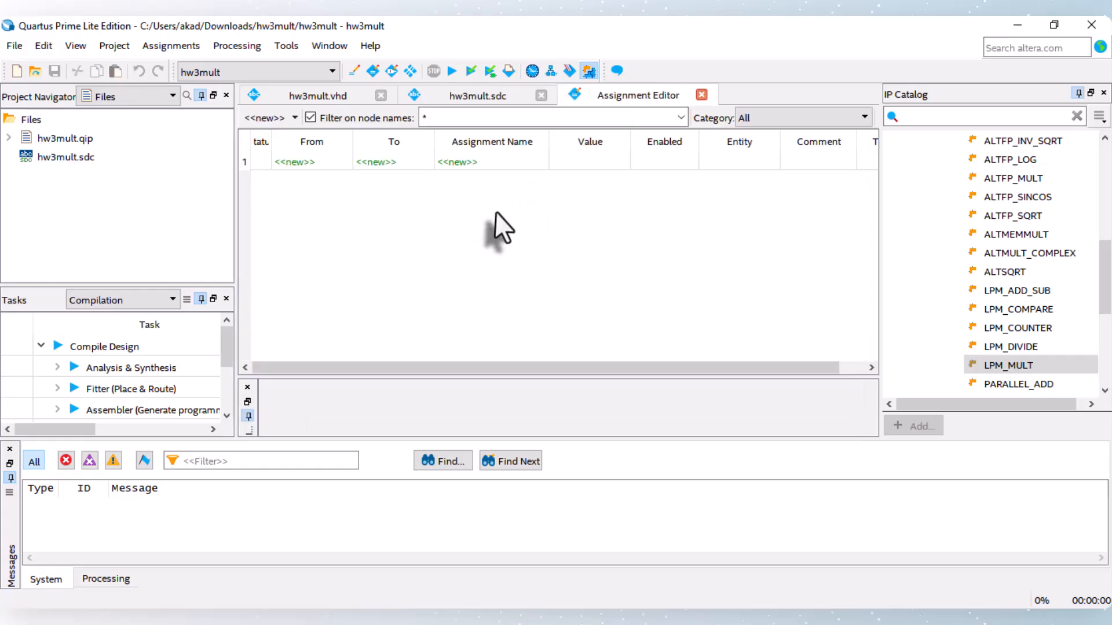
left_click(451, 70)
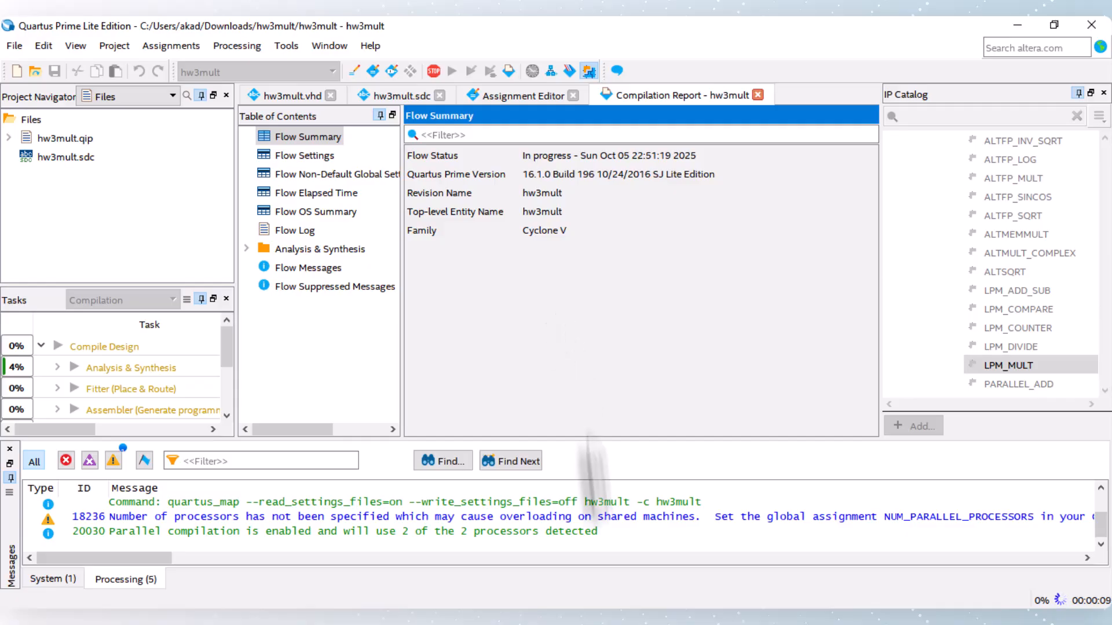
Step: Switch to EE6370_HW3.pdf and examine the appendix pin tables for slide switches and LEDs and the dataa and datab connection instructions
left_click(607, 618)
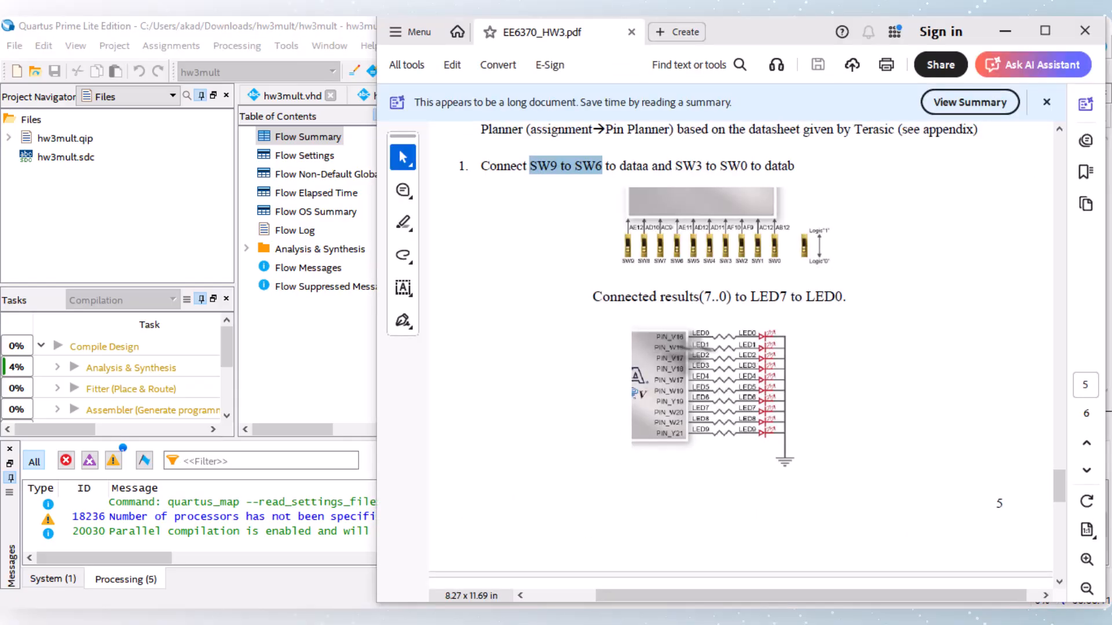
scroll(701, 353, "down", 10)
scroll(701, 349, "down", 5)
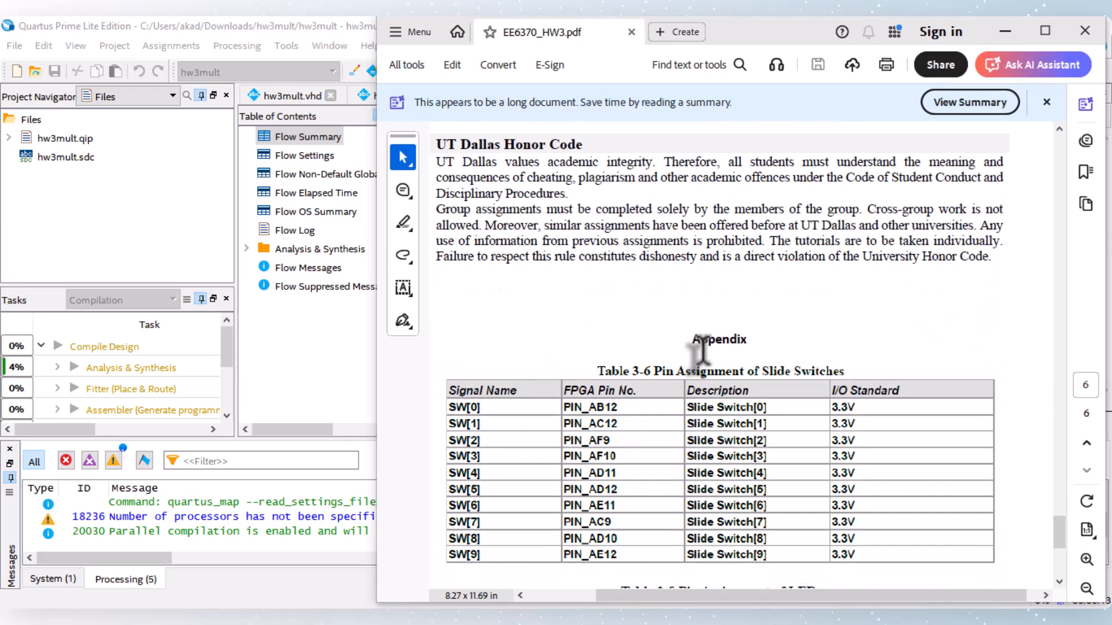
scroll(701, 349, "down", 6)
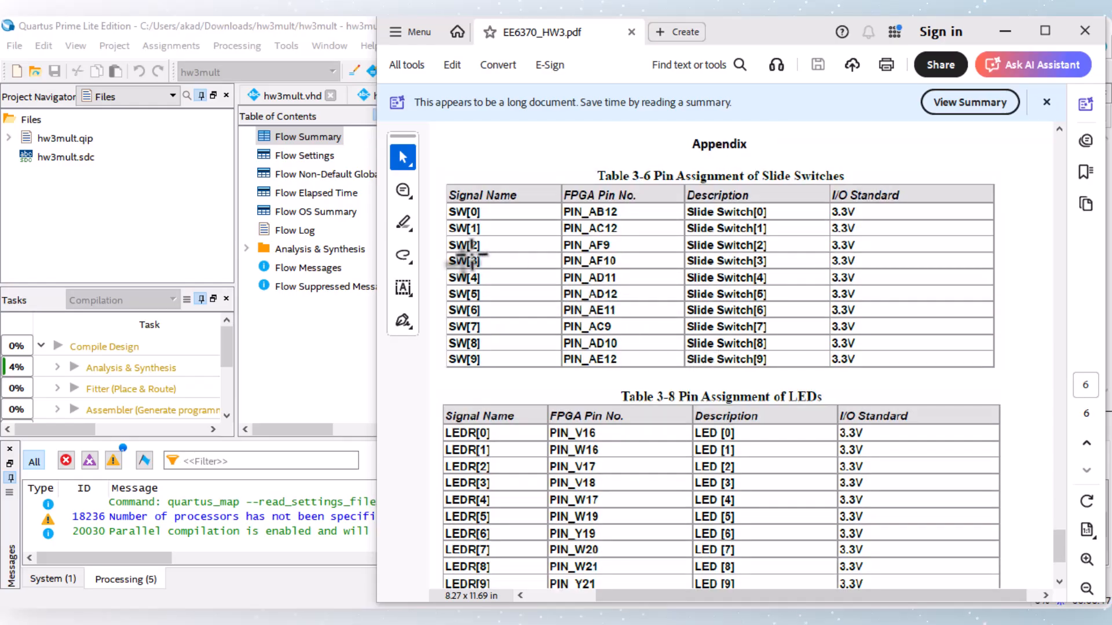
scroll(576, 408, "down", 1)
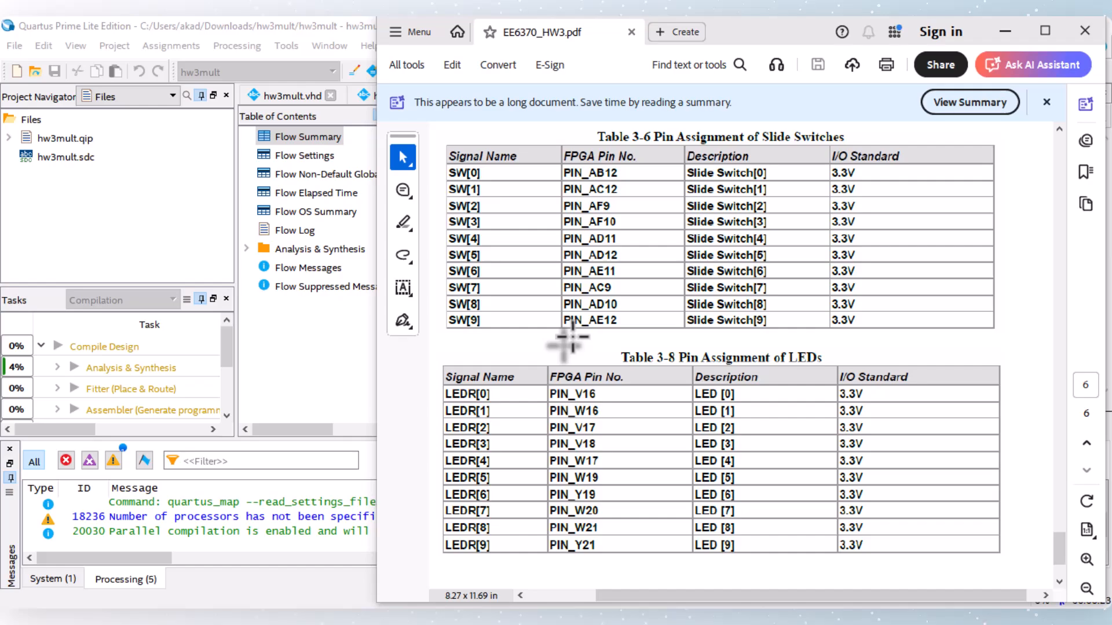
scroll(651, 240, "up", 5)
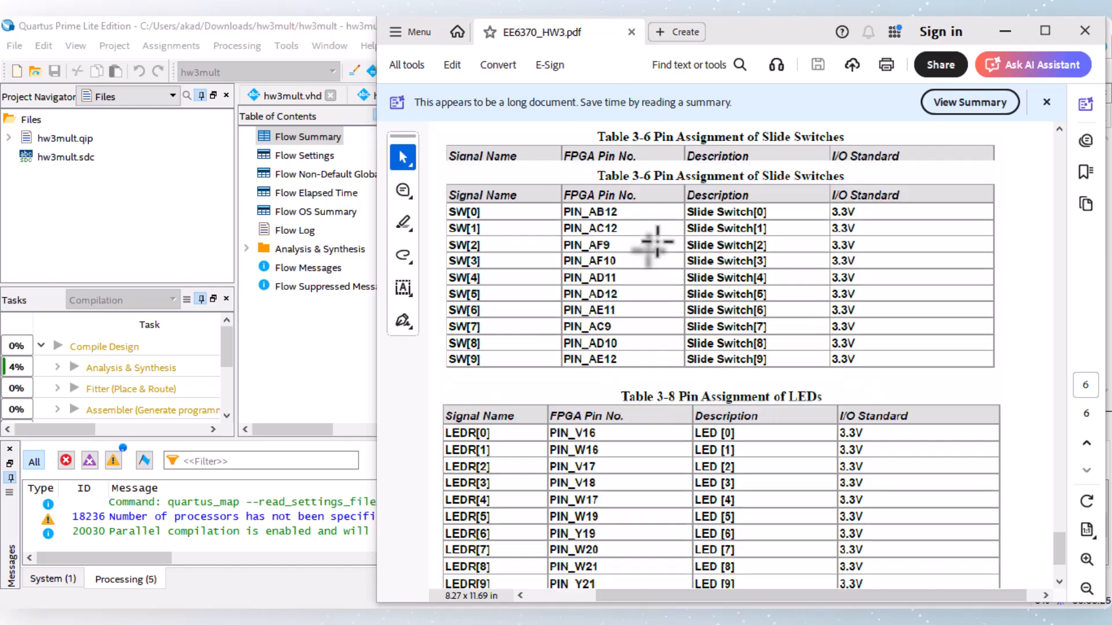
scroll(660, 237, "up", 8)
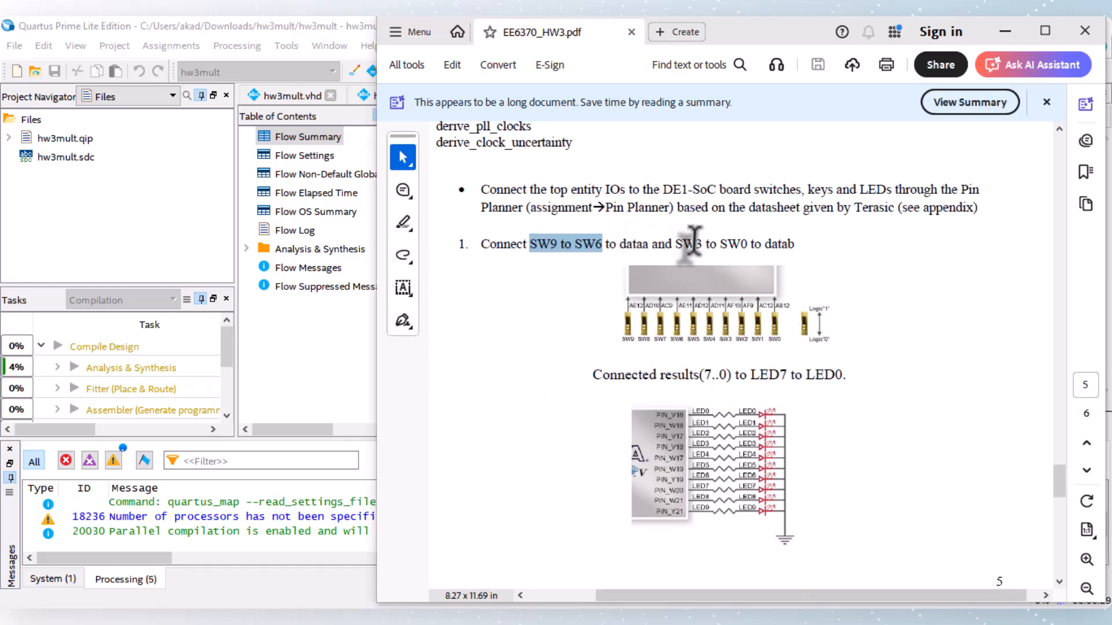
left_click_drag(747, 243, 683, 240)
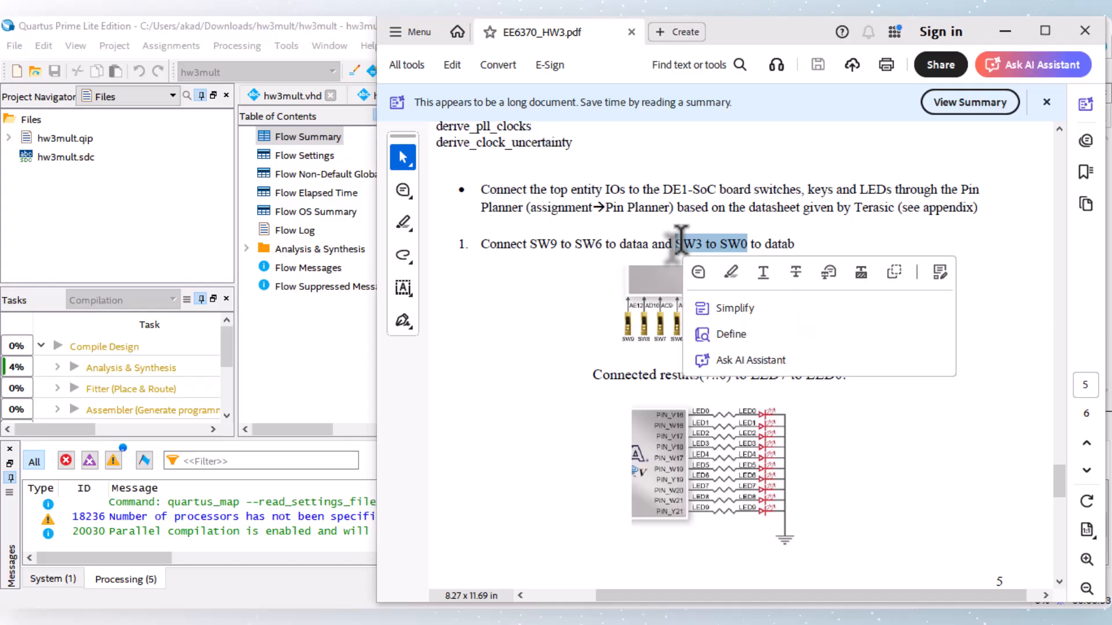
Step: Highlight the SW9 to SW6 range in the assignment's dataa connection instruction and read the switch mapping
left_click(678, 239)
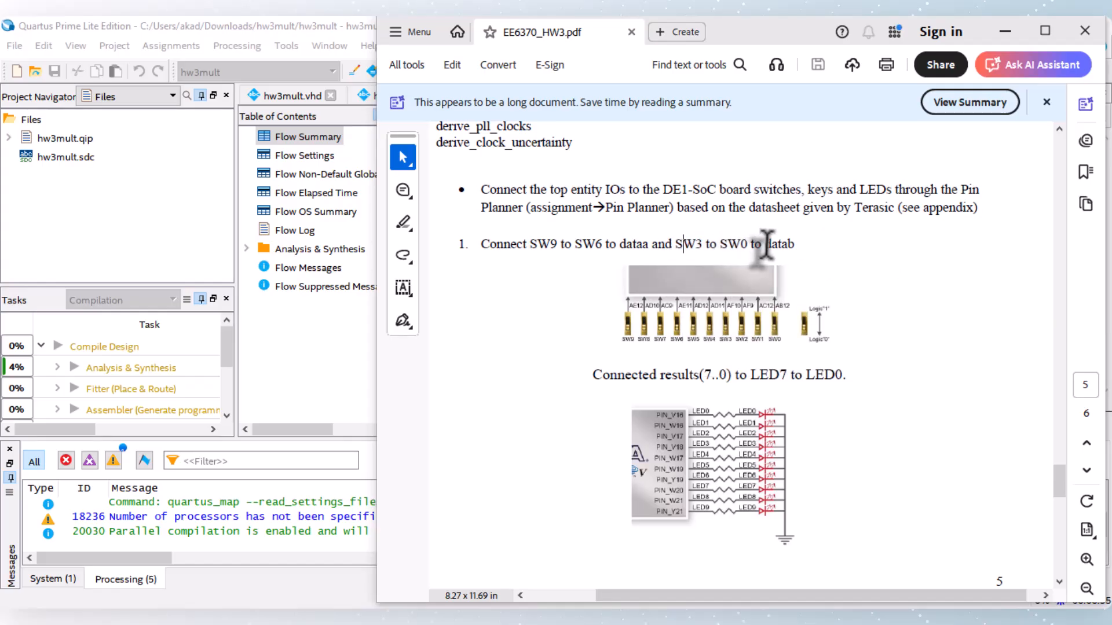
left_click_drag(605, 243, 539, 240)
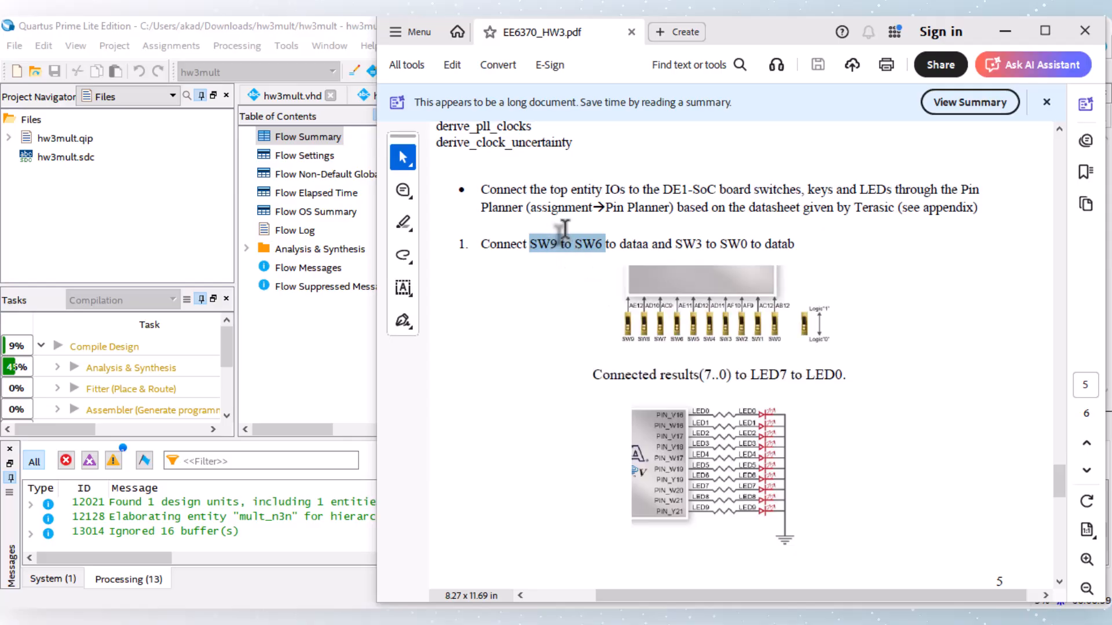
left_click(563, 231)
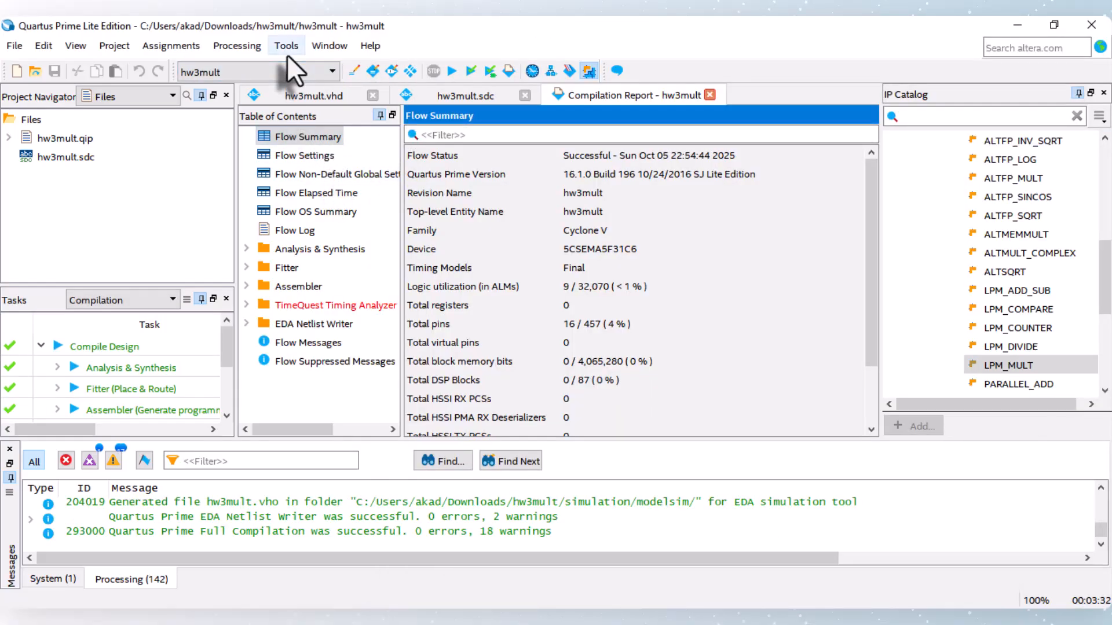
Step: In Quartus, open the Assignment Editor and the Pin Planner, and look through the dataa, datab and result nodes
left_click(173, 48)
left_click(207, 121)
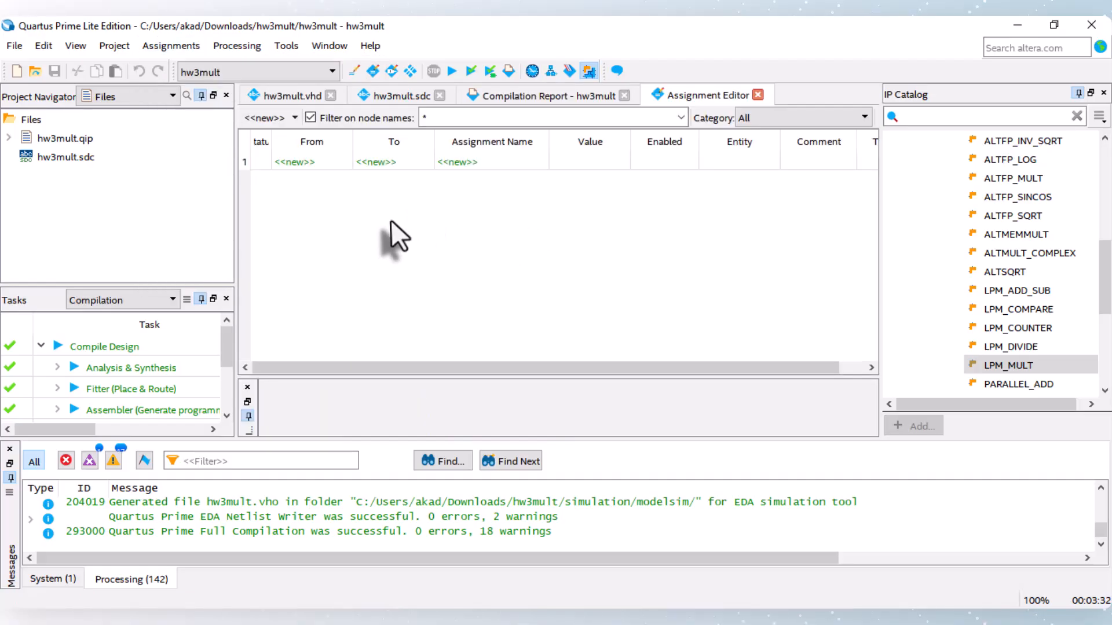
left_click(391, 71)
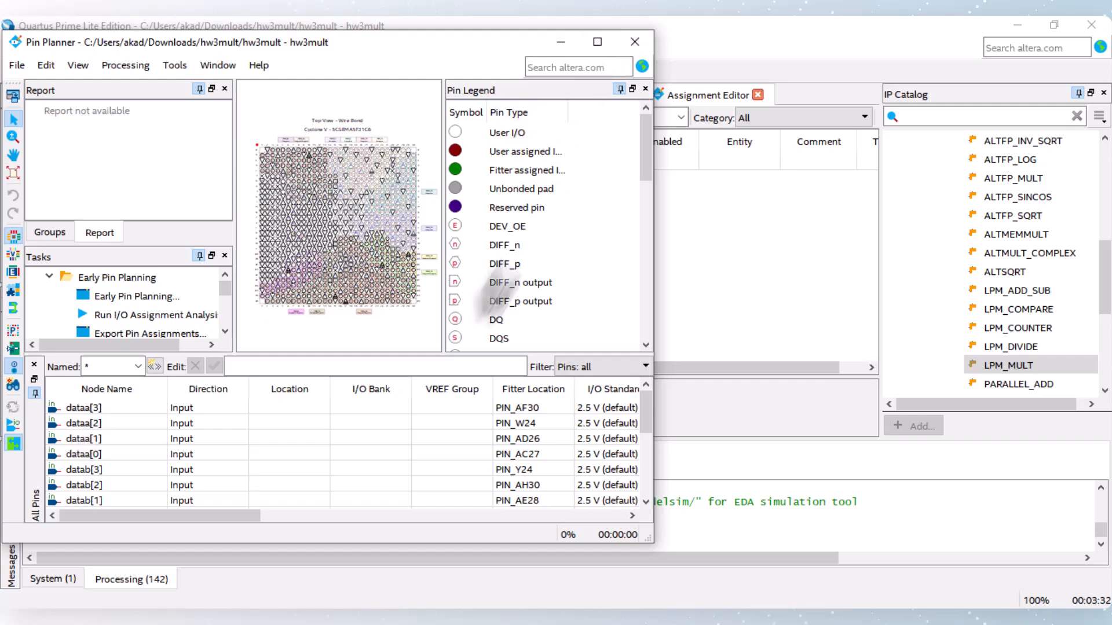
scroll(287, 423, "down", 4)
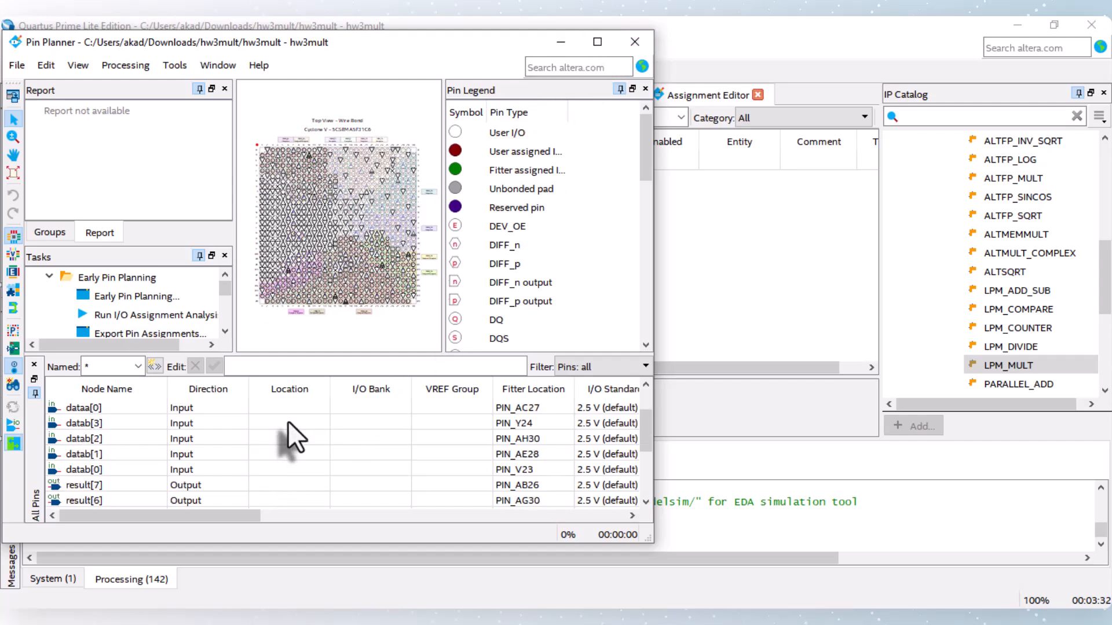
scroll(242, 456, "up", 3)
scroll(242, 456, "up", 1)
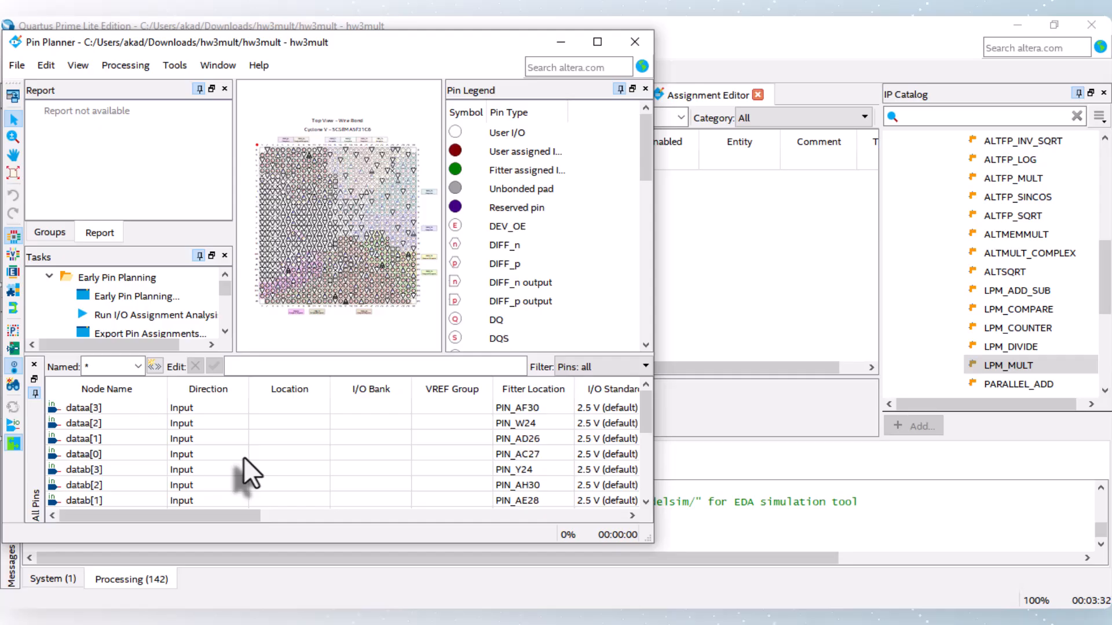
Step: Switch to EE6370_HW3.pdf, find the appendix pin table for slide switches, and place the document beside the Pin Planner
key("alt+Tab")
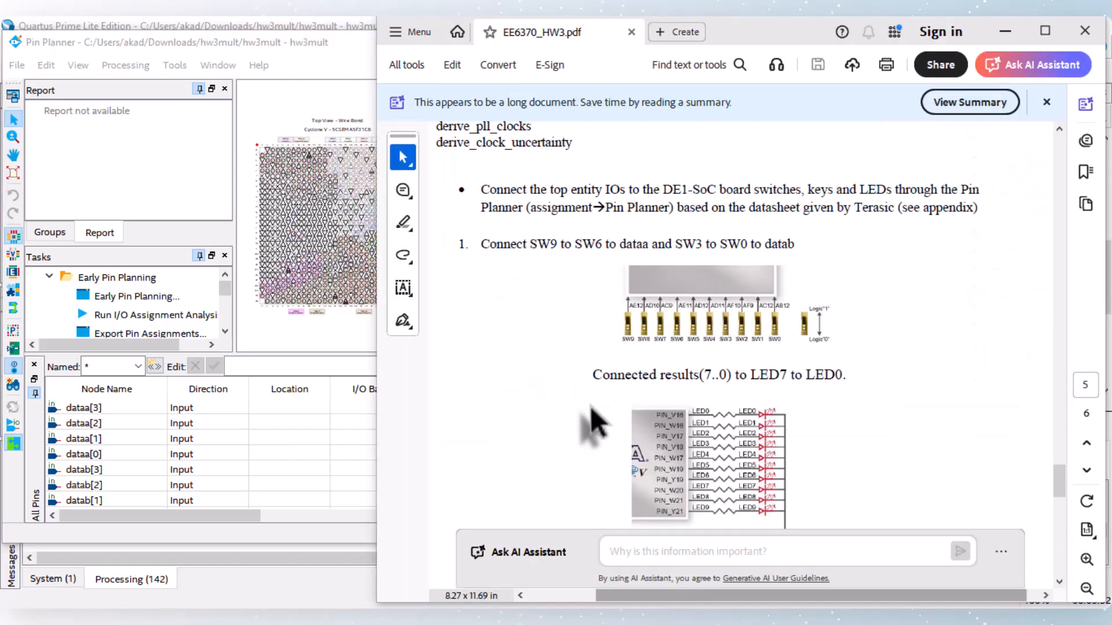
scroll(713, 425, "down", 5)
scroll(718, 421, "up", 5)
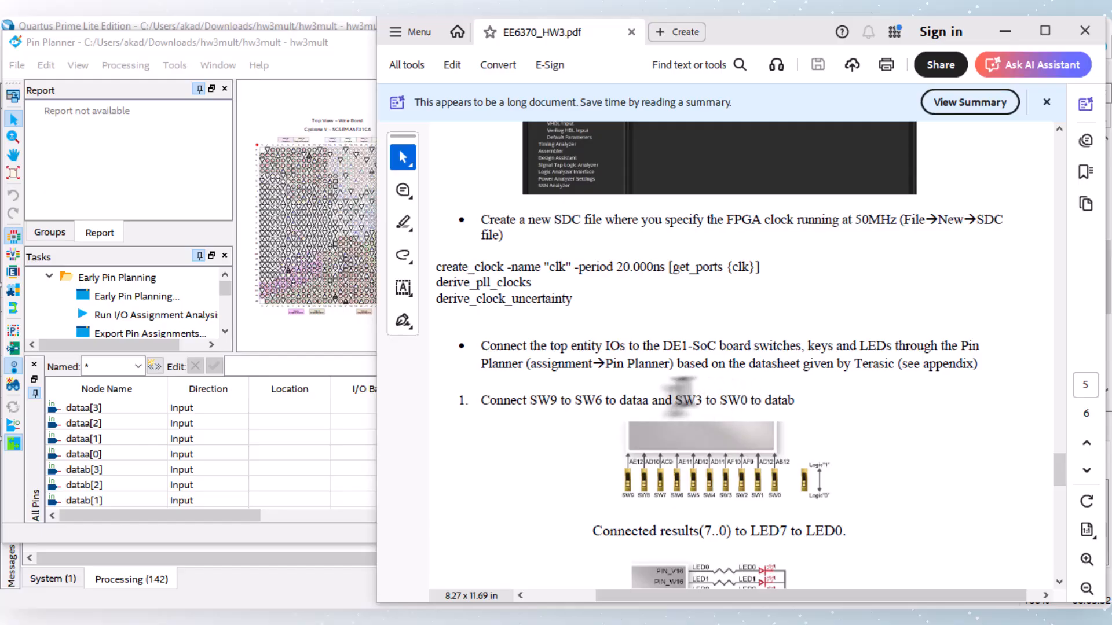
left_click_drag(596, 401, 536, 401)
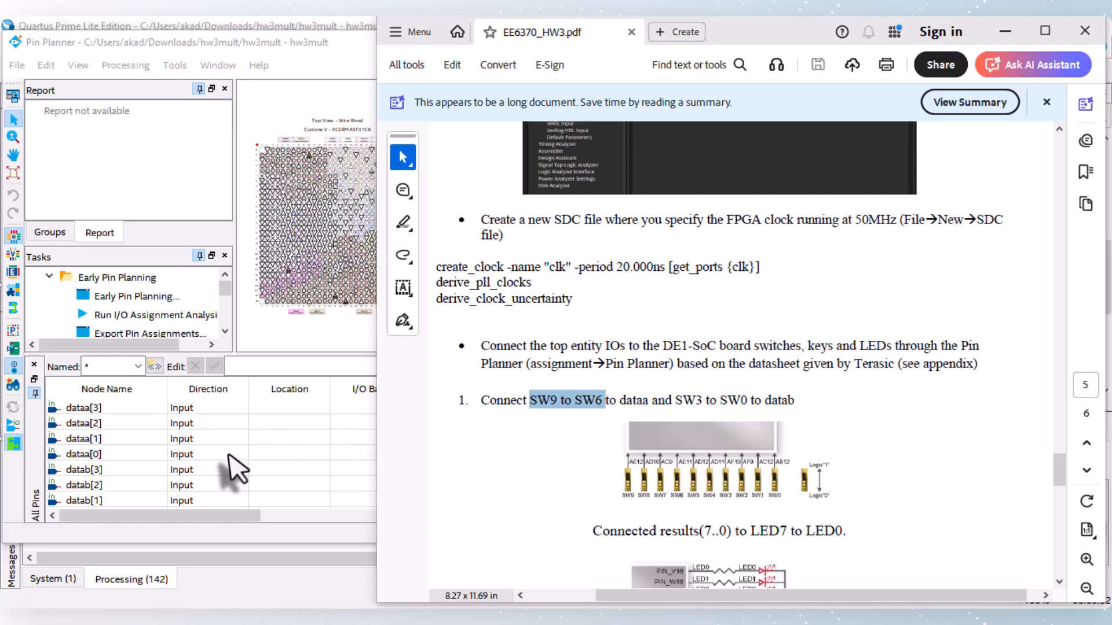
left_click(288, 461)
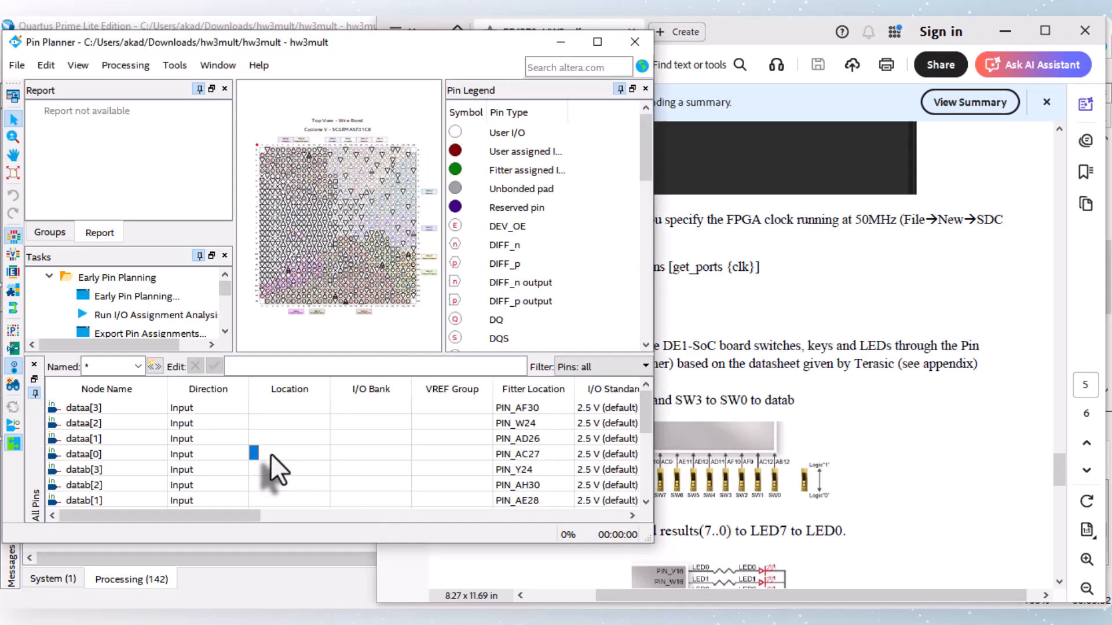
left_click(698, 399)
scroll(698, 398, "down", 10)
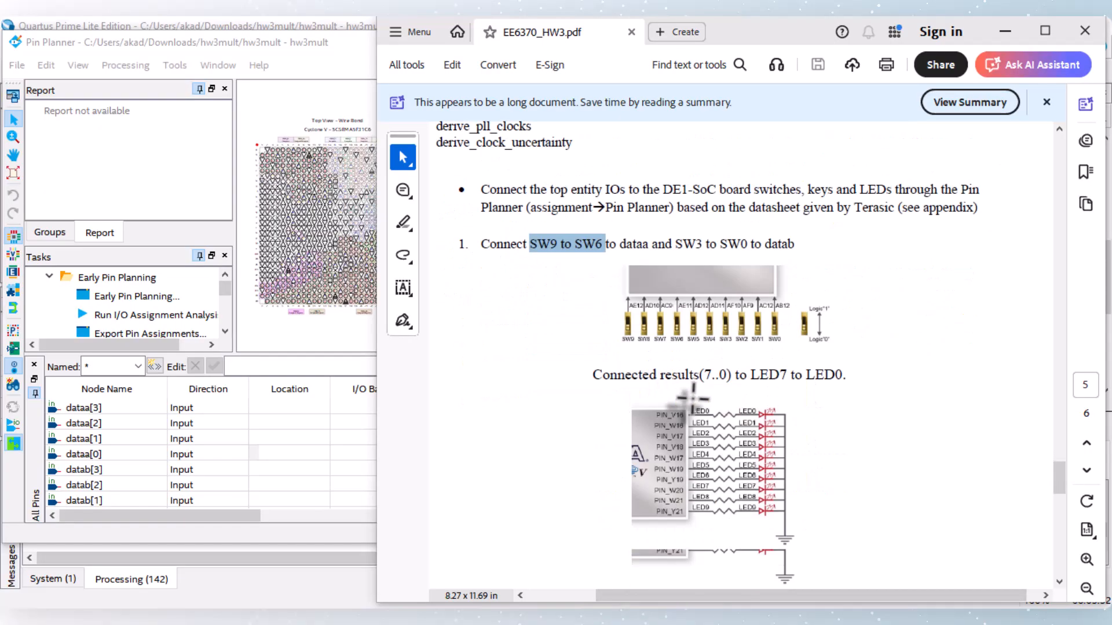
scroll(698, 400, "down", 10)
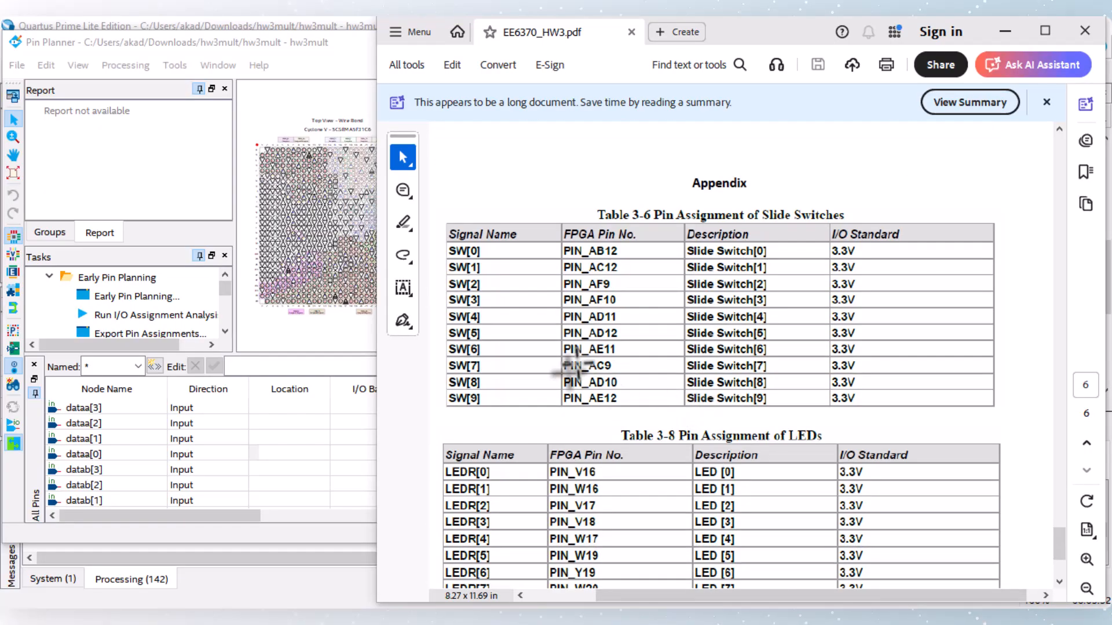
left_click(255, 454)
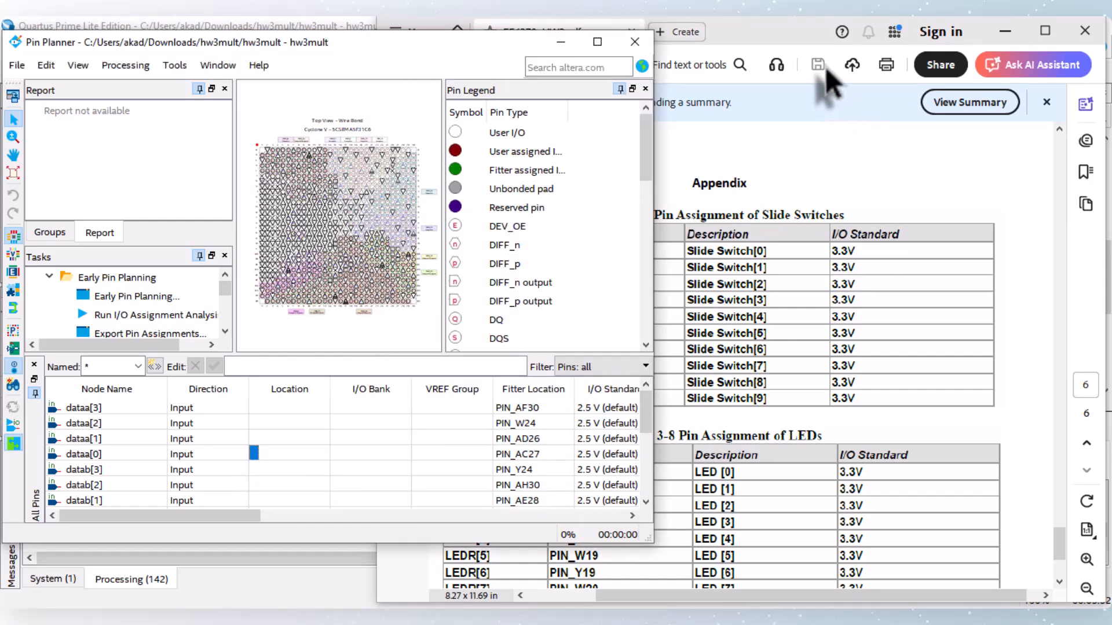
left_click_drag(759, 32, 1022, 32)
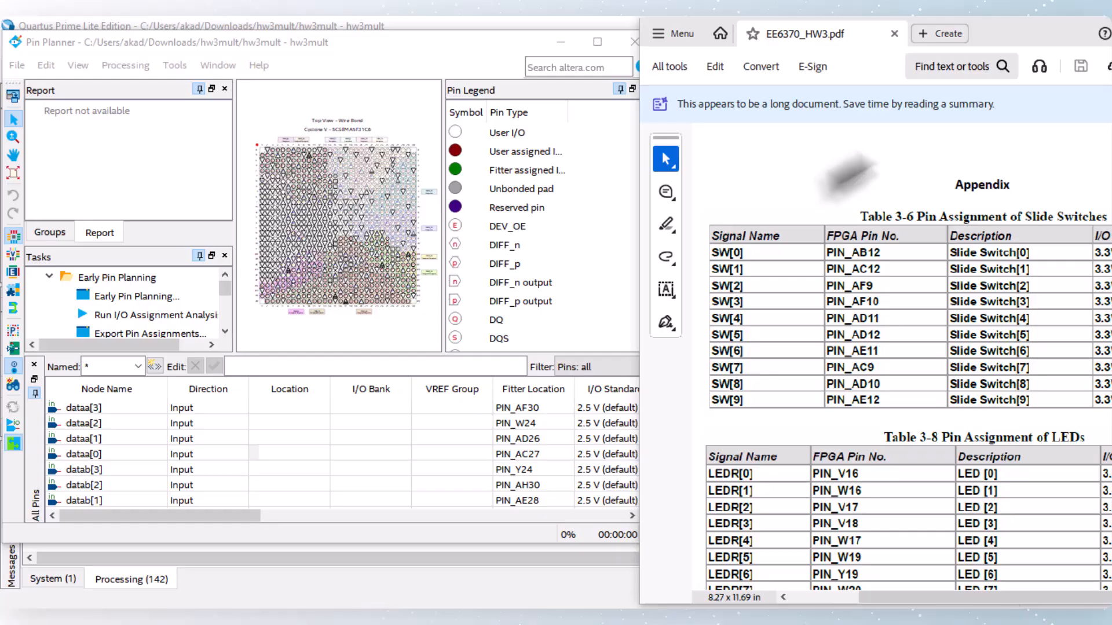
Step: In the Pin Planner, assign dataa[0] to PIN_AE11 and dataa[1] to PIN_AC9
left_click(259, 453)
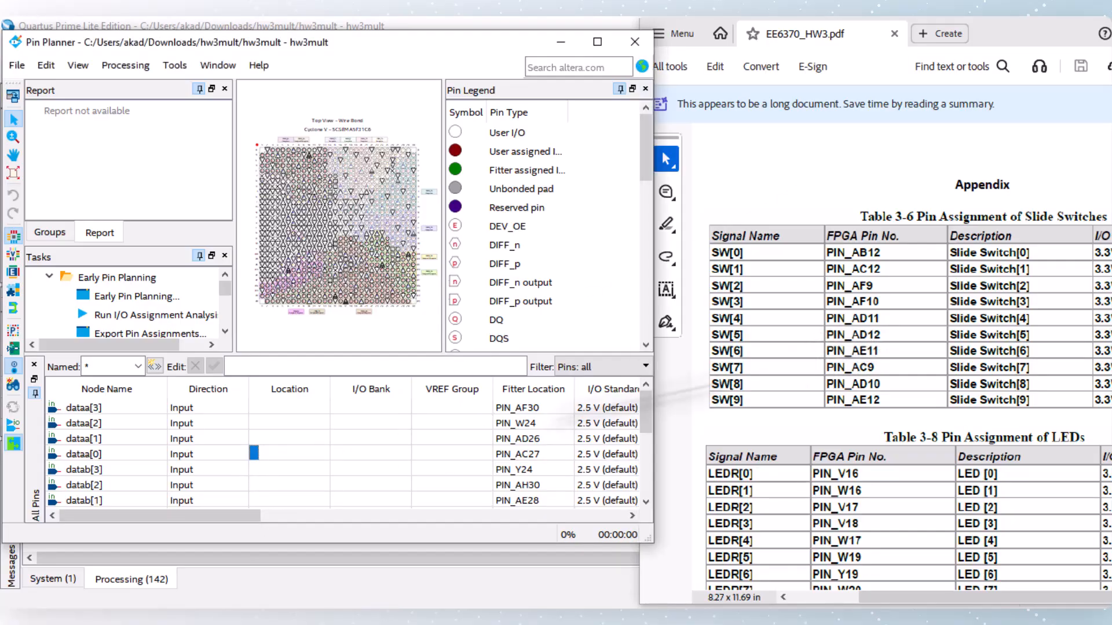
double_click(283, 452)
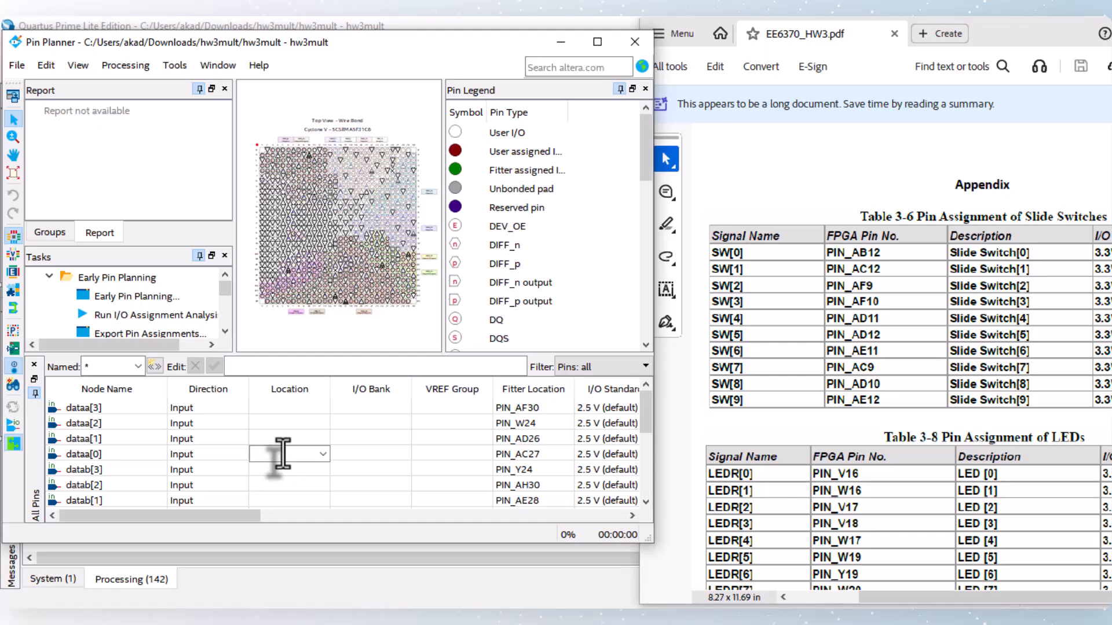
type("PIN_ae11")
key("Return")
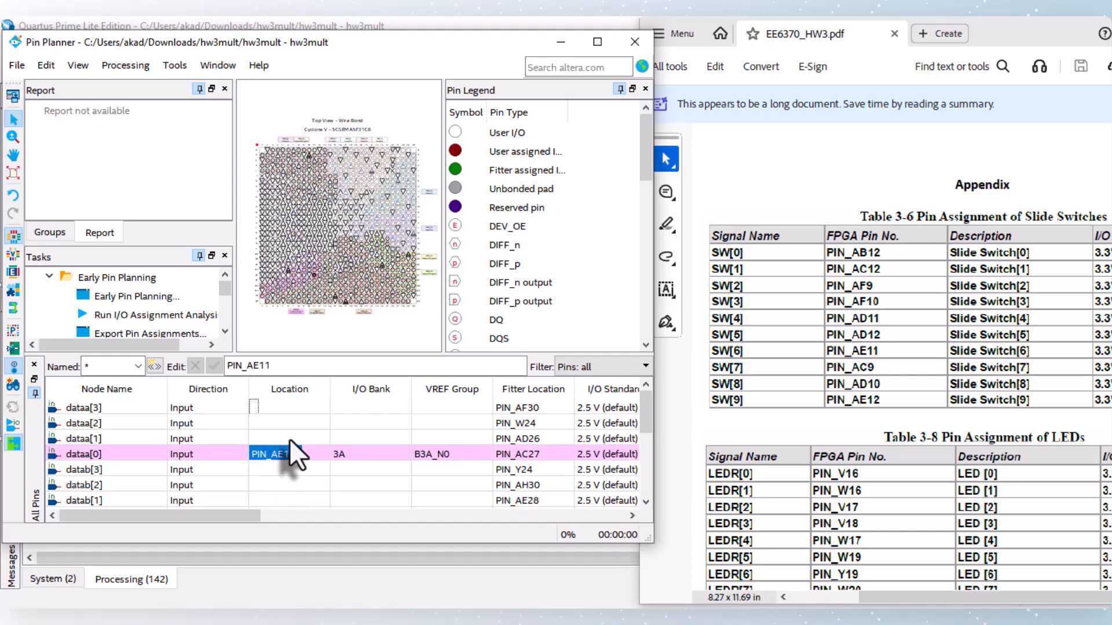
double_click(289, 439)
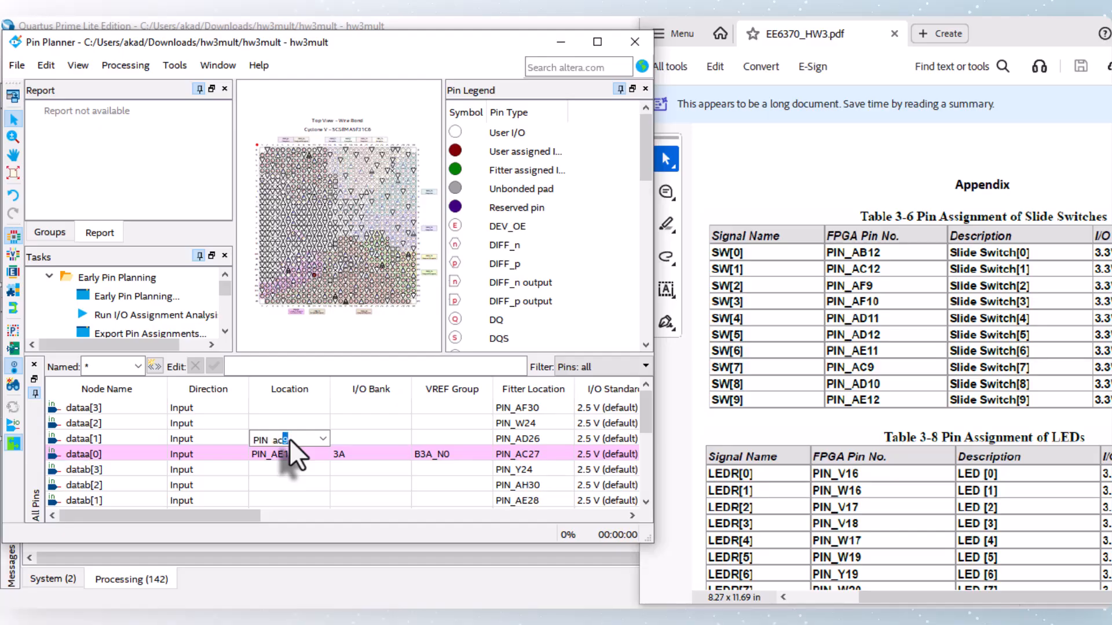
type("PIN_ac9")
key("Return")
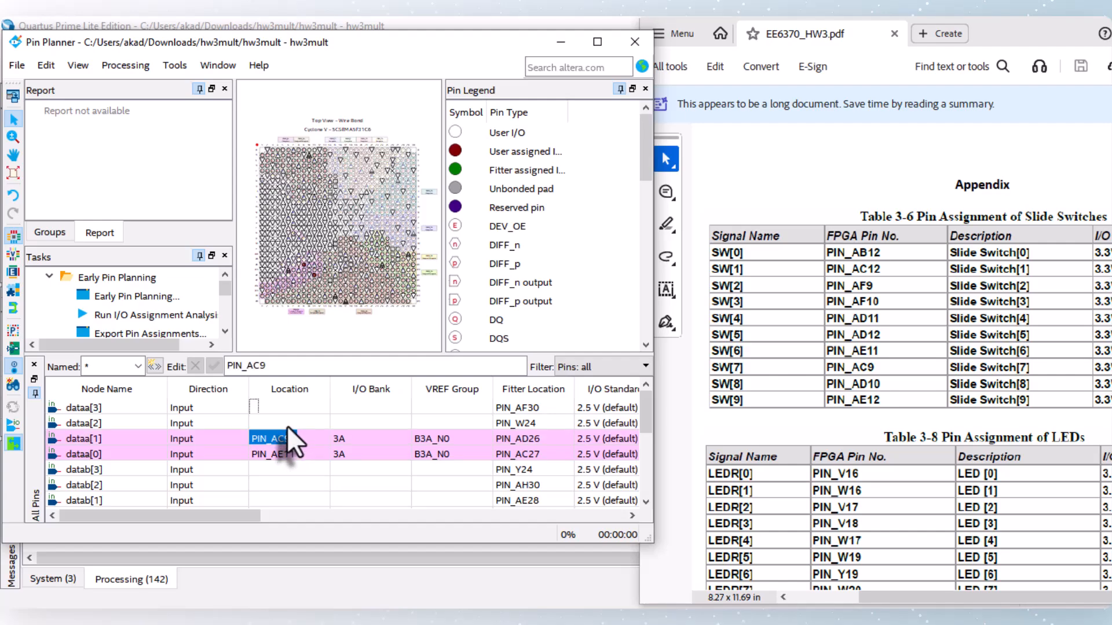
Step: Assign dataa[2] to PIN_AD10 and dataa[3] to PIN_AE12
left_click(287, 426)
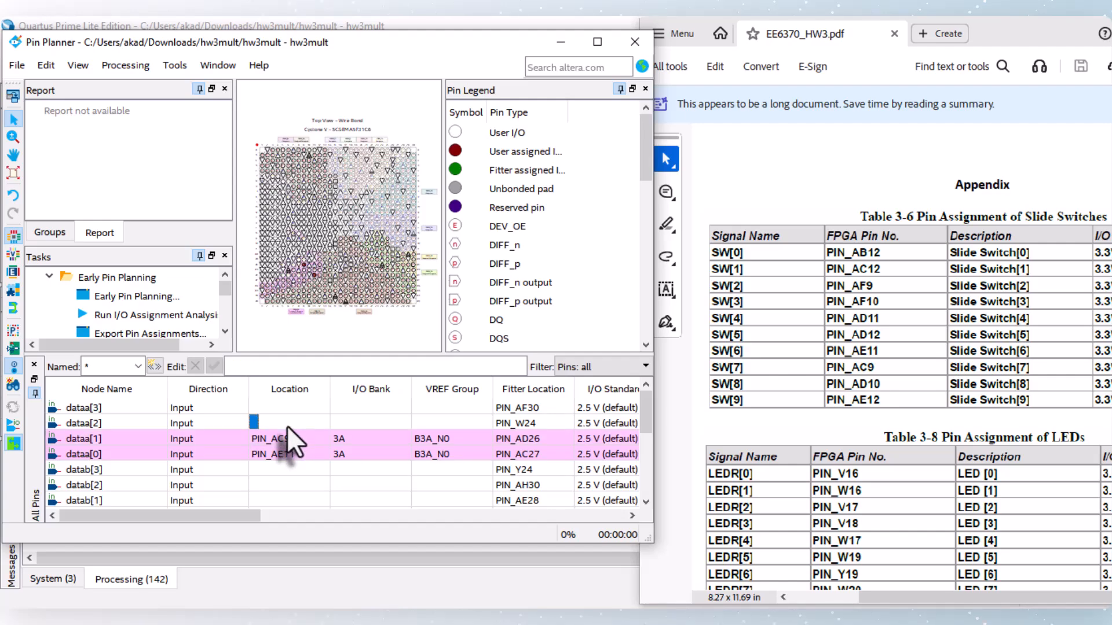
type("PIN_ad10")
key("Return")
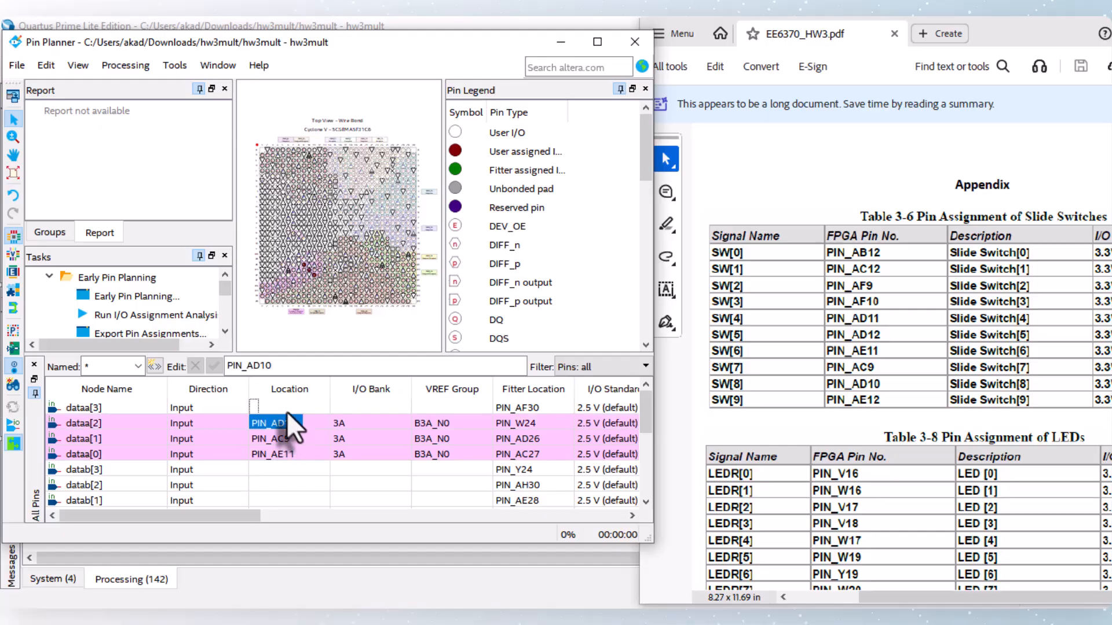
double_click(283, 408)
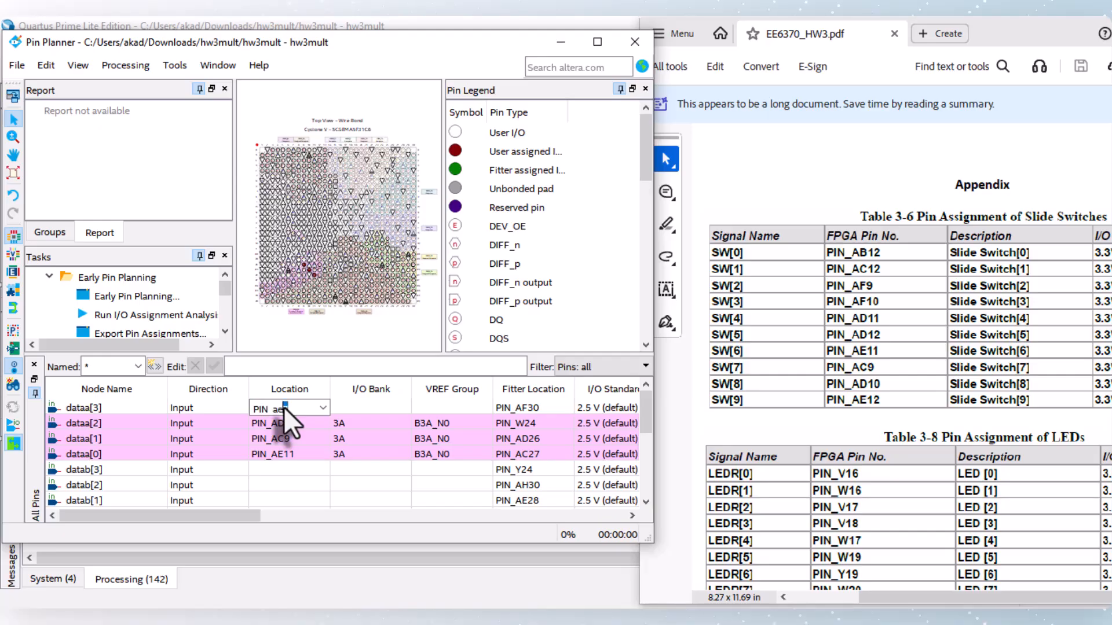
type("PIN_ae12")
key("Return")
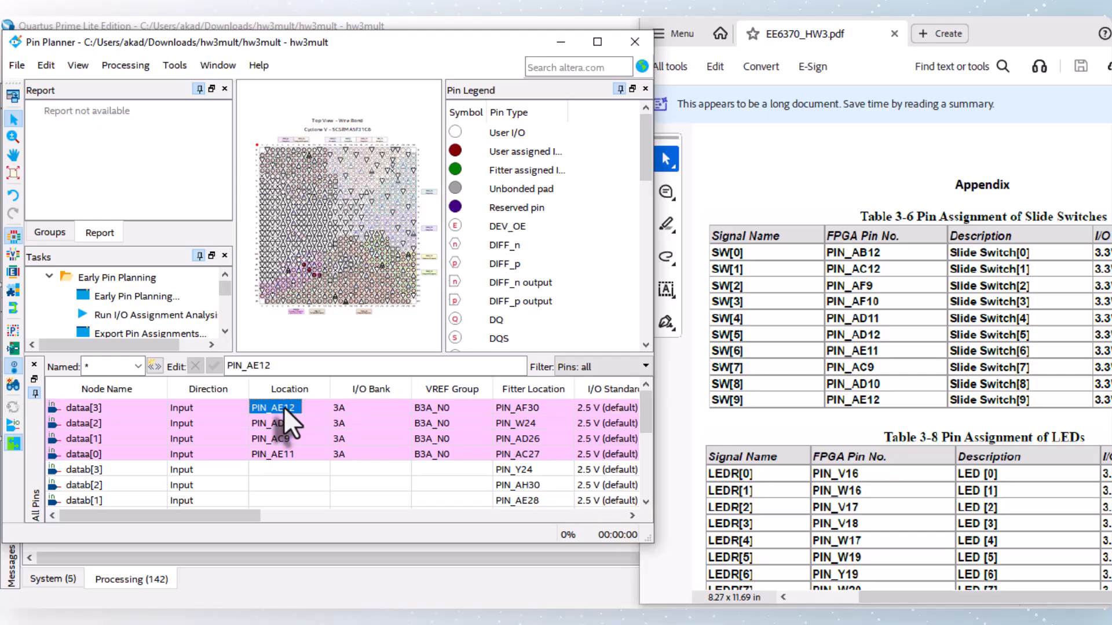
Step: Assign datab[0] to PIN_AB12 and datab[1] to PIN_AC12
scroll(359, 469, "down", 1)
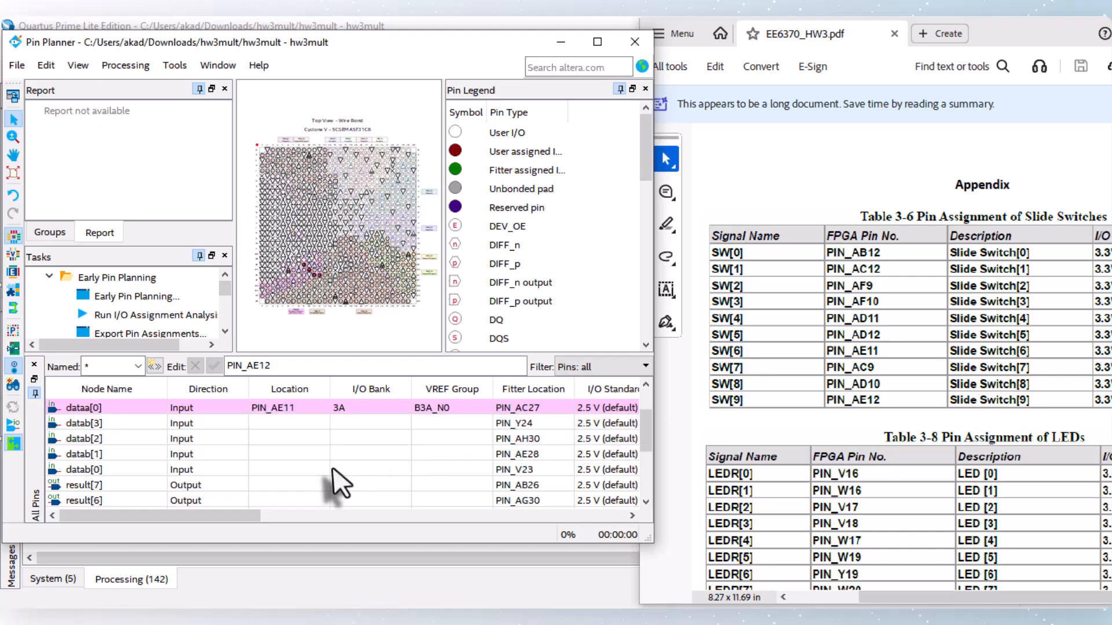
left_click(279, 472)
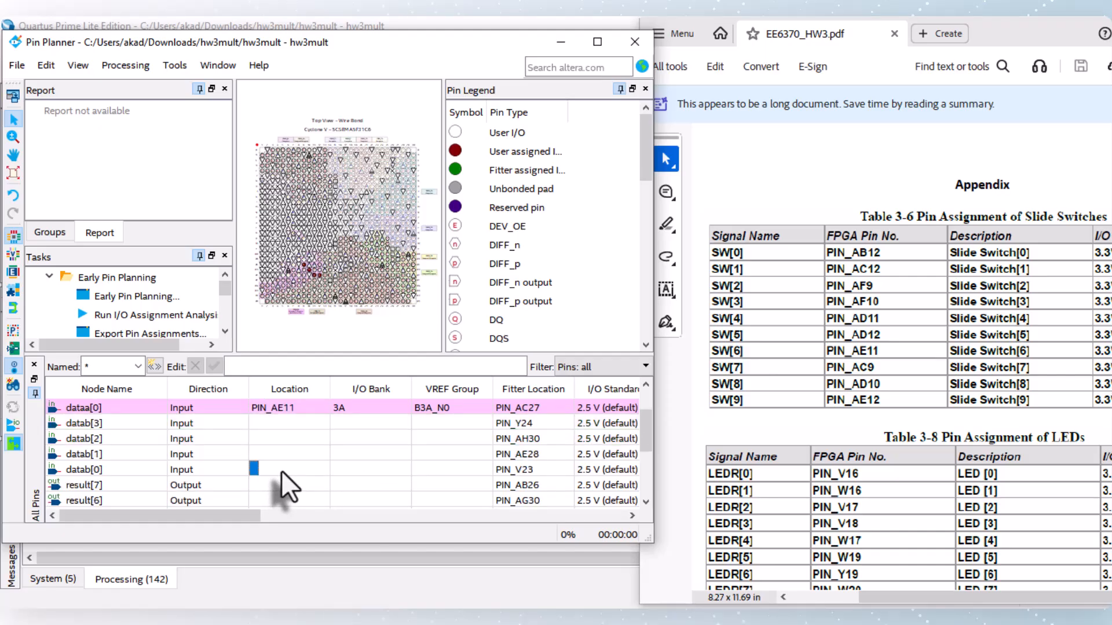
type("PIN_ab12")
key("Return")
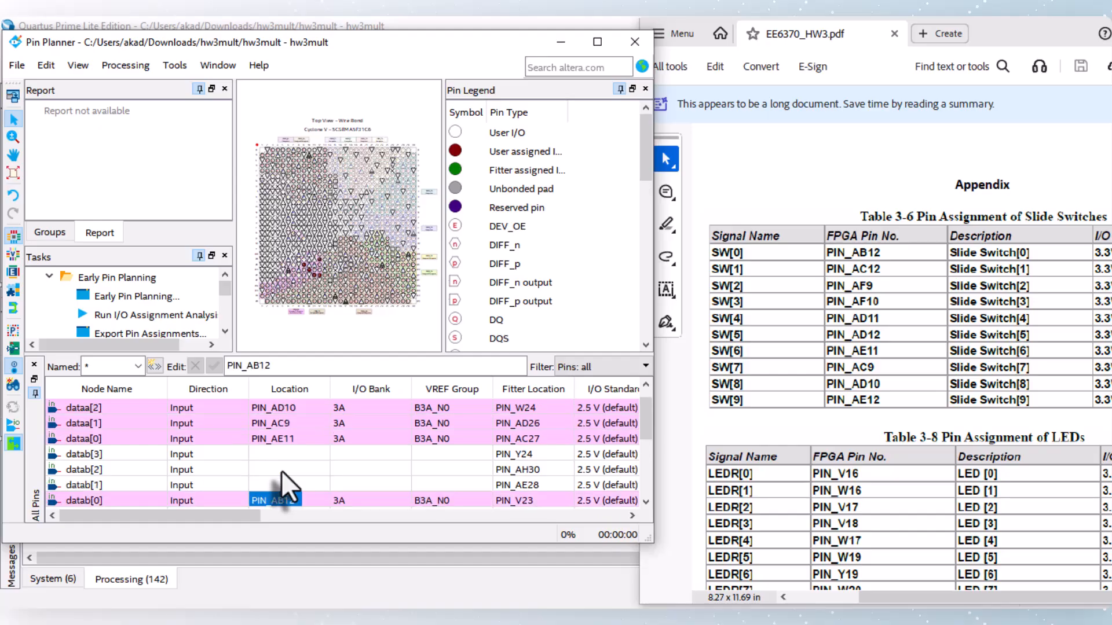
double_click(275, 486)
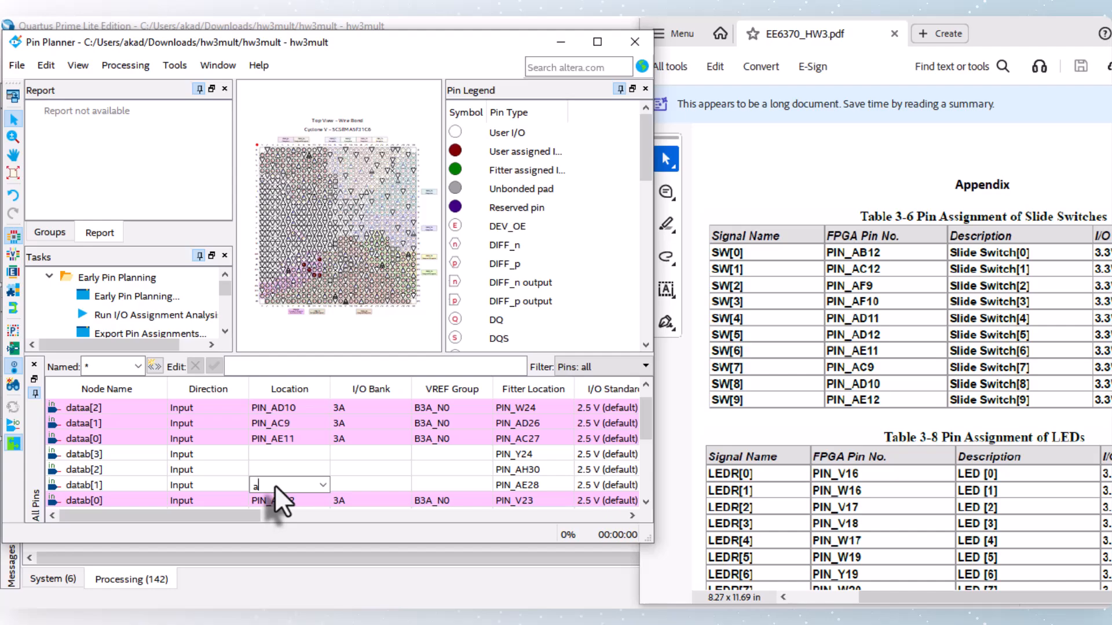
type("PIN_ac")
key("Return")
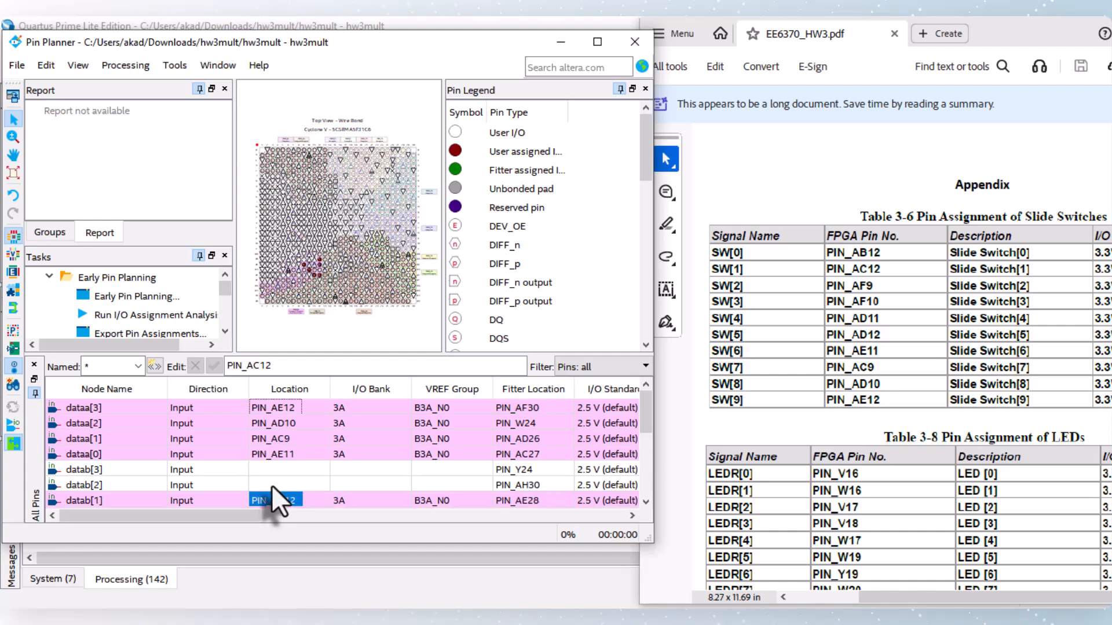
Step: Assign datab[2] to PIN_AF9 and datab[3] to PIN_AF10
double_click(273, 485)
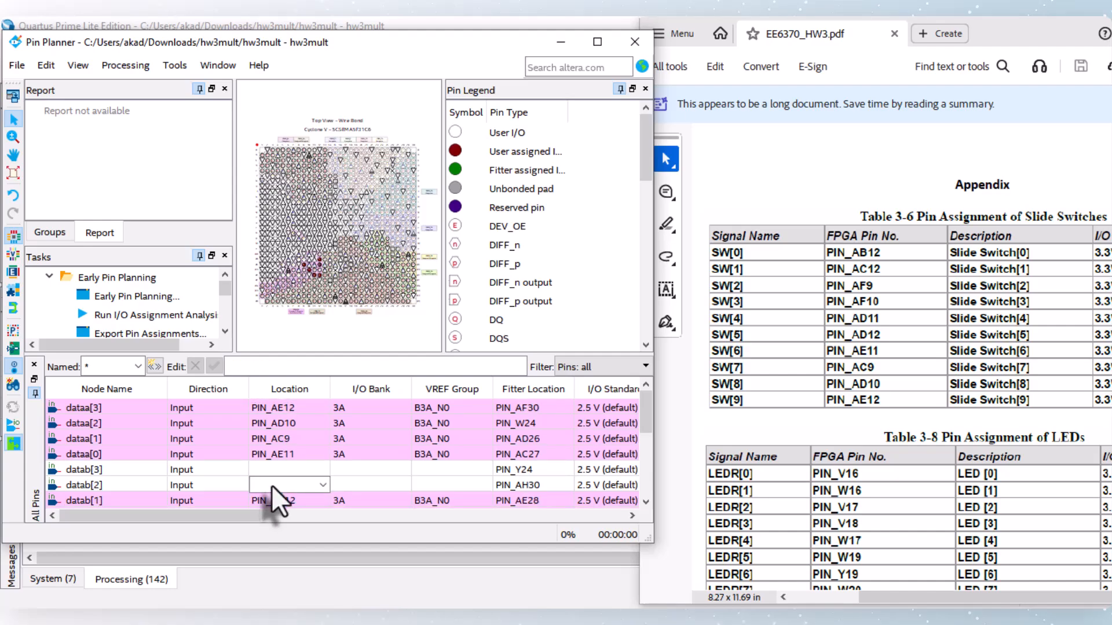
type("PIN_af9")
key("Return")
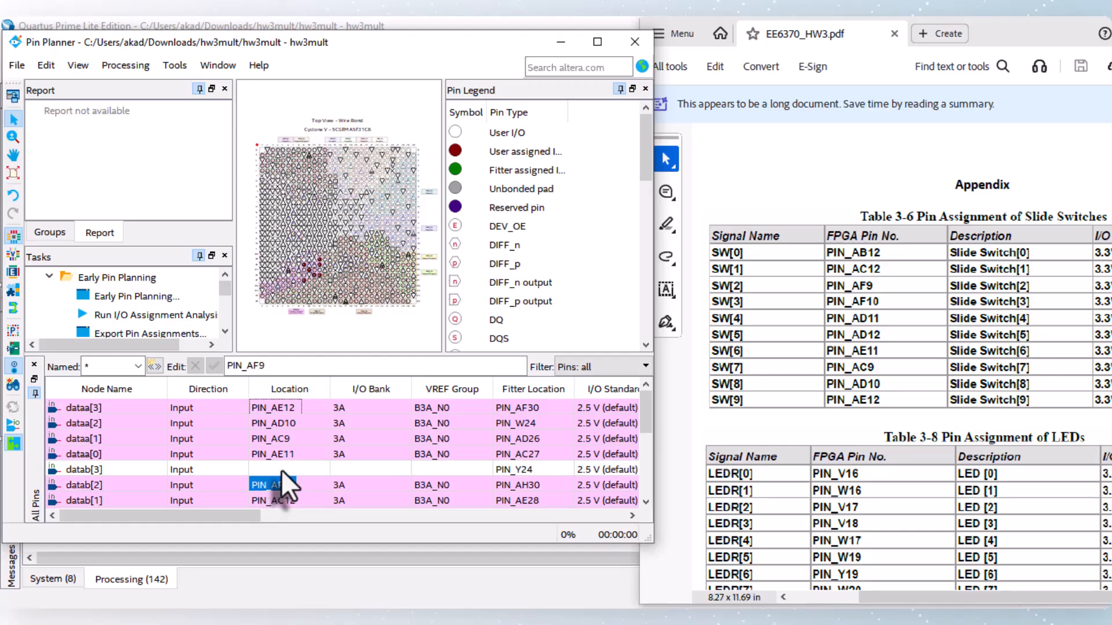
double_click(280, 469)
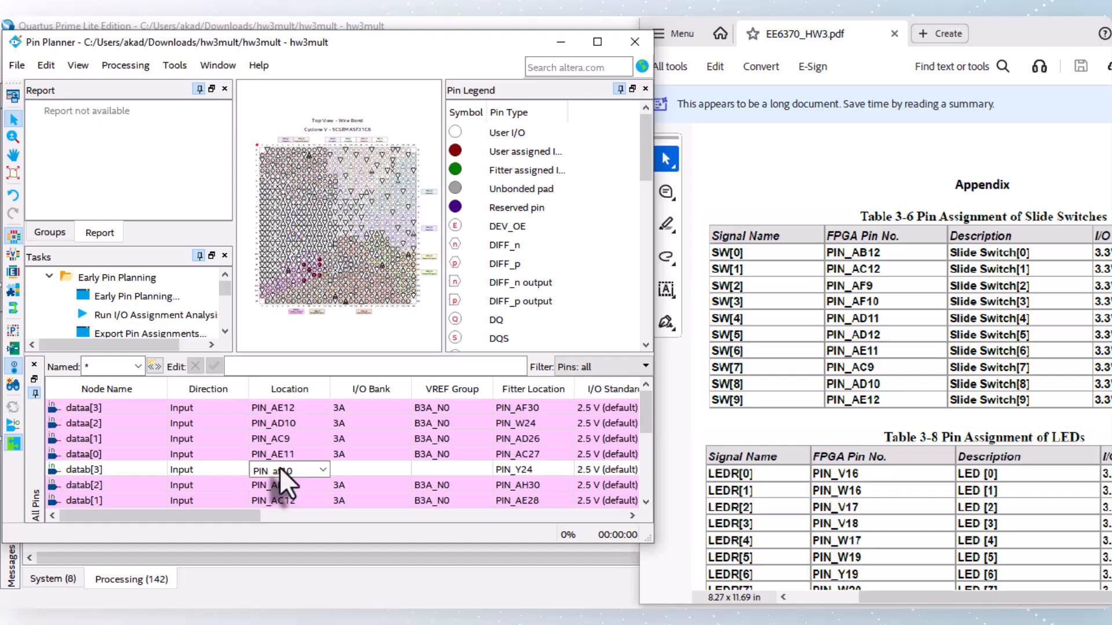
key("Return")
Step: Look over the result output nodes and read in the PDF which LEDs connect to results(7..0)
scroll(304, 464, "down", 1)
scroll(303, 469, "down", 1)
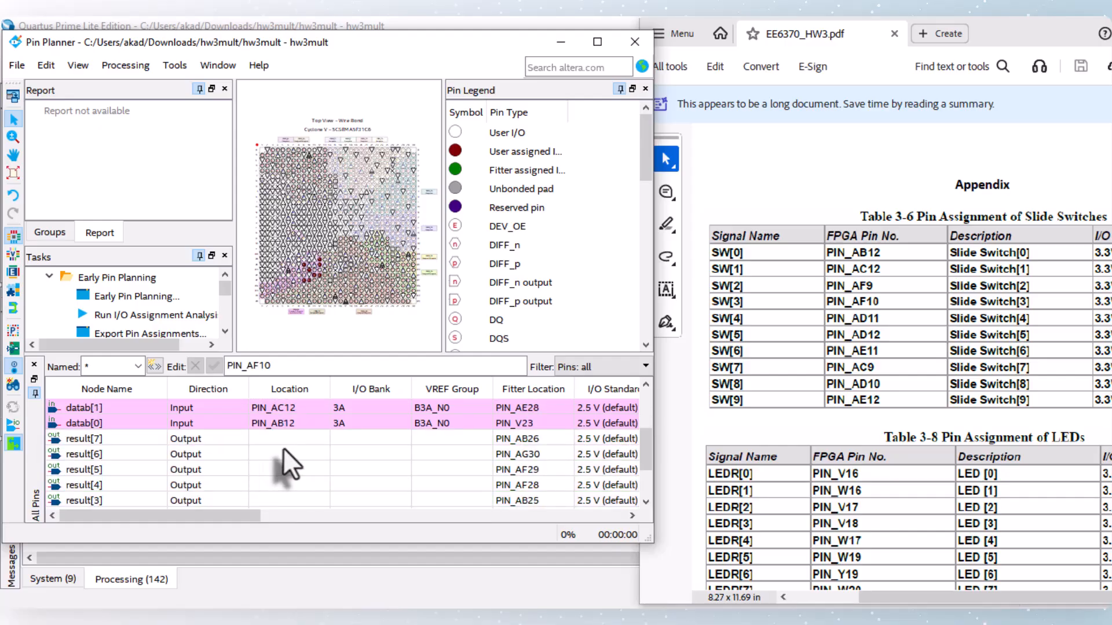
scroll(289, 465, "up", 1)
scroll(290, 465, "down", 2)
scroll(290, 471, "down", 1)
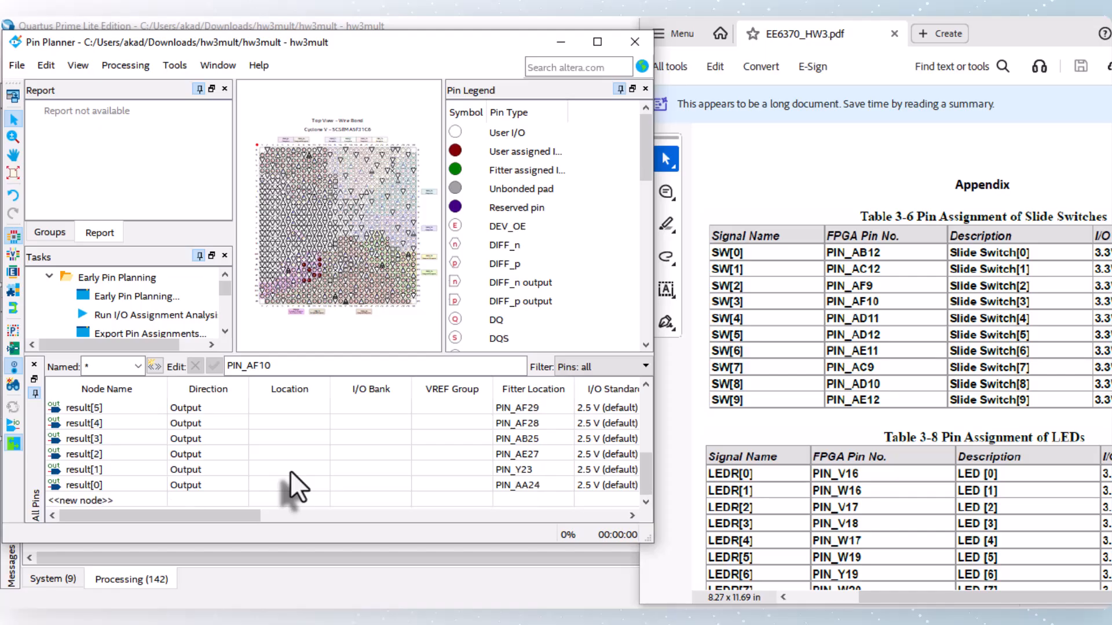
scroll(856, 335, "up", 2)
scroll(856, 334, "up", 12)
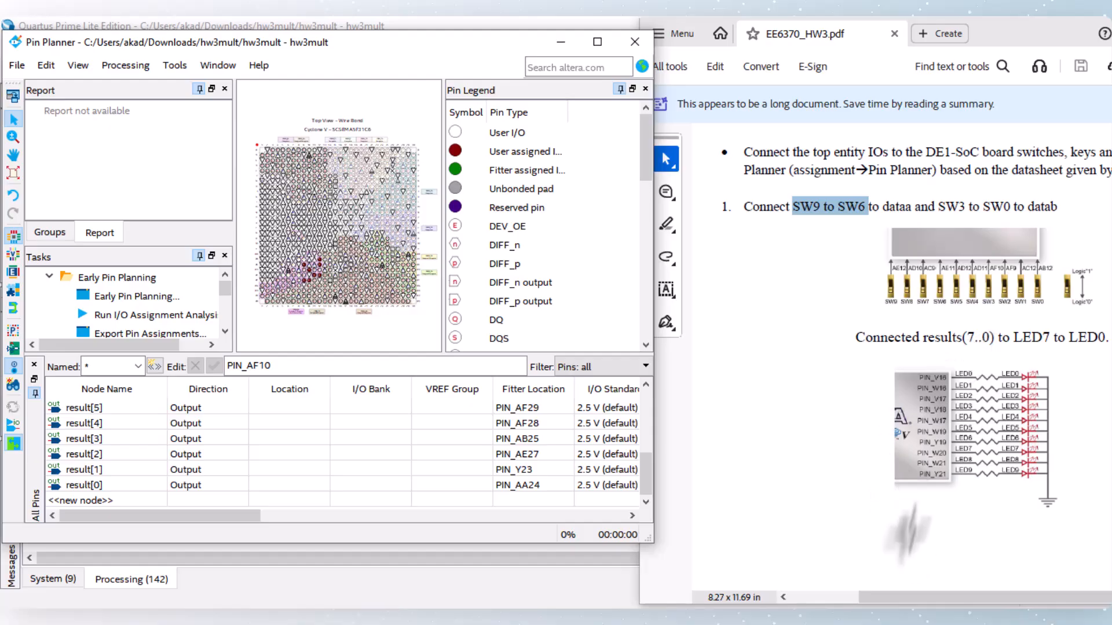
Step: Find the LED pin table in the PDF and assign result[0] to PIN_V16 and result[1] to PIN_W16
left_click_drag(953, 597, 964, 597)
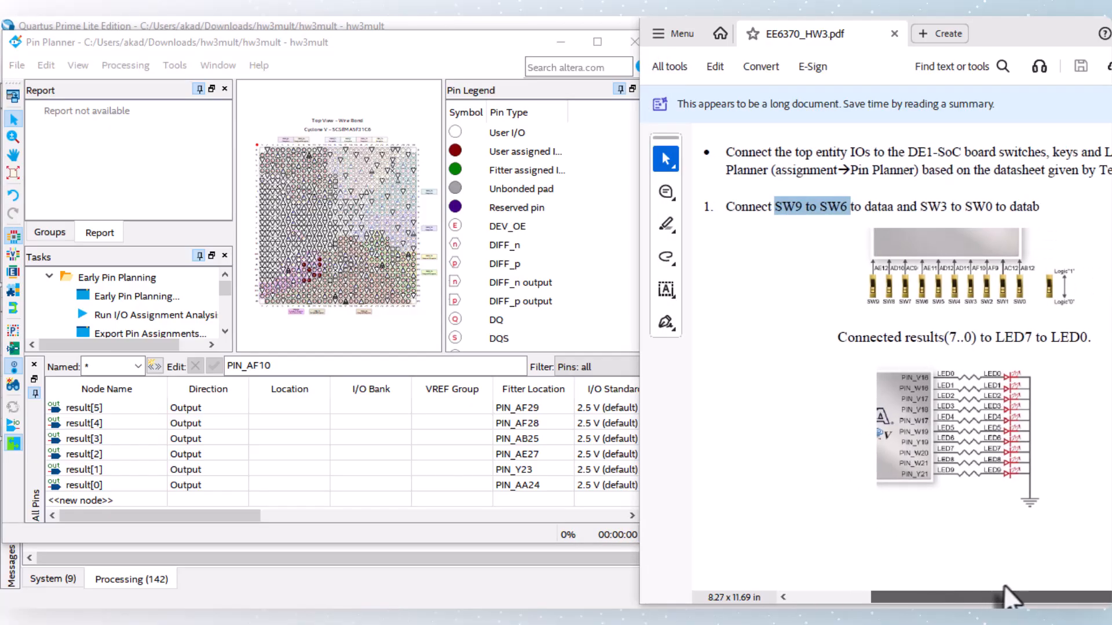
left_click_drag(957, 338, 1088, 343)
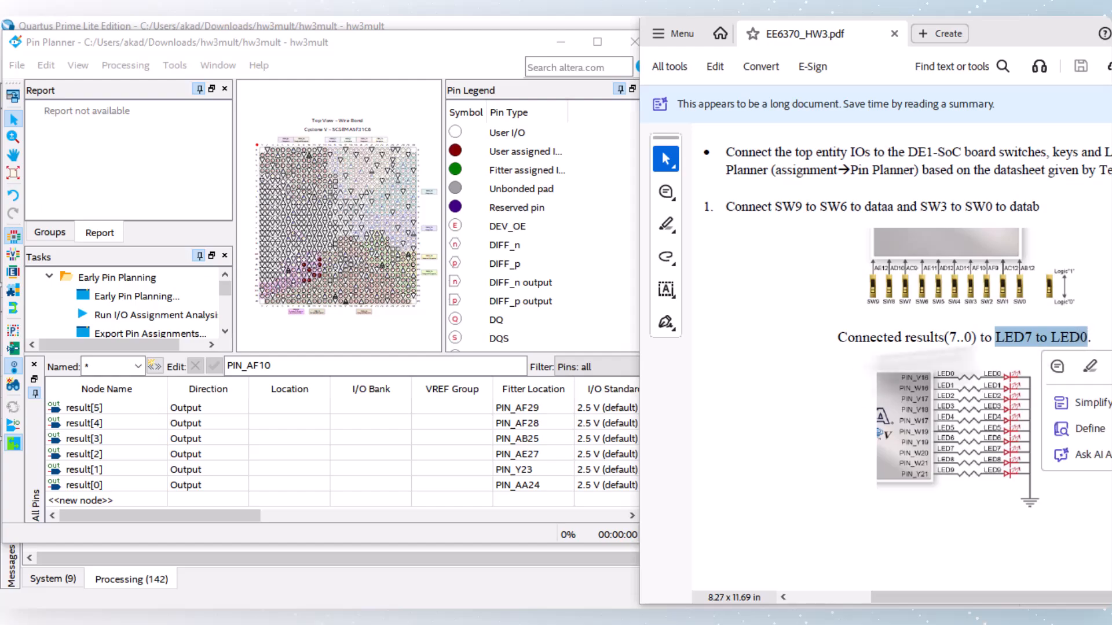
scroll(836, 364, "down", 5)
scroll(835, 363, "down", 12)
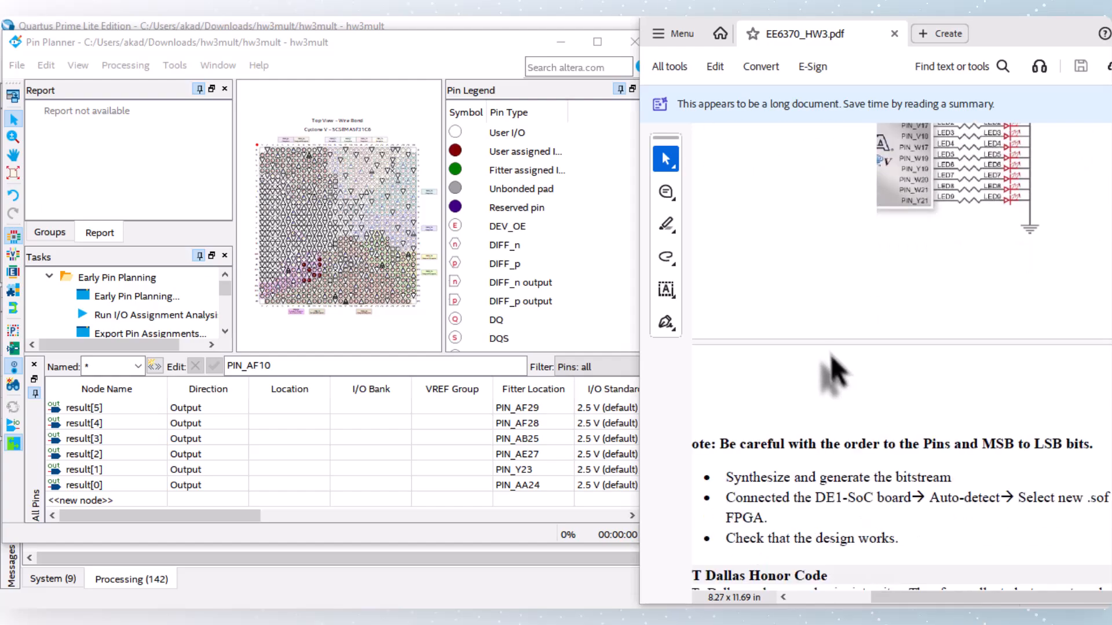
scroll(813, 346, "down", 3)
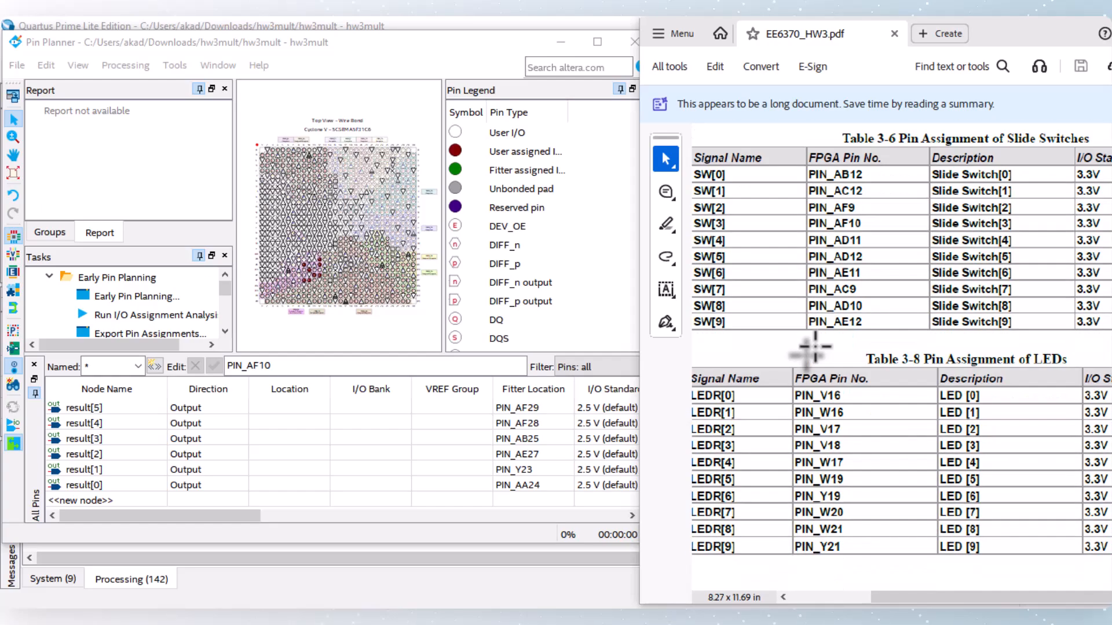
left_click(262, 485)
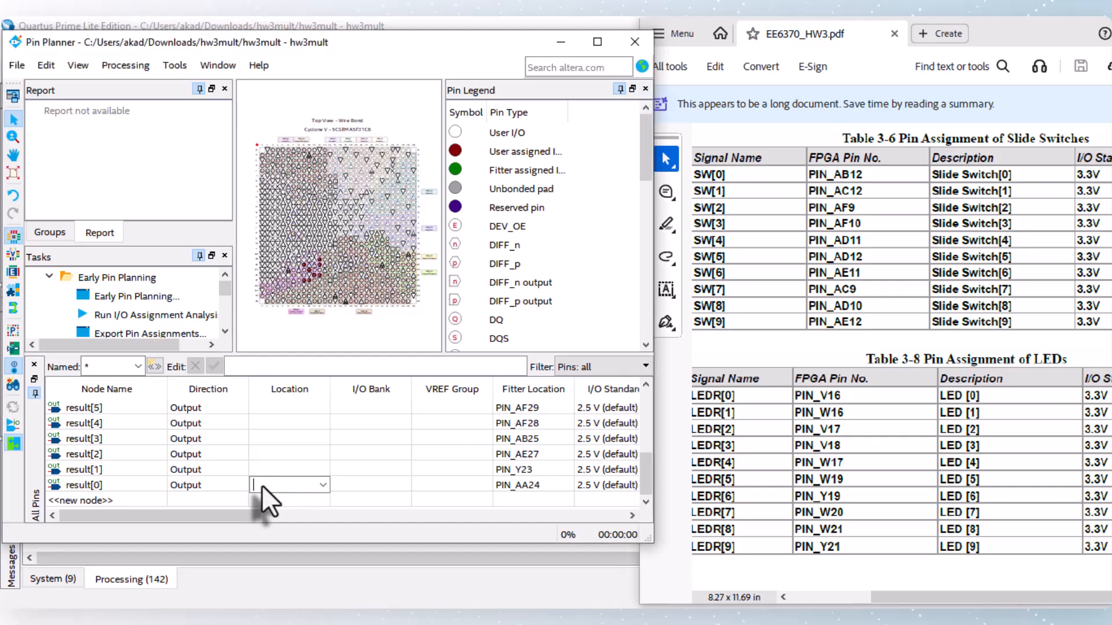
type("PIN_V16")
key("Return")
left_click(262, 485)
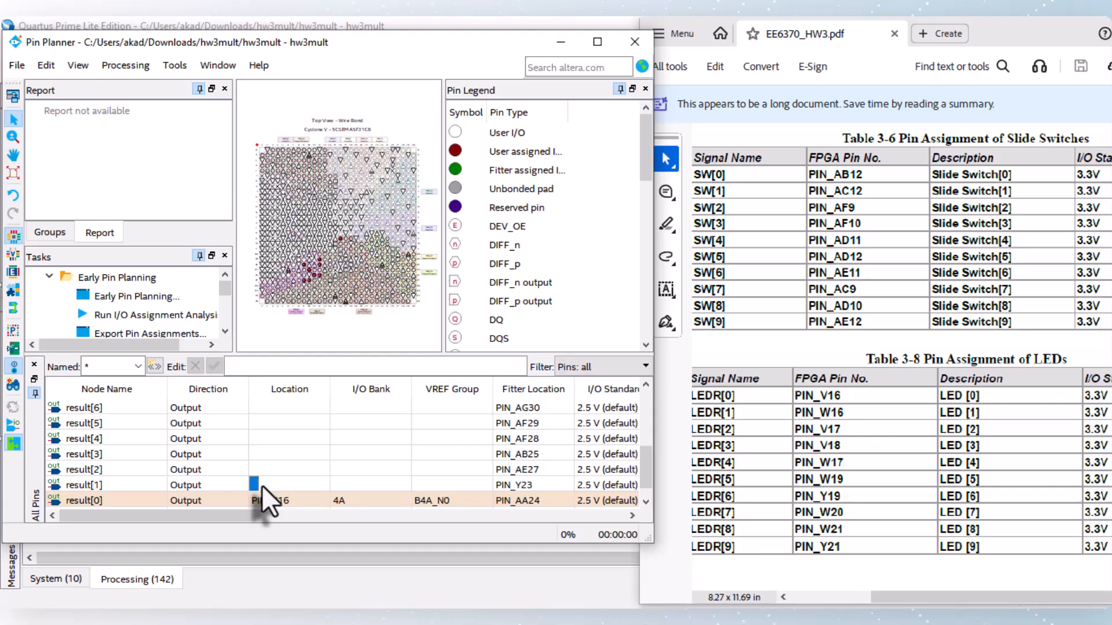
type("PIN_w16")
key("Return")
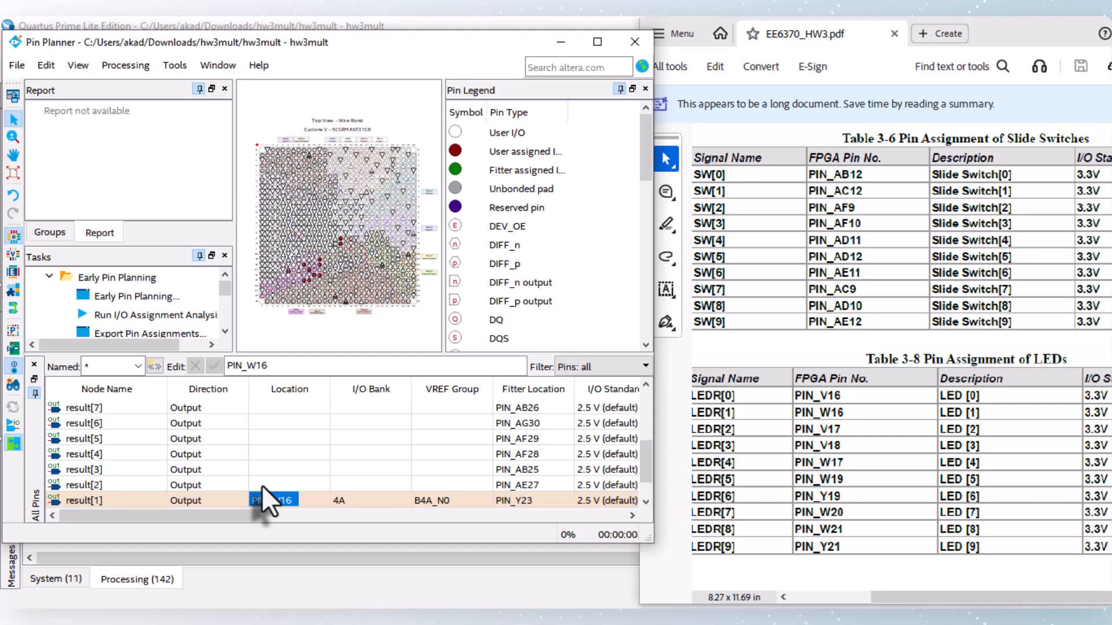
Step: Assign result[2] to PIN_V17 and result[3] to PIN_V18
left_click(270, 486)
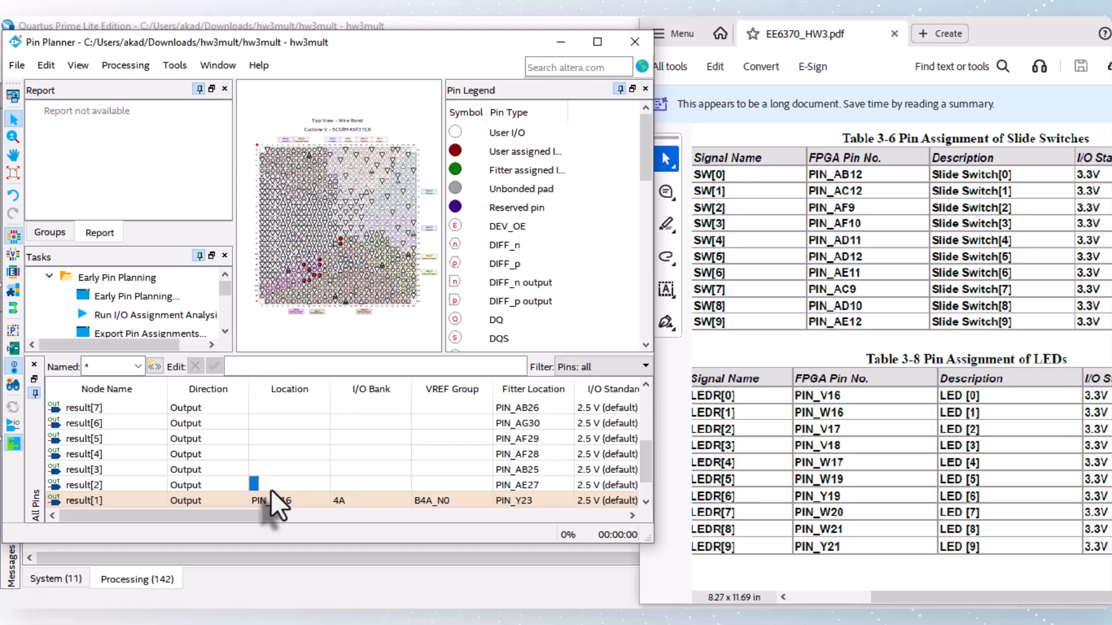
type("PIN_v17")
key("Return")
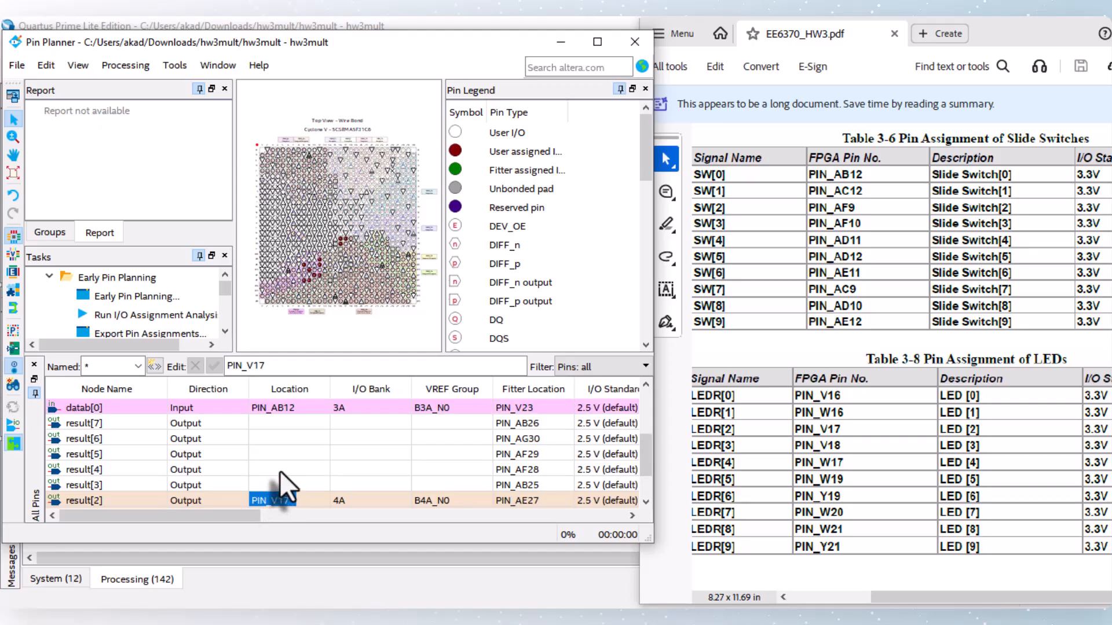
left_click(280, 484)
type("PIN_V18")
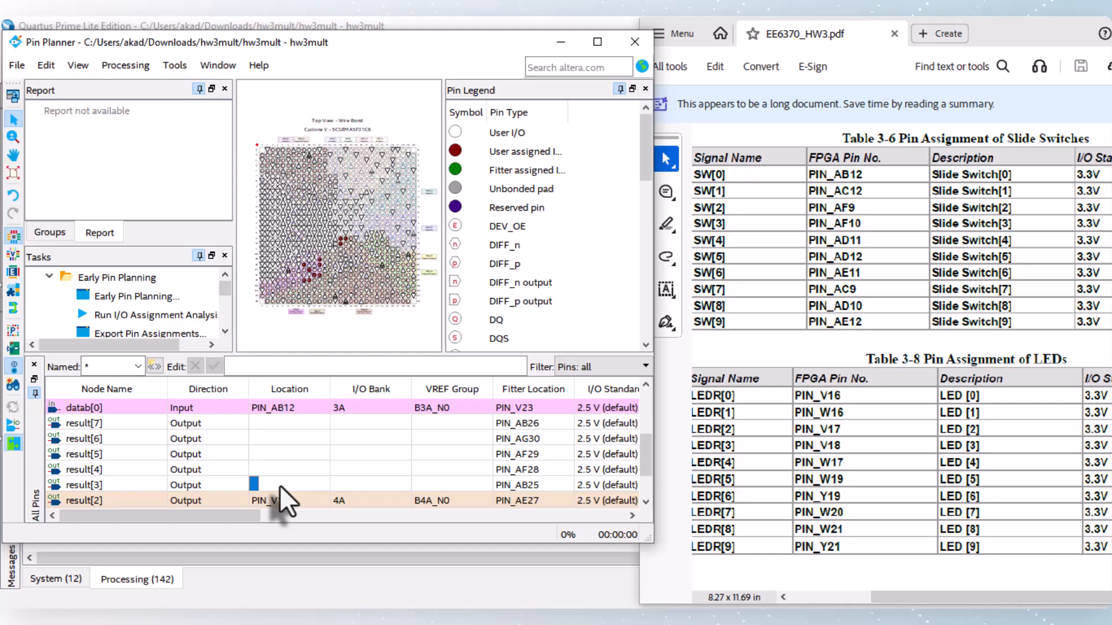
key("Return")
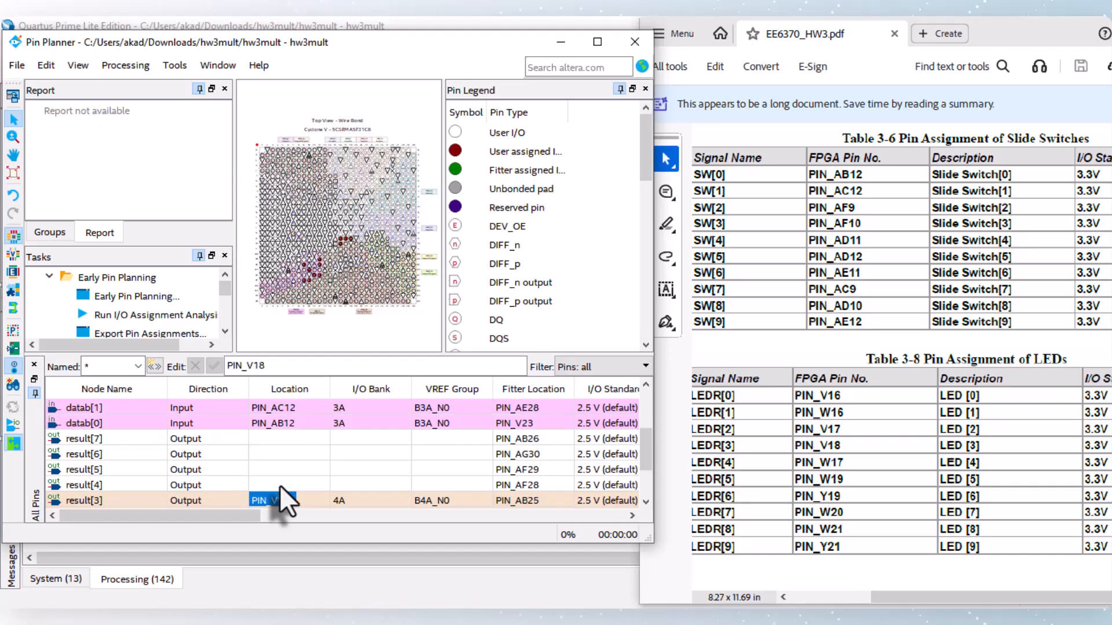
Step: Assign result[4] to PIN_W17 and result[5] to PIN_W19
left_click(272, 485)
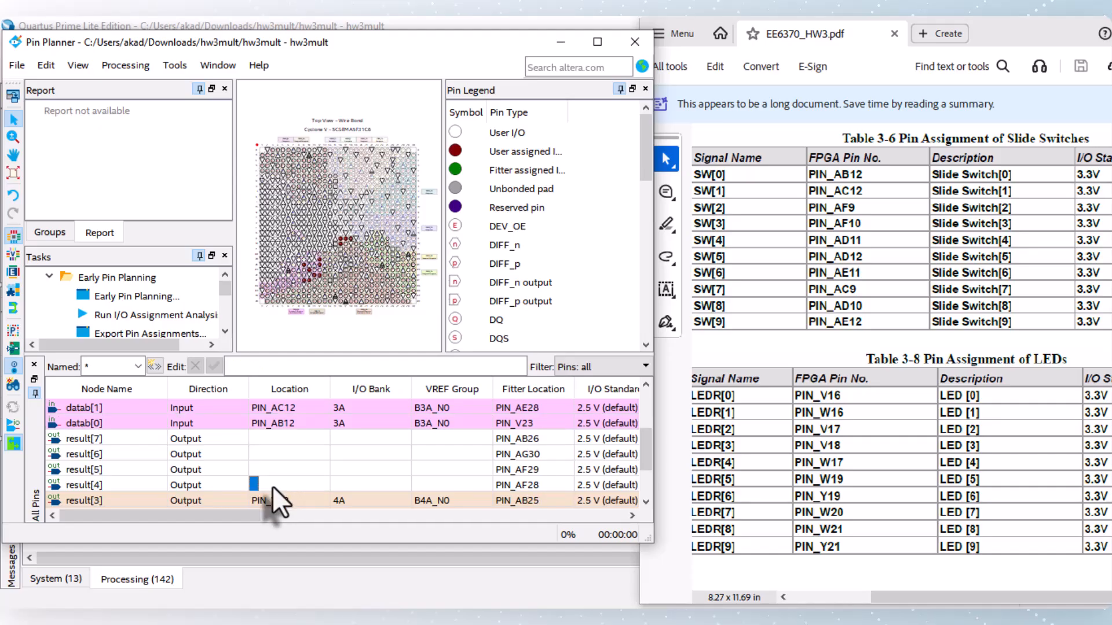
type("PIN_W17")
key("Return")
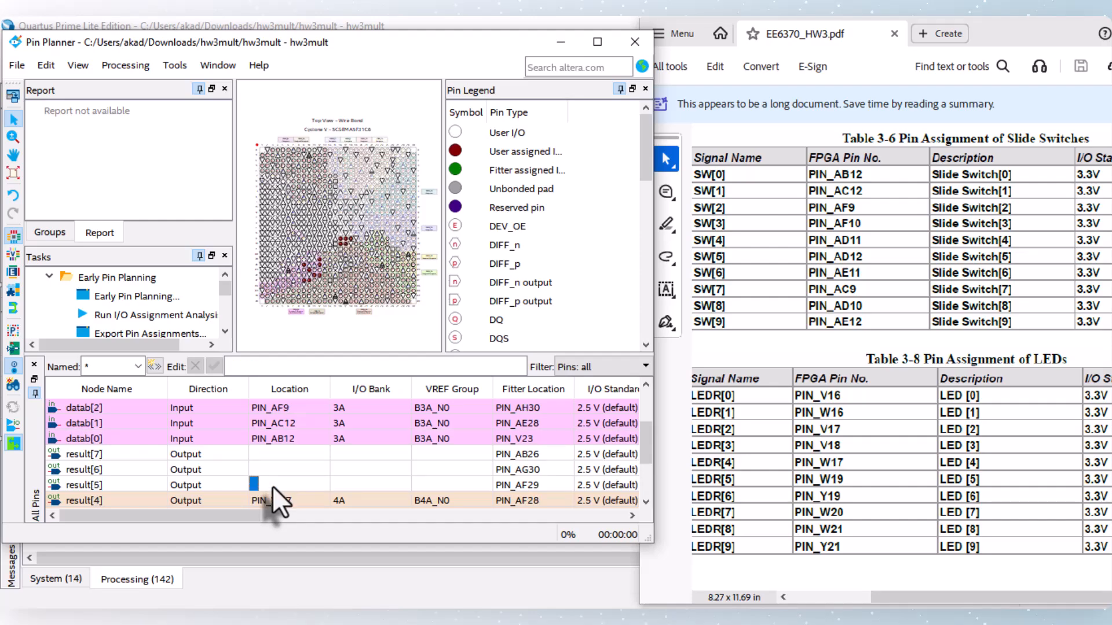
type("PIN_W19")
key("Return")
Step: Assign result[6] to PIN_Y19 and result[7] to PIN_W20
double_click(272, 485)
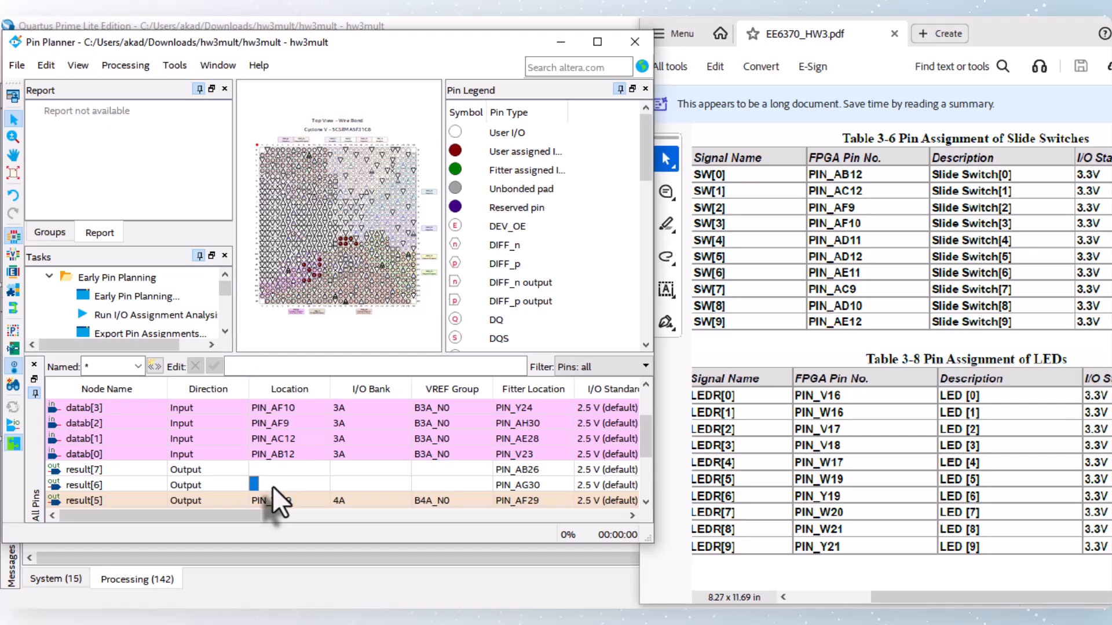
type("y19")
key("Return")
double_click(272, 485)
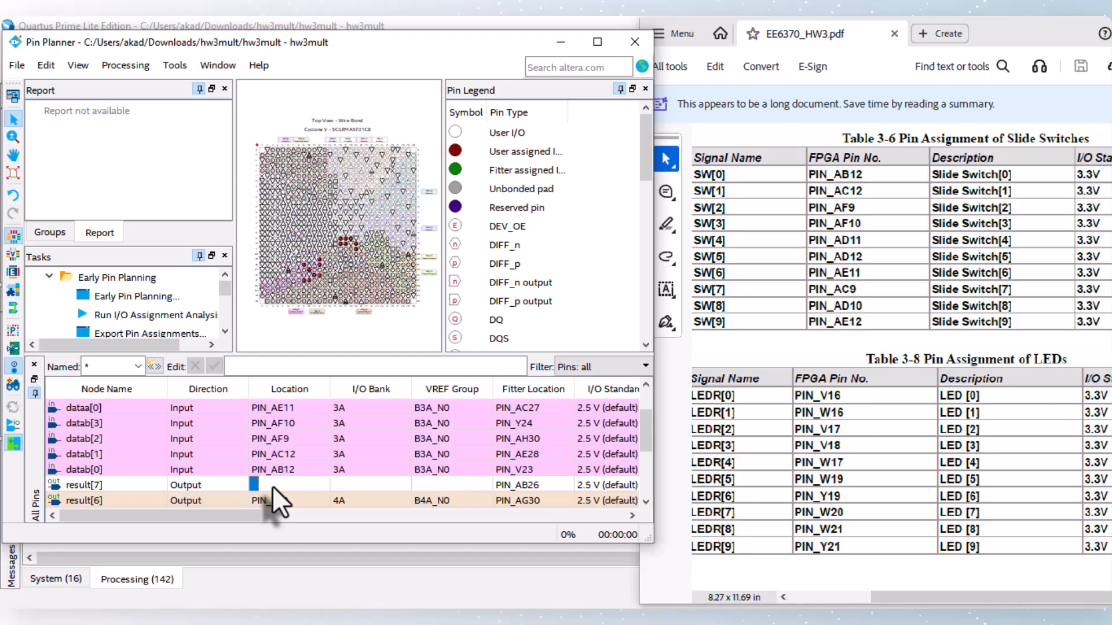
type("w20")
key("Return")
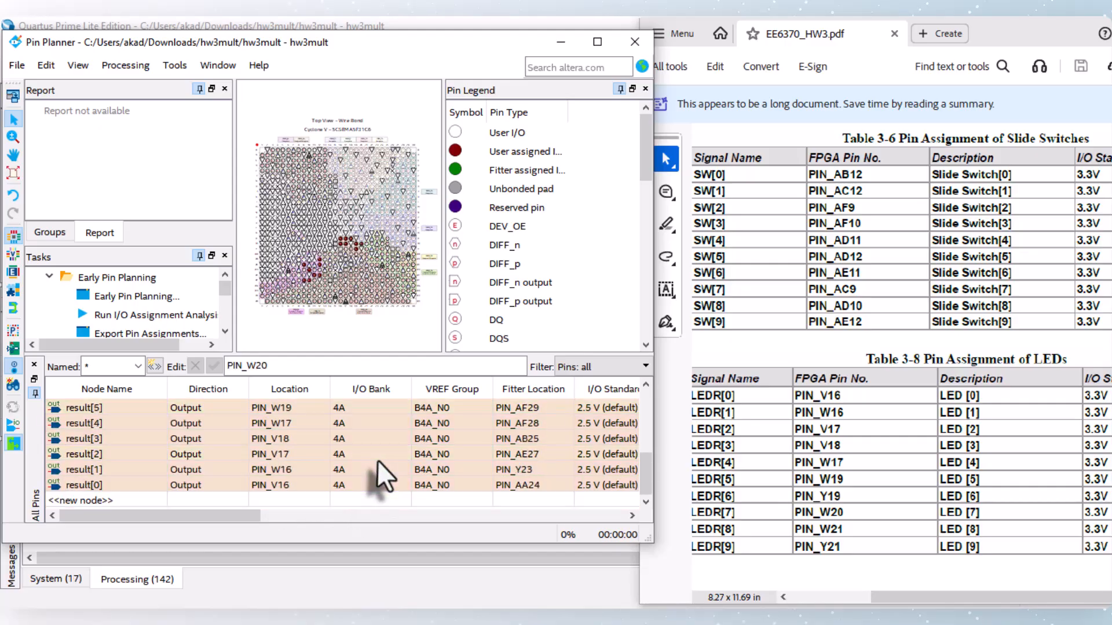
Step: Close the Pin Planner and run a full compilation of the hw3mult project with the new pin assignments
scroll(377, 460, "down", 3)
scroll(380, 475, "up", 3)
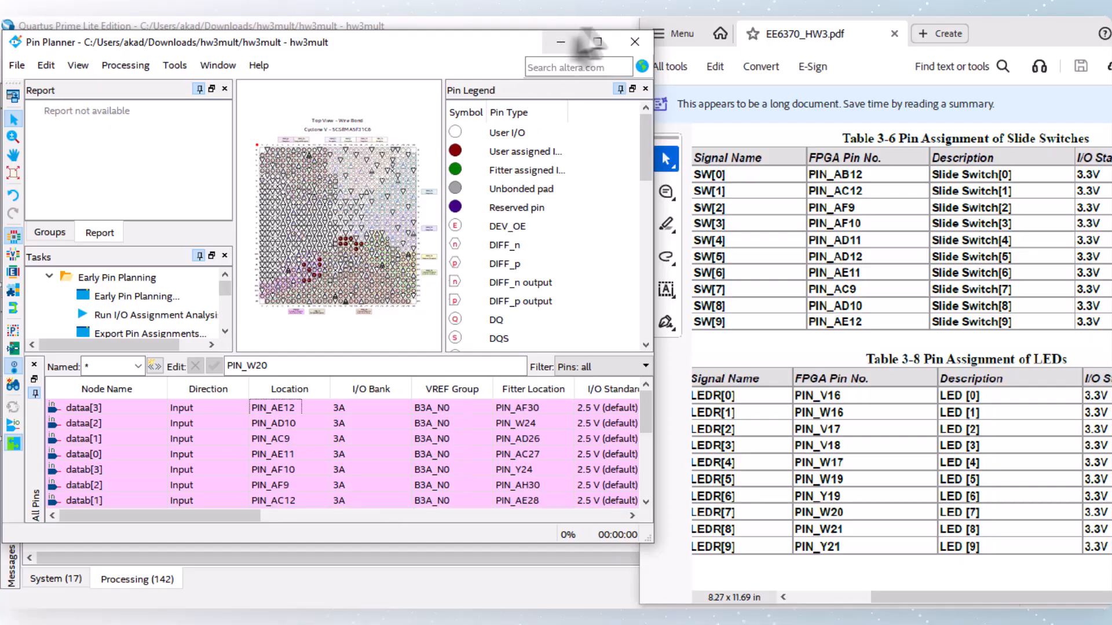
left_click(634, 44)
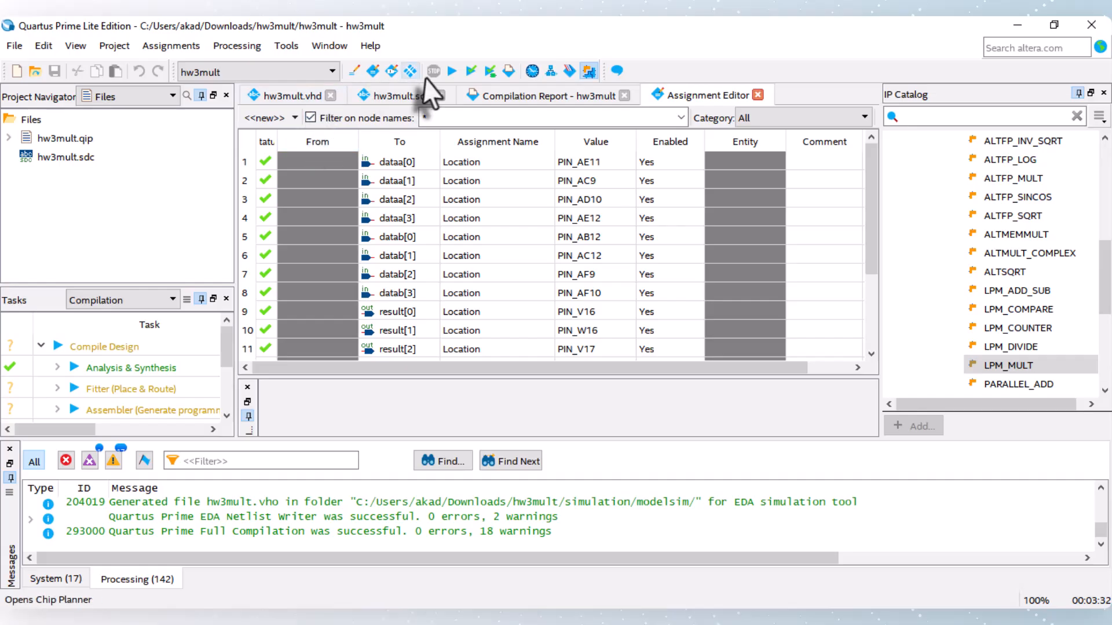
left_click(452, 71)
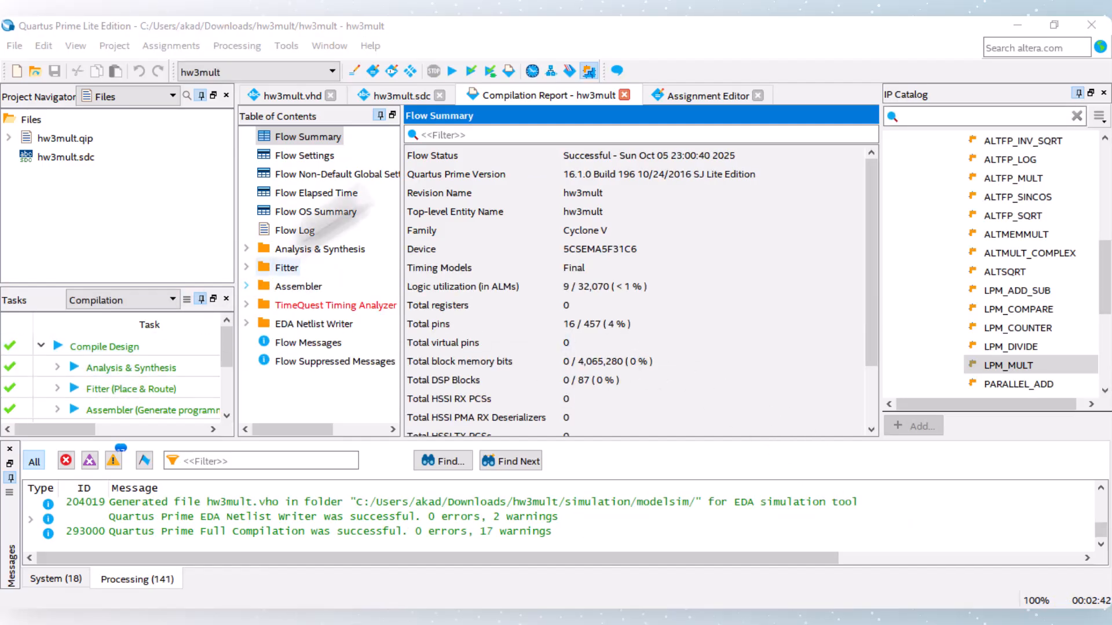
Step: Open the Programmer and check its hardware setup for the DE-SoC [USB-1] connection
left_click(568, 70)
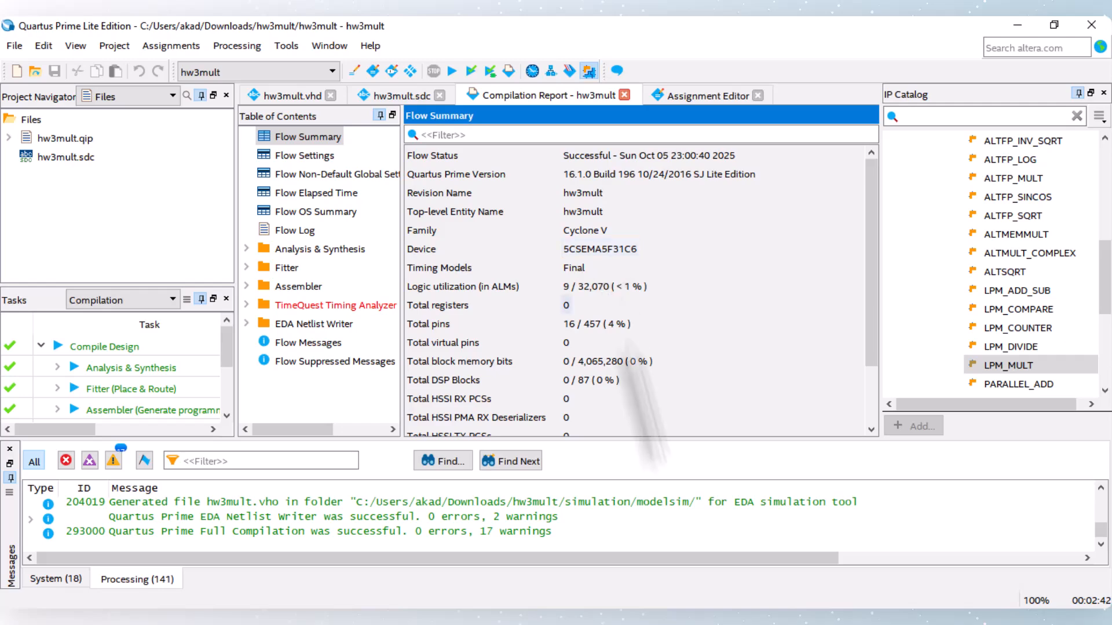
left_click(727, 621)
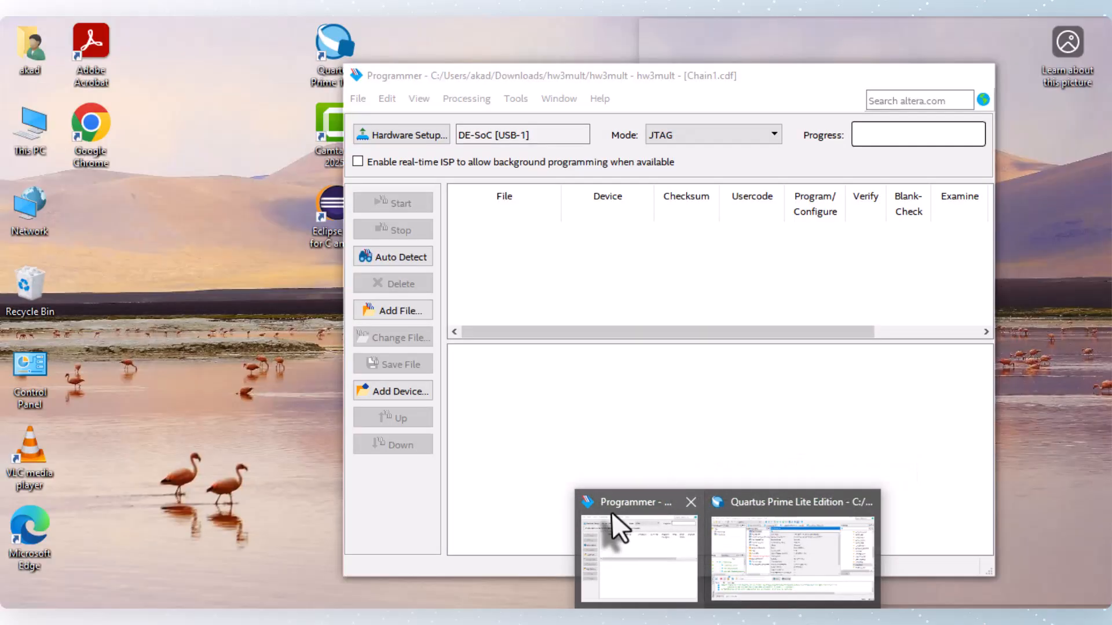
left_click(612, 512)
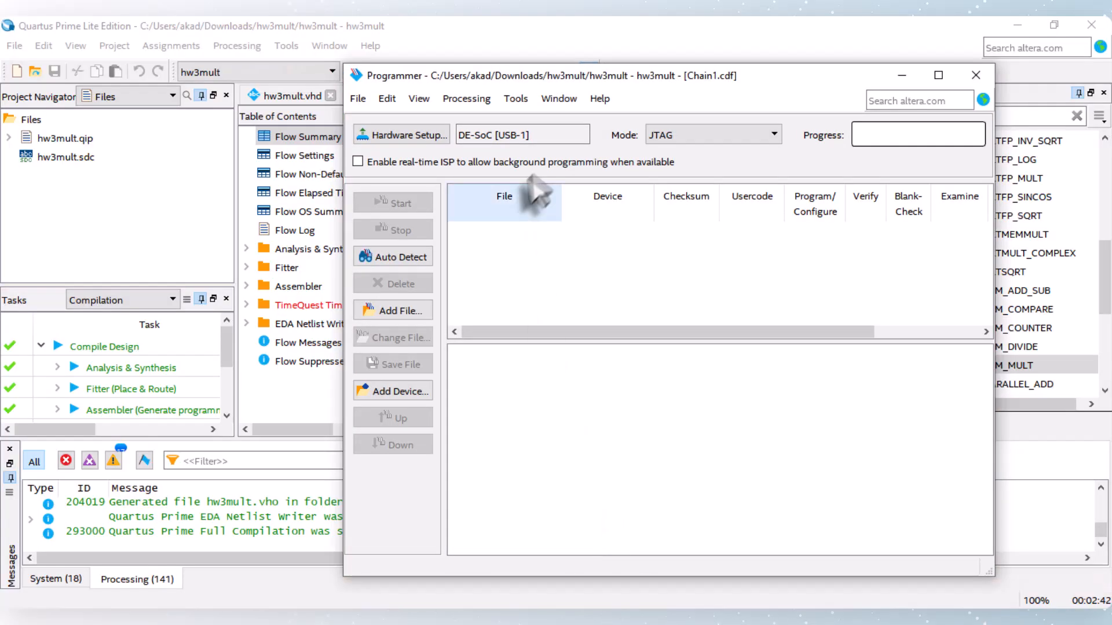
left_click(412, 136)
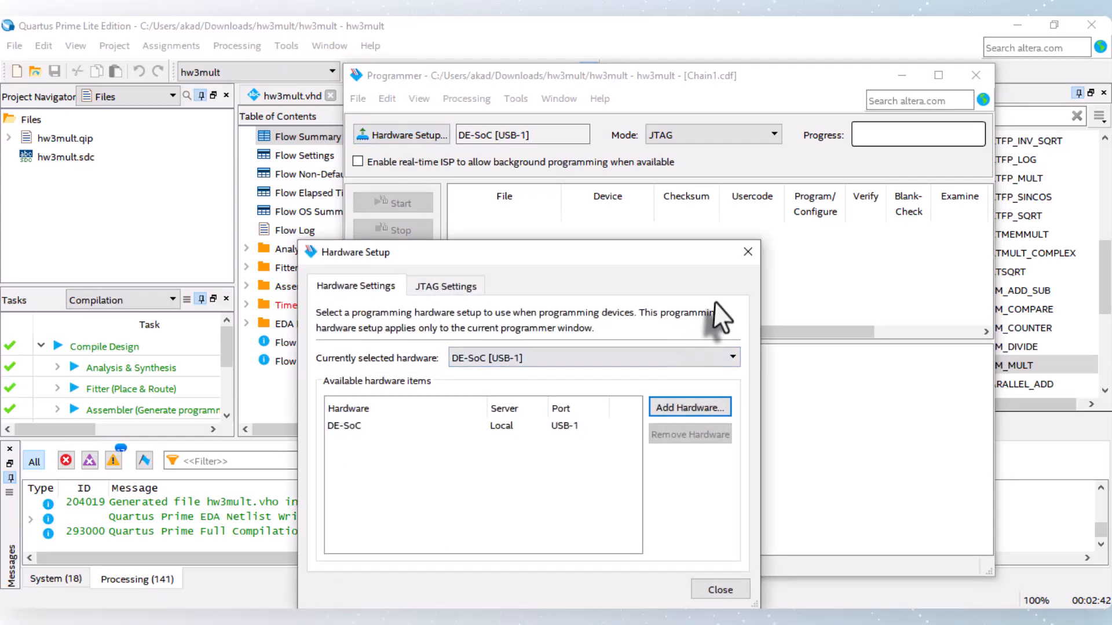
left_click(748, 252)
Step: Auto-detect the board's JTAG chain with 5CSEMA5 as the device and delete the SOCVHPS entry
left_click(397, 256)
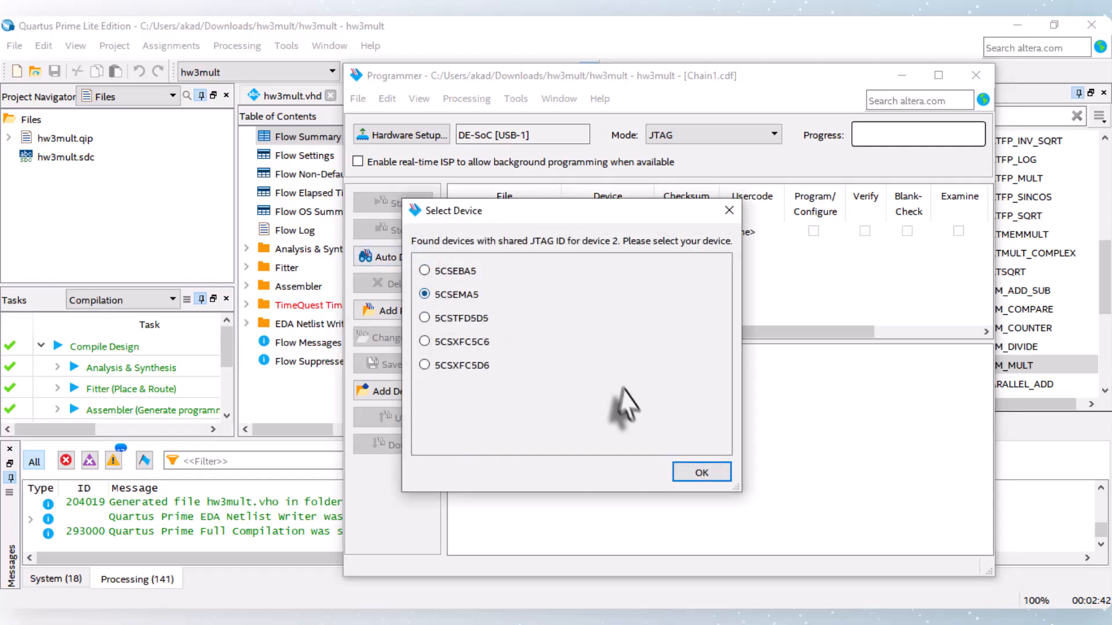
left_click(694, 466)
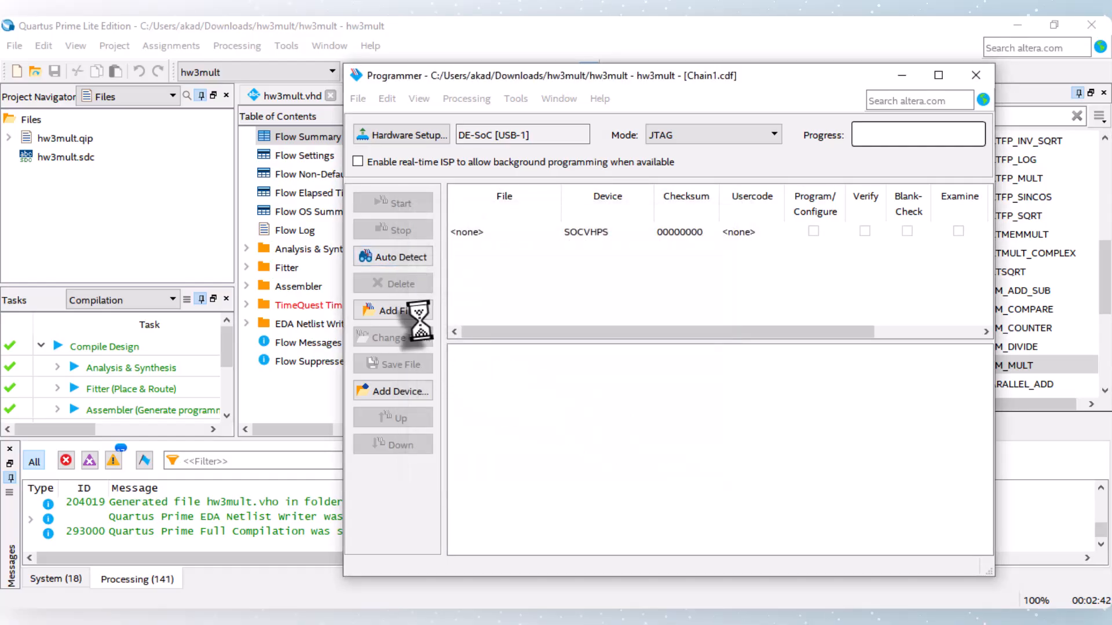
left_click(579, 233)
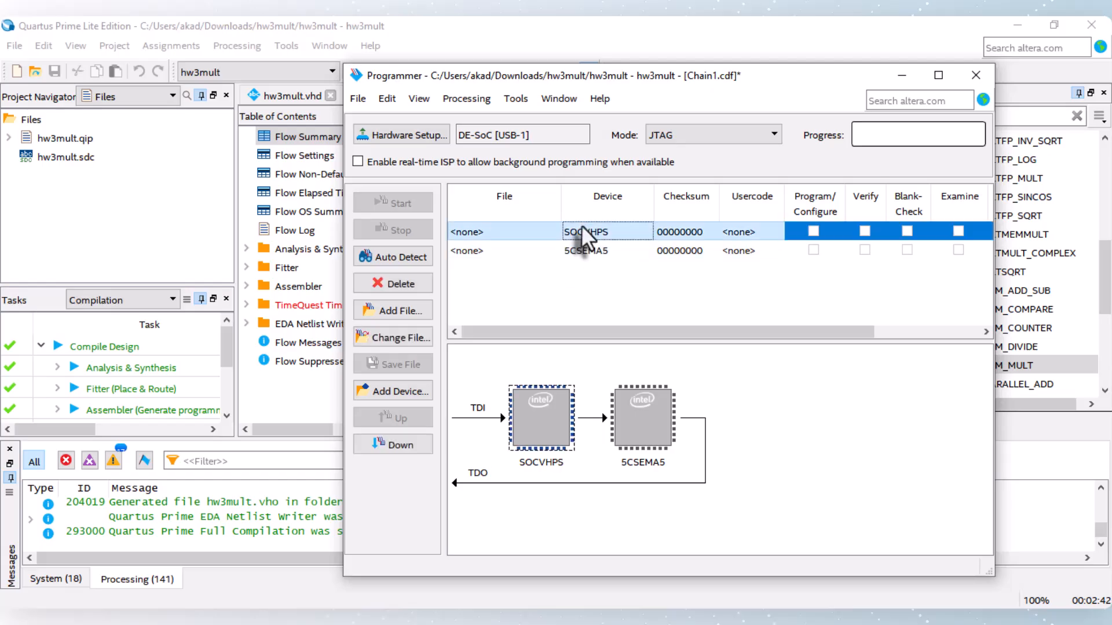
left_click(422, 282)
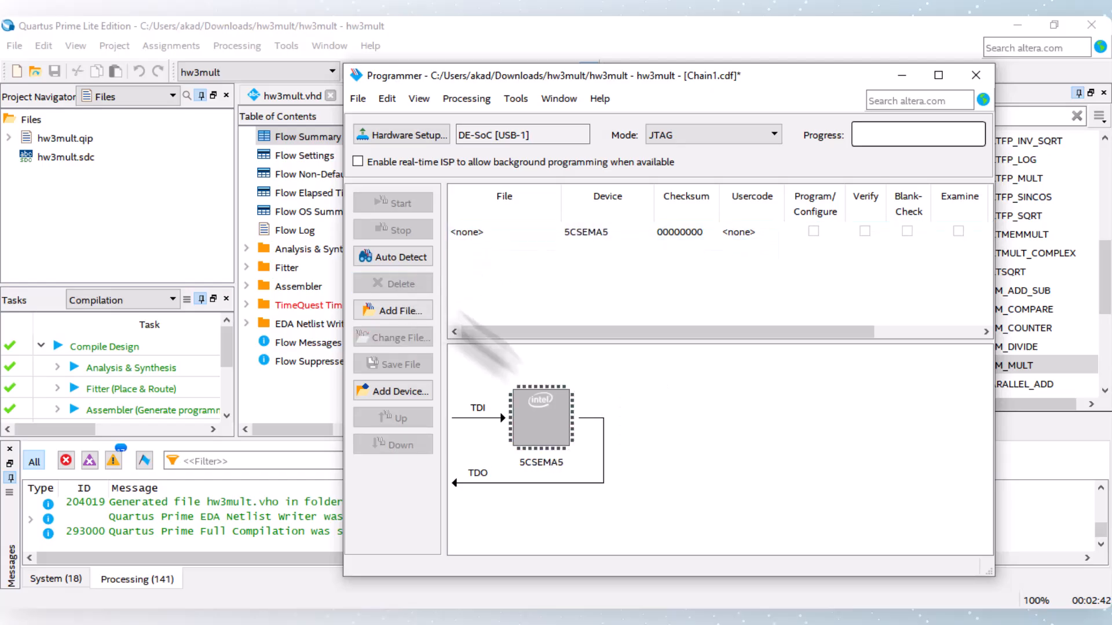
Step: Add hw3mult.sof from the output_files folder as the programming file and start programming the FPGA
left_click(393, 311)
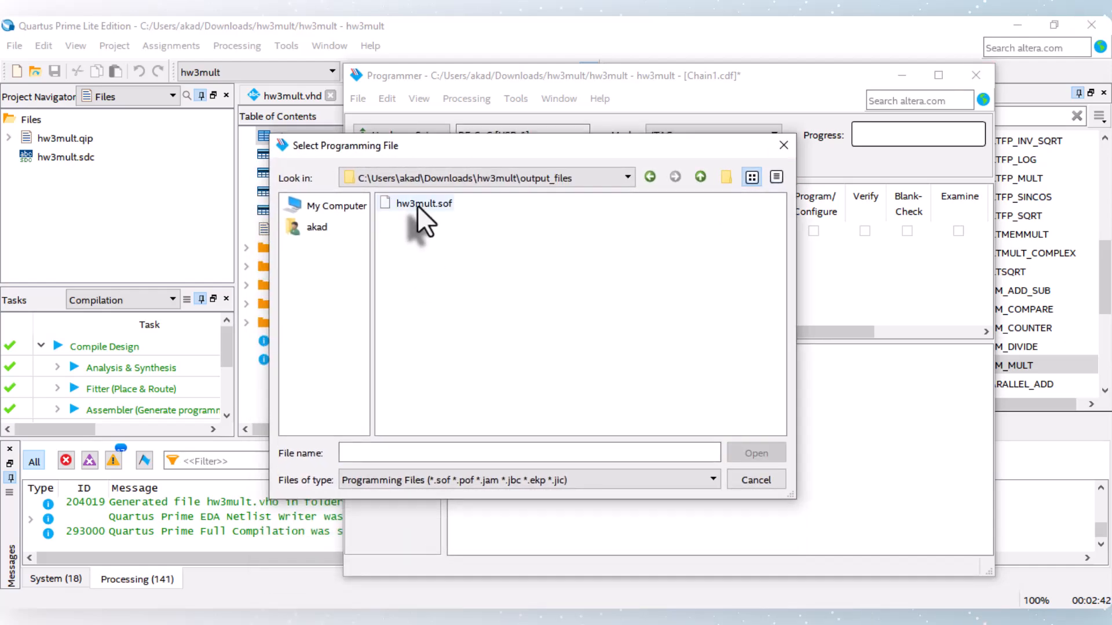
double_click(423, 204)
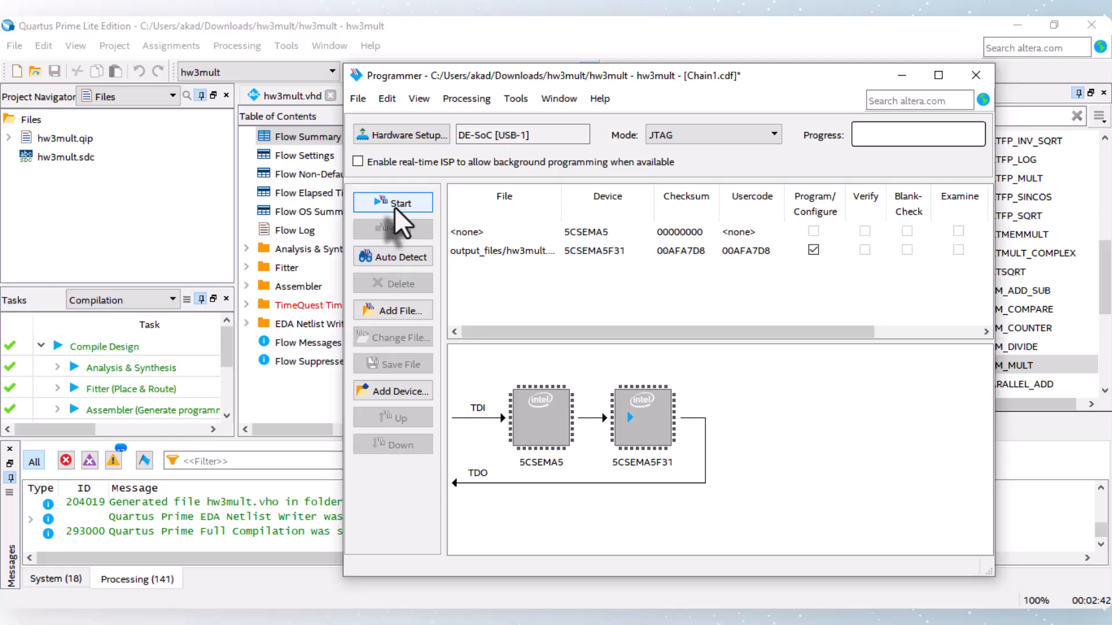
left_click(396, 207)
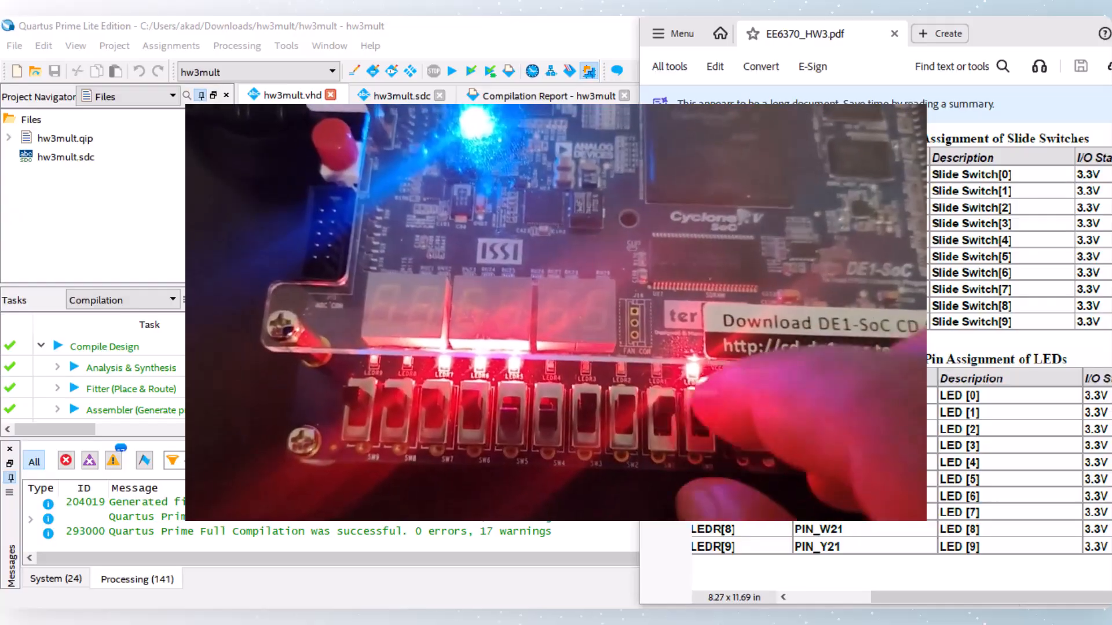
mouse_move(516, 617)
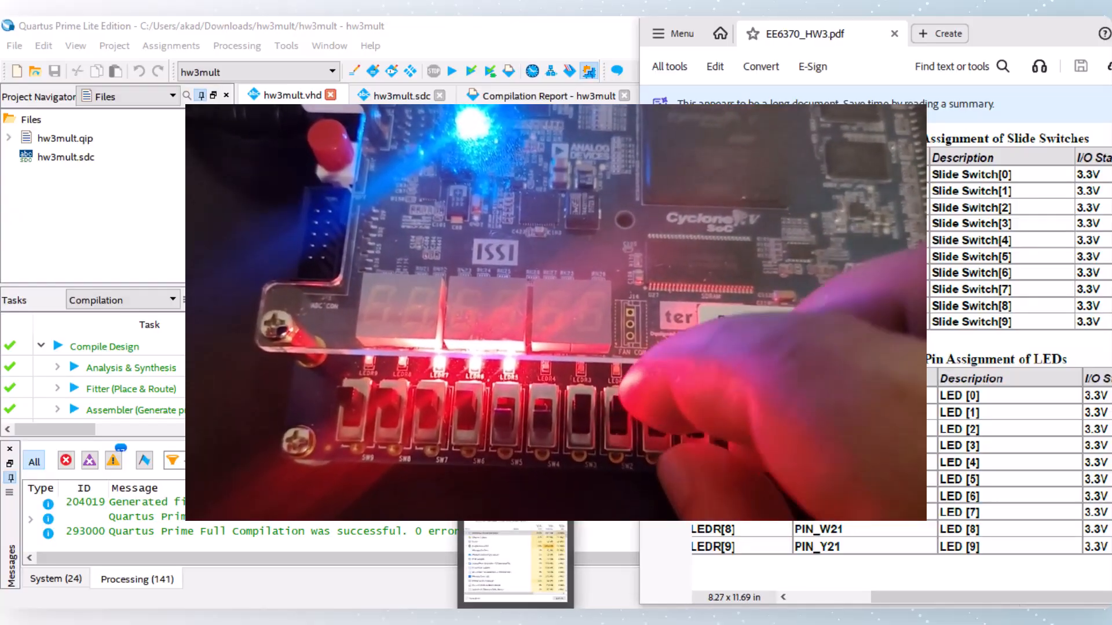